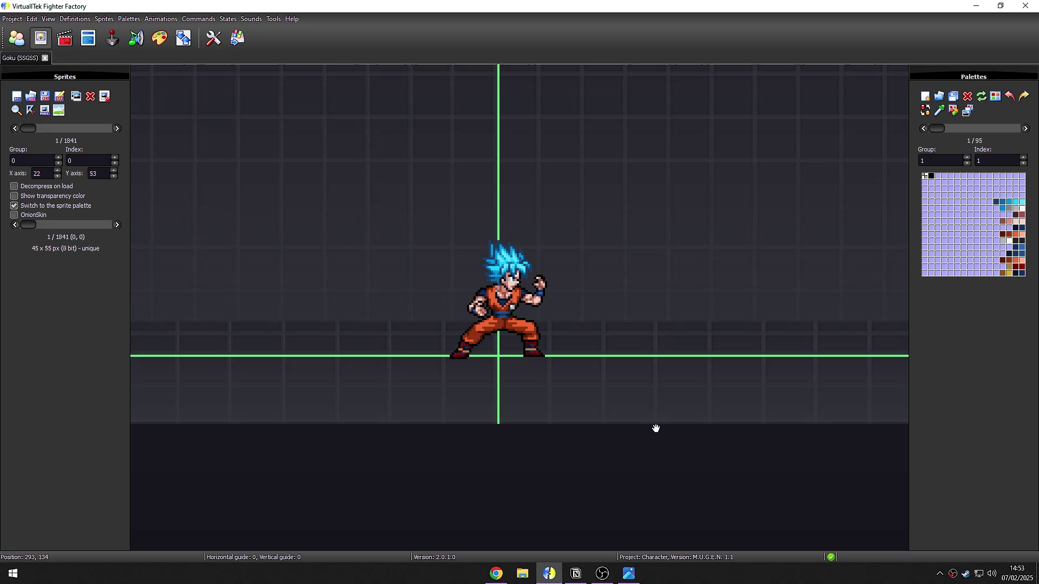
Step: Look over the Goku sprite sheet in the browser and the character in Fighter Factory, and close the full-size sheet view
{"action": "left_click", "coordinate": [494, 572]}
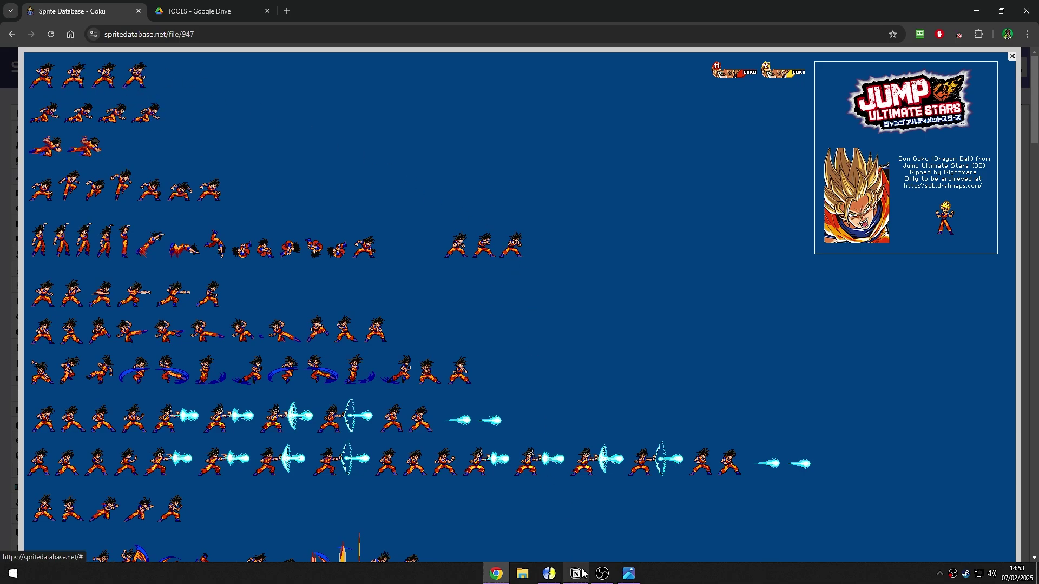
{"action": "left_click", "coordinate": [550, 574]}
{"action": "left_click_drag", "start_coordinate": [730, 343], "coordinate": [712, 380]}
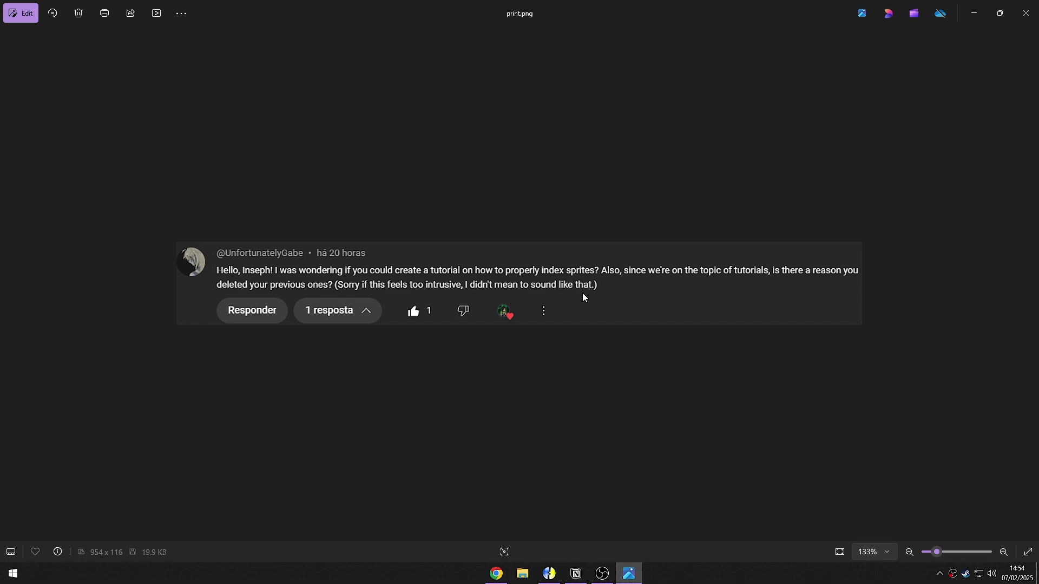
{"action": "left_click", "coordinate": [970, 17]}
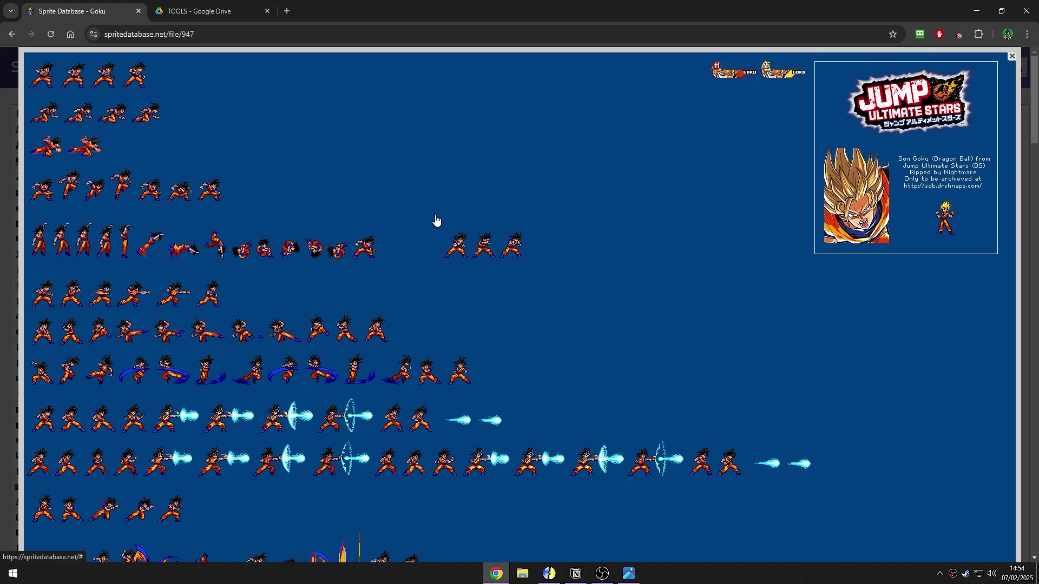
{"action": "left_click", "coordinate": [549, 573]}
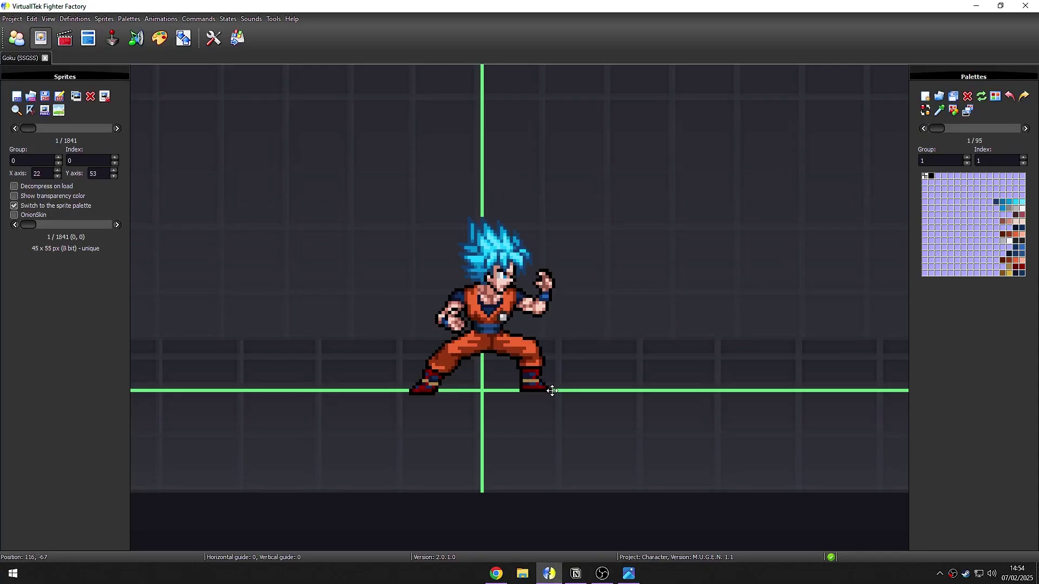
{"action": "left_click", "coordinate": [549, 574]}
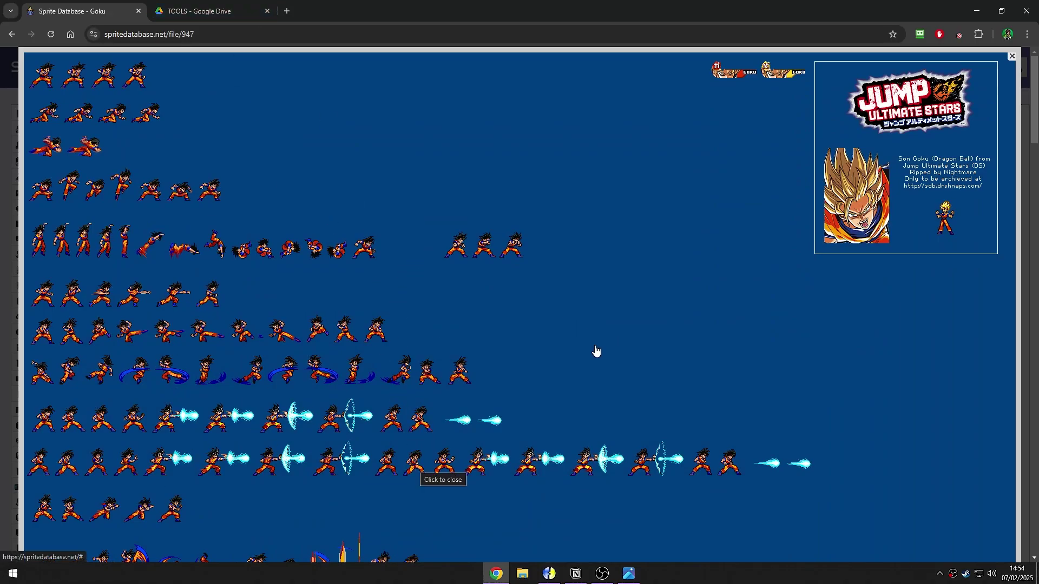
{"action": "left_click", "coordinate": [599, 311]}
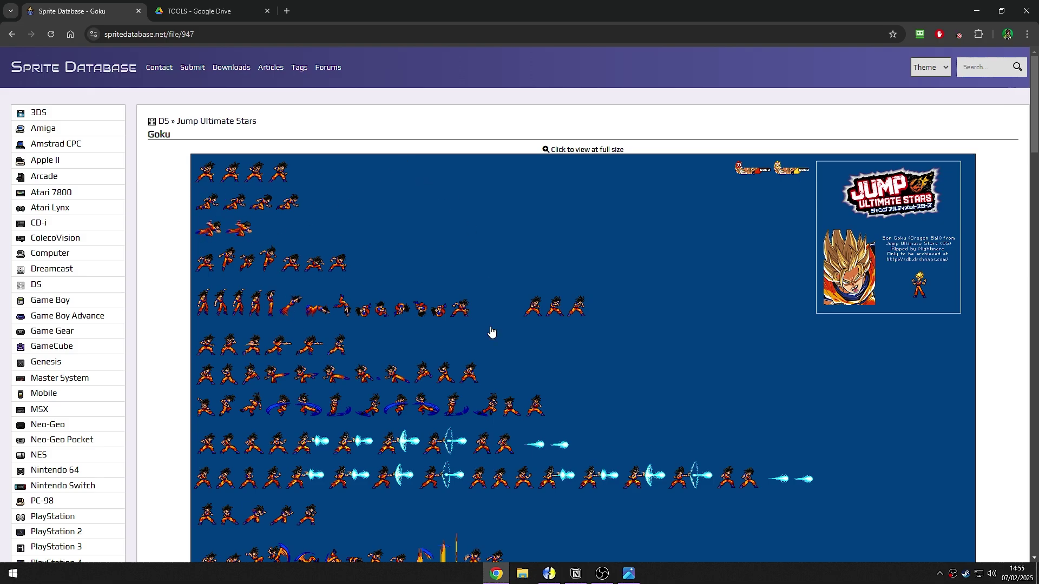
Step: Open the Goku image from the desktop and look through its entire sprite sheet, including the Super Saiyan rows
{"action": "left_click", "coordinate": [496, 574]}
{"action": "double_click", "coordinate": [143, 18]}
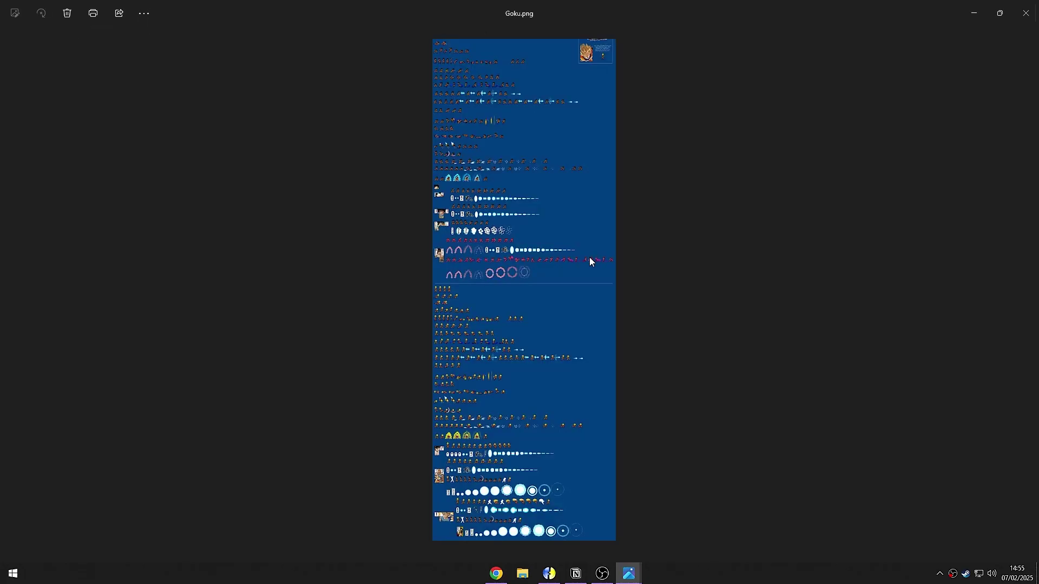
{"action": "scroll", "coordinate": [580, 258], "scroll_direction": "up", "scroll_amount": 5}
{"action": "left_click_drag", "start_coordinate": [401, 100], "coordinate": [406, 214]}
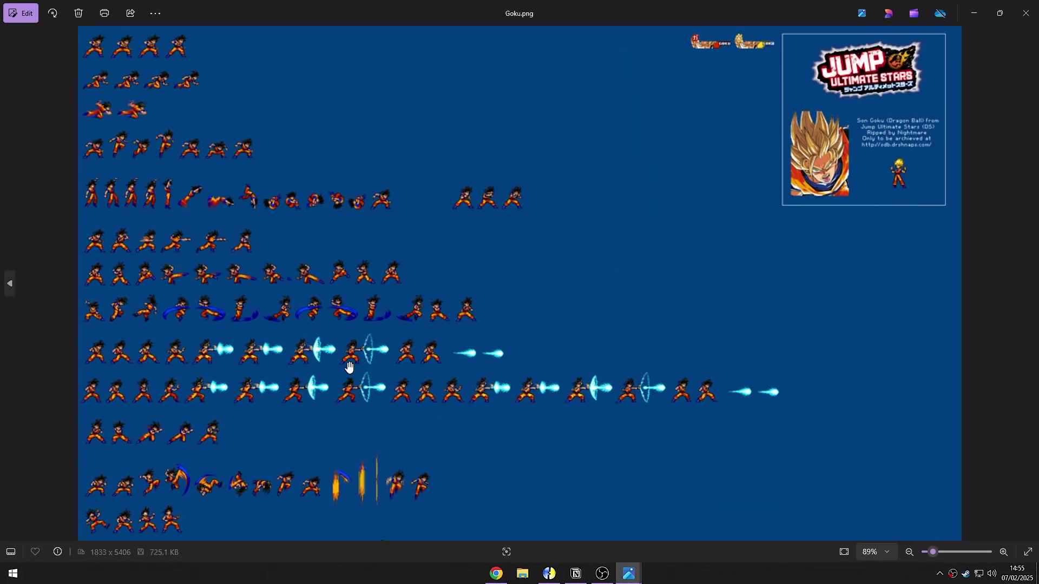
{"action": "left_click_drag", "start_coordinate": [227, 268], "coordinate": [201, 91]}
{"action": "scroll", "coordinate": [200, 92], "scroll_direction": "down", "scroll_amount": 15}
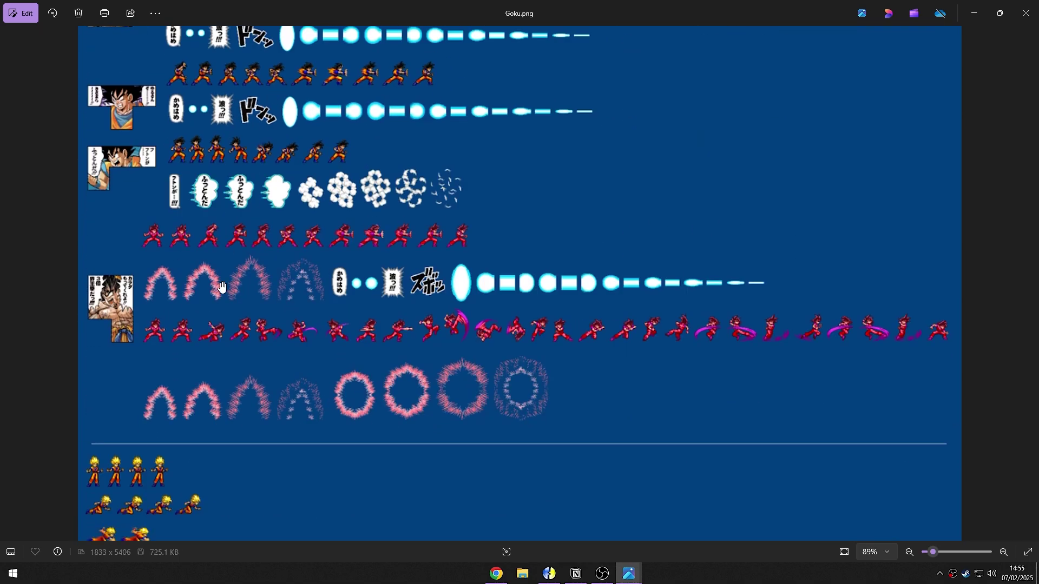
{"action": "scroll", "coordinate": [239, 97], "scroll_direction": "down", "scroll_amount": 8}
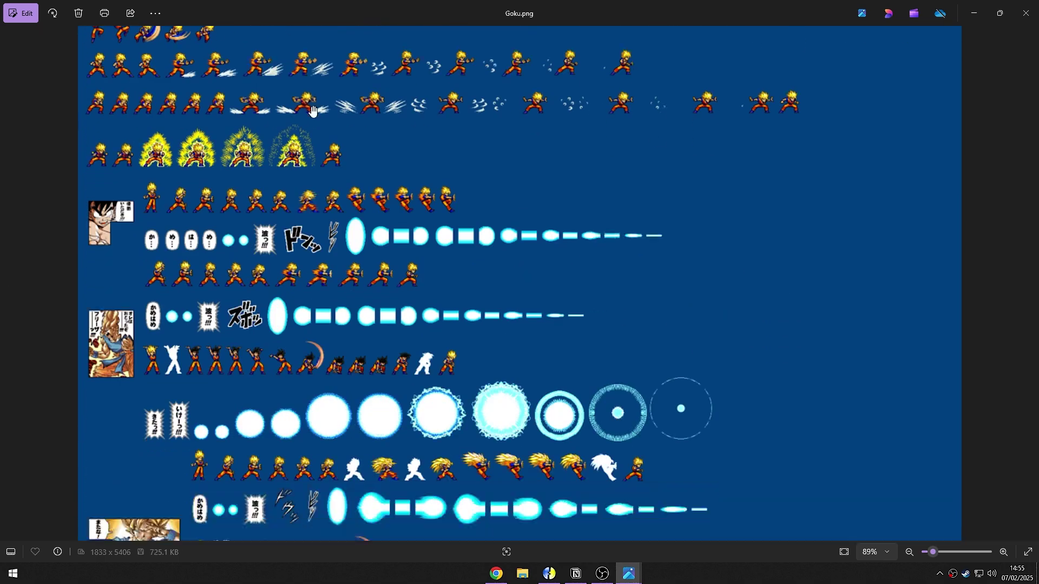
{"action": "scroll", "coordinate": [278, 469], "scroll_direction": "up", "scroll_amount": 6}
{"action": "left_click_drag", "start_coordinate": [290, 255], "coordinate": [306, 459]}
{"action": "left_click_drag", "start_coordinate": [368, 244], "coordinate": [325, 433]}
{"action": "scroll", "coordinate": [445, 135], "scroll_direction": "up", "scroll_amount": 2}
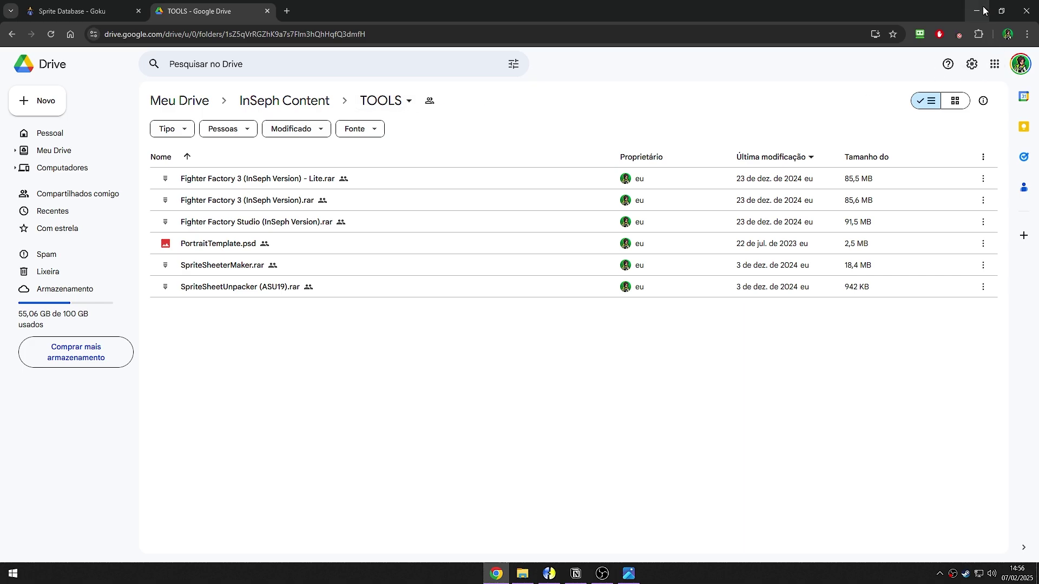
Step: Check the TOOLS folder on Google Drive and locate the SpriteSheetUnpacker (ASU19) archive in the local Fighter Factory 3 (InSeph Version) folder
{"action": "mouse_move", "coordinate": [202, 211]}
{"action": "left_click", "coordinate": [986, 14]}
{"action": "left_click_drag", "start_coordinate": [771, 460], "coordinate": [768, 517]}
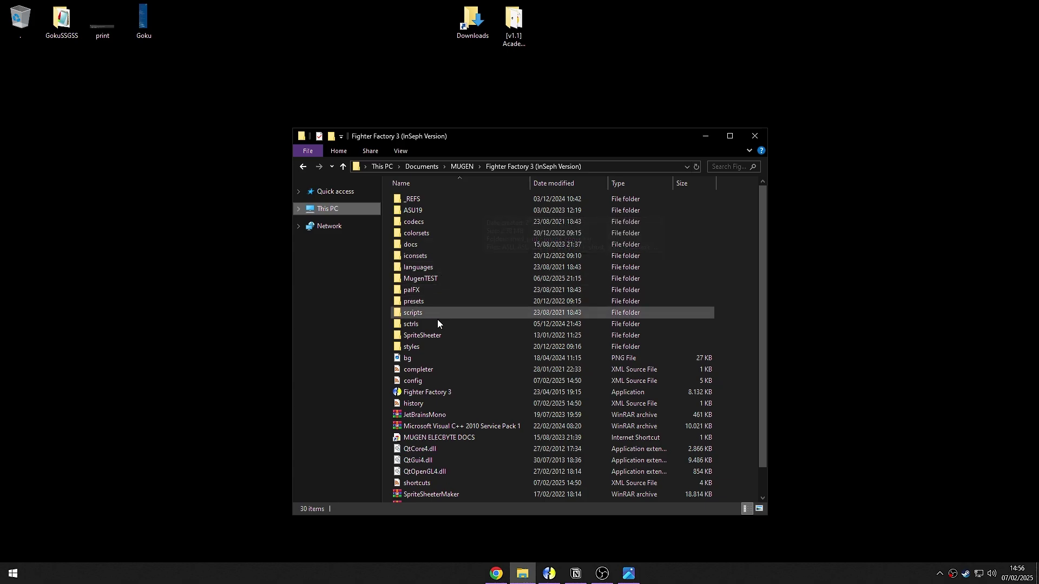
{"action": "scroll", "coordinate": [419, 303], "scroll_direction": "down", "scroll_amount": 1}
{"action": "left_click", "coordinate": [449, 475]}
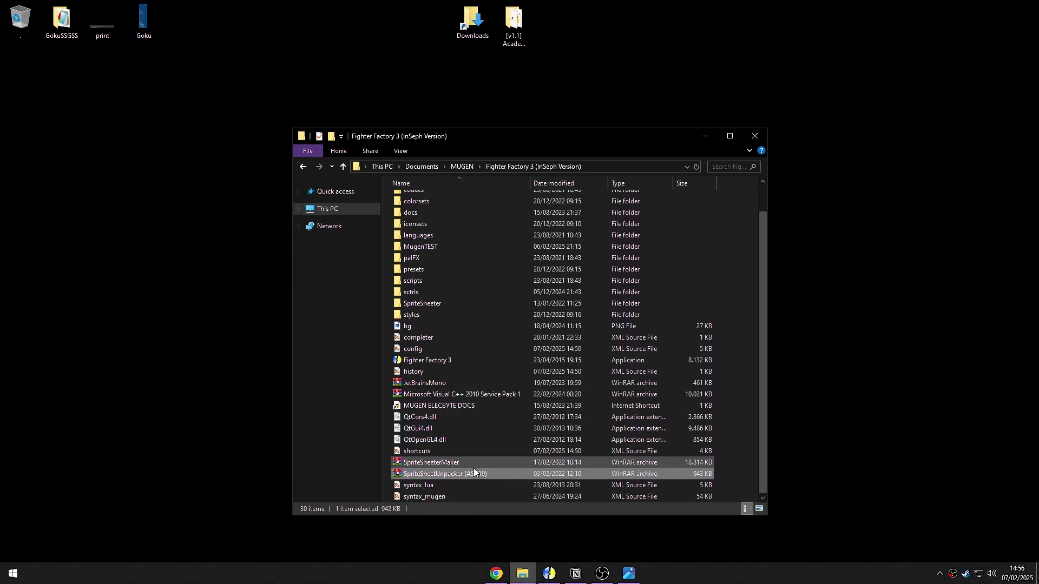
{"action": "double_click", "coordinate": [462, 476]}
{"action": "left_click", "coordinate": [557, 300]}
Step: Open the ASU19 folder inside Fighter Factory 3 (InSeph Version) and launch the ASU application
{"action": "left_click", "coordinate": [435, 210]}
{"action": "scroll", "coordinate": [464, 309], "scroll_direction": "up", "scroll_amount": 2}
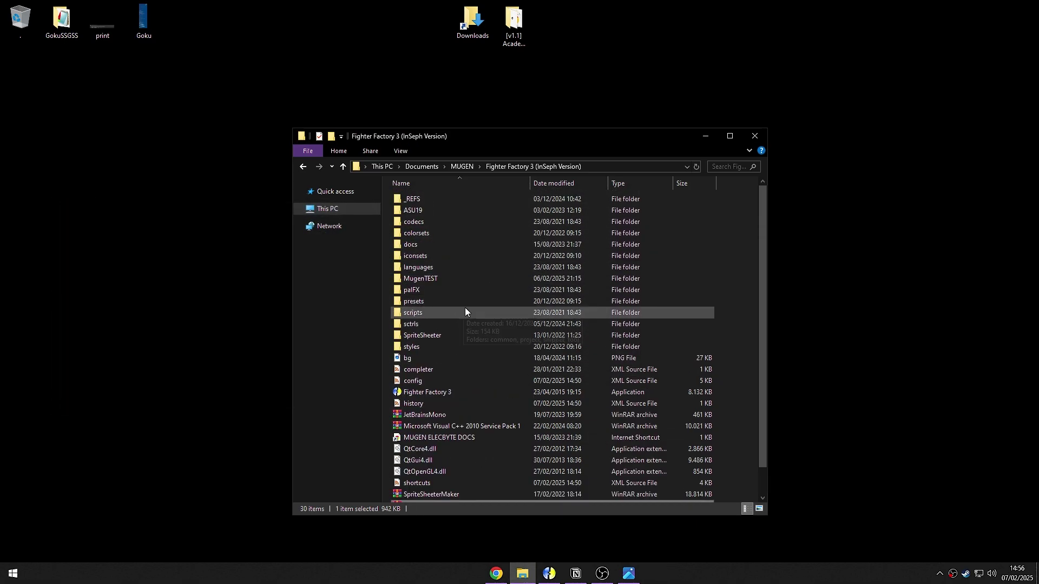
{"action": "double_click", "coordinate": [425, 213]}
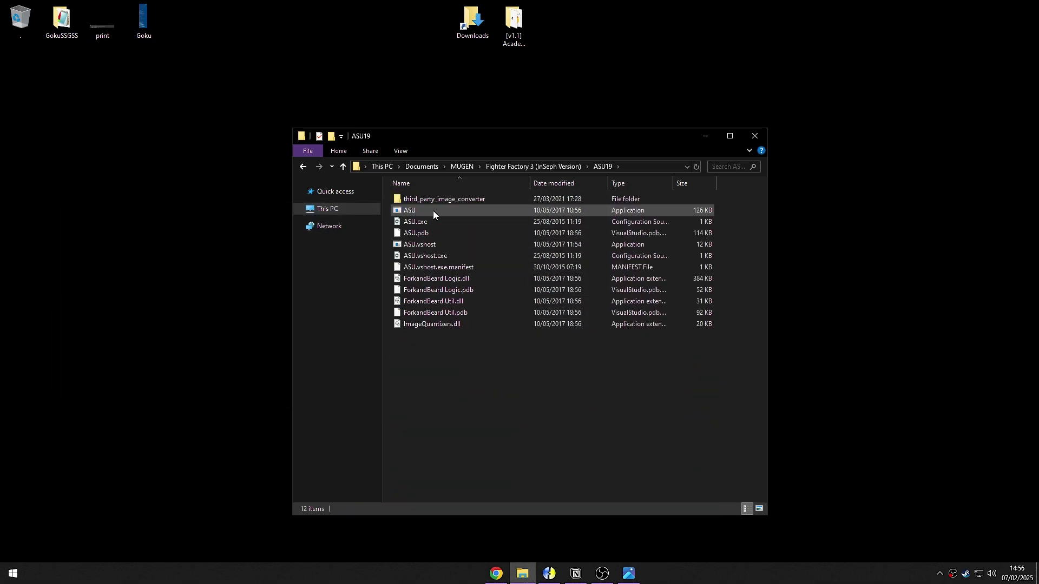
{"action": "double_click", "coordinate": [433, 209]}
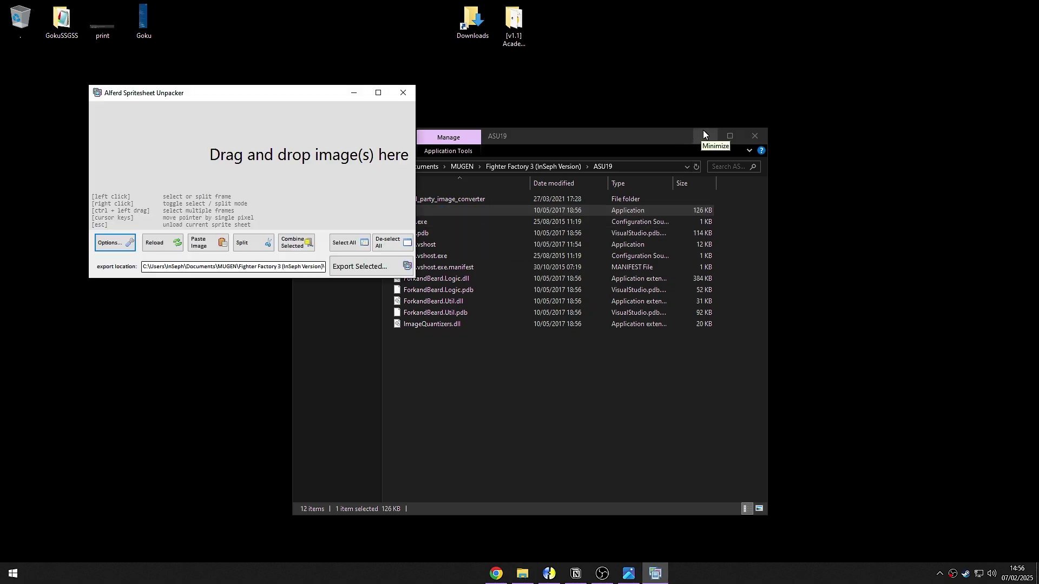
Step: Arrange and enlarge the Alferd Spritesheet Unpacker window on a cleared desktop, and load the desktop Goku image into it
{"action": "left_click_drag", "start_coordinate": [231, 85], "coordinate": [608, 203]}
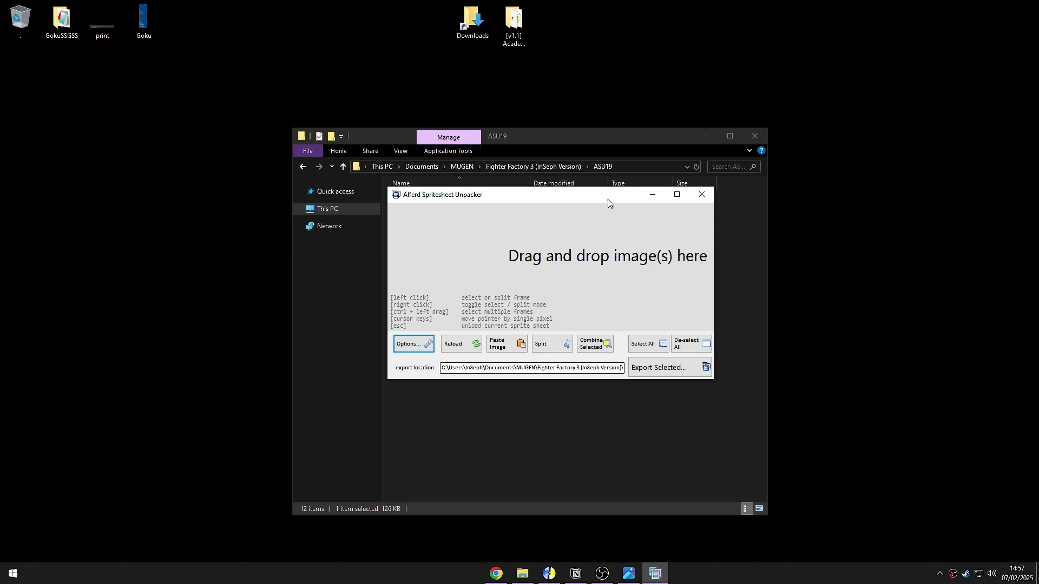
{"action": "left_click", "coordinate": [707, 137]}
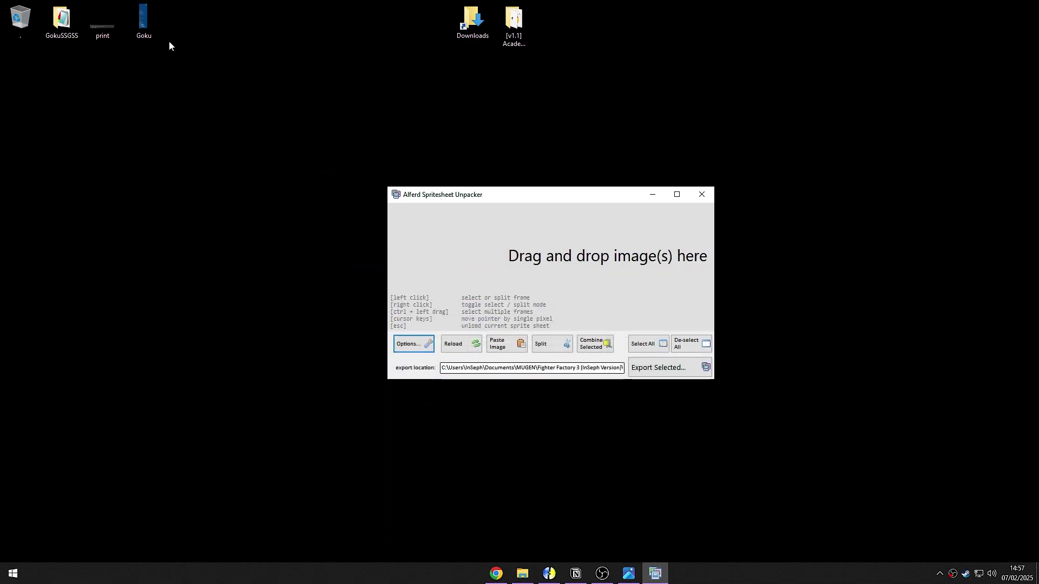
{"action": "left_click_drag", "start_coordinate": [720, 377], "coordinate": [782, 413]}
{"action": "left_click_drag", "start_coordinate": [139, 18], "coordinate": [491, 294]}
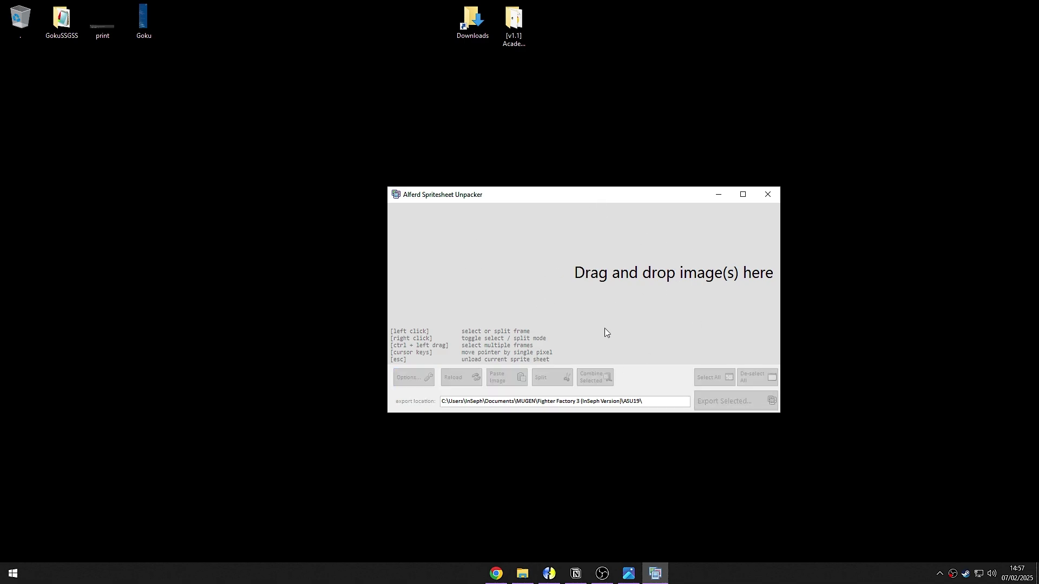
{"action": "left_click_drag", "start_coordinate": [578, 193], "coordinate": [469, 182]}
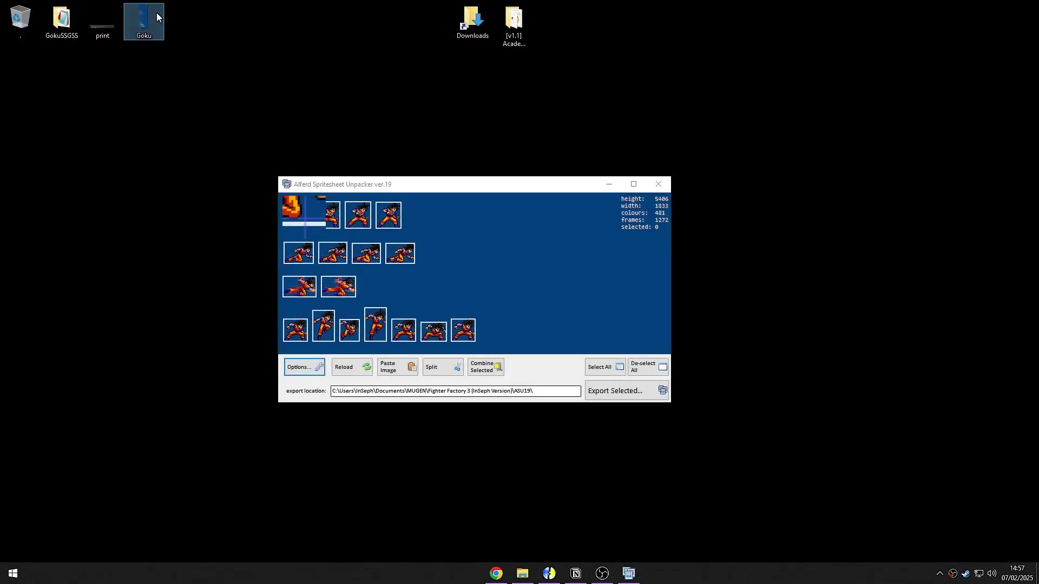
Step: Reopen the Goku image, inspect its first sprite rows up close, and close the image
{"action": "double_click", "coordinate": [144, 20]}
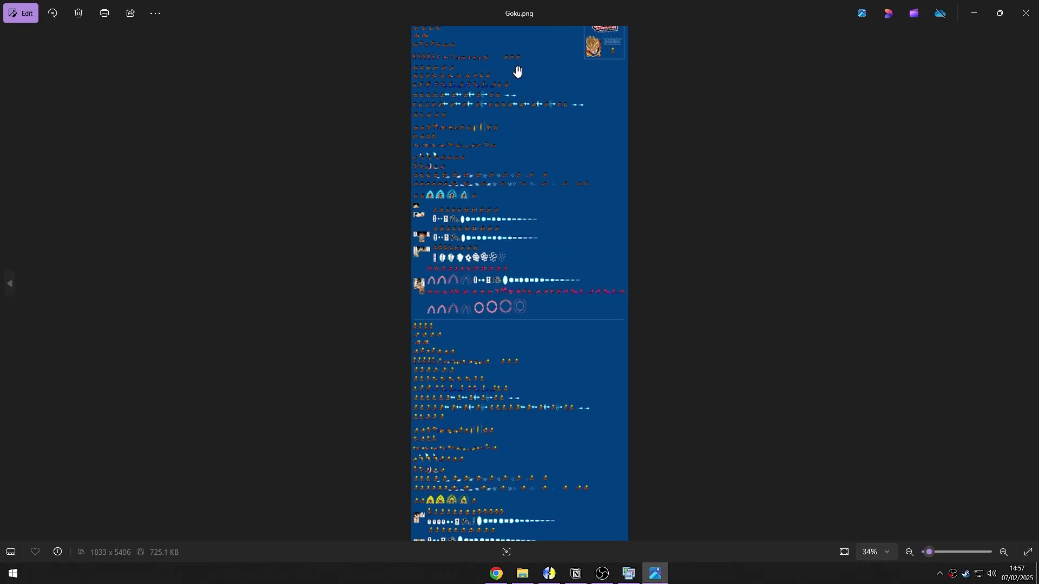
{"action": "scroll", "coordinate": [519, 65], "scroll_direction": "up", "scroll_amount": 5}
{"action": "scroll", "coordinate": [161, 98], "scroll_direction": "up", "scroll_amount": 5}
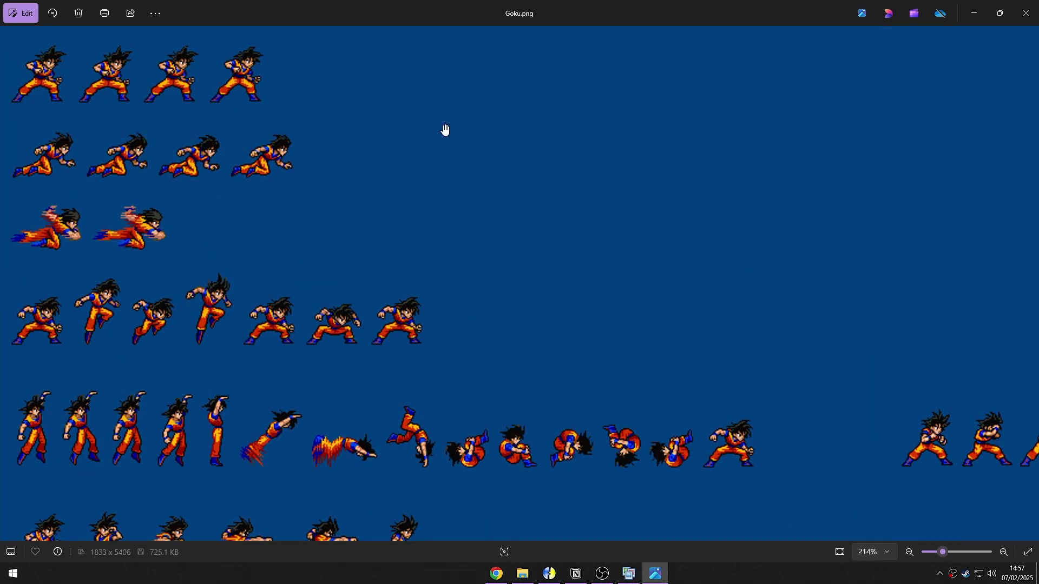
{"action": "scroll", "coordinate": [330, 135], "scroll_direction": "down", "scroll_amount": 2}
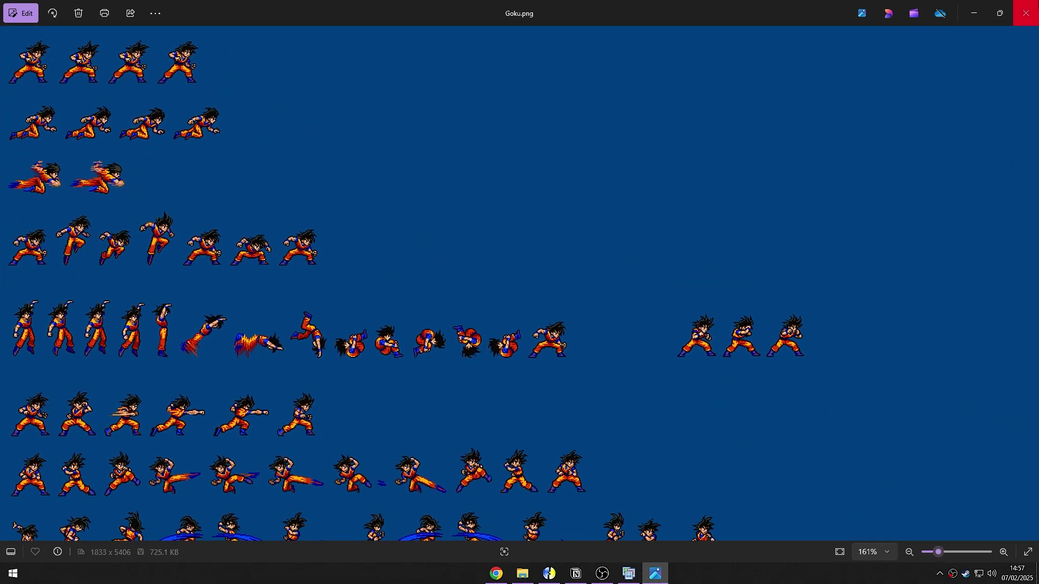
{"action": "left_click", "coordinate": [1026, 13]}
Step: Maximize the Alferd Spritesheet Unpacker window and check the four standing frames detected in the first row
{"action": "left_click", "coordinate": [630, 181]}
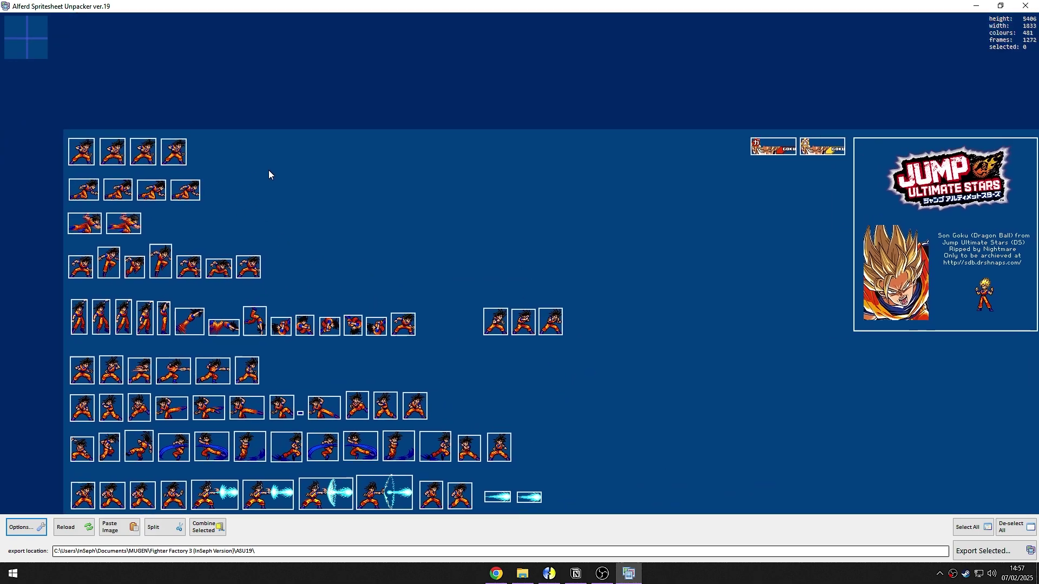
{"action": "left_click_drag", "start_coordinate": [268, 170], "coordinate": [386, 121]}
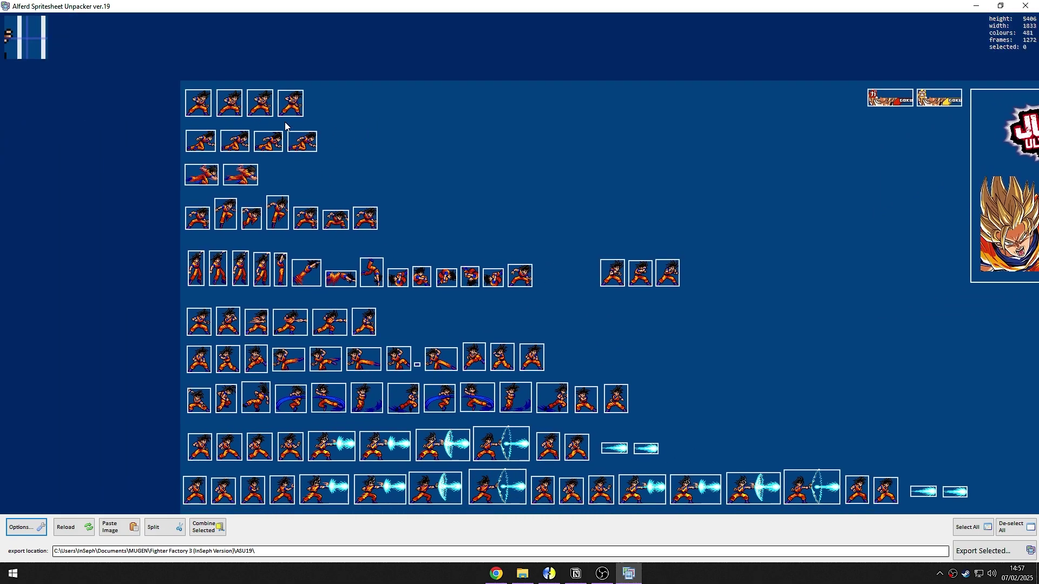
{"action": "left_click", "coordinate": [196, 107]}
{"action": "left_click", "coordinate": [229, 107]}
{"action": "left_click", "coordinate": [257, 107]}
{"action": "left_click", "coordinate": [287, 107]}
{"action": "left_click", "coordinate": [282, 108]}
{"action": "left_click", "coordinate": [262, 108]}
{"action": "left_click", "coordinate": [232, 107]}
{"action": "left_click", "coordinate": [201, 107]}
Step: Examine how the white effect sprites around Goku's outstretched-arm poses are divided into separate frames
{"action": "scroll", "coordinate": [414, 161], "scroll_direction": "down", "scroll_amount": 6}
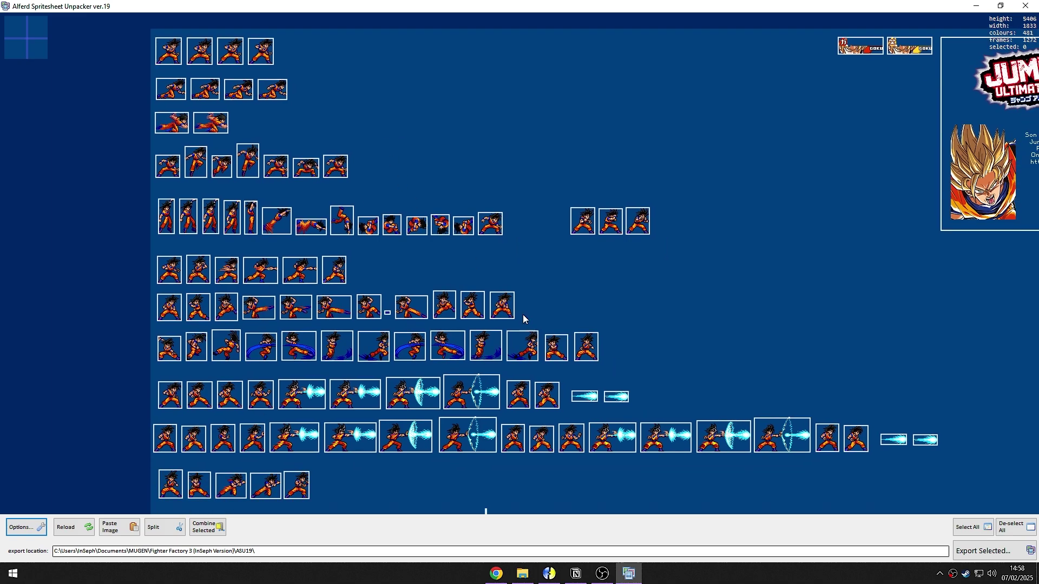
{"action": "scroll", "coordinate": [511, 234], "scroll_direction": "down", "scroll_amount": 4}
{"action": "left_click_drag", "start_coordinate": [497, 364], "coordinate": [476, 394]}
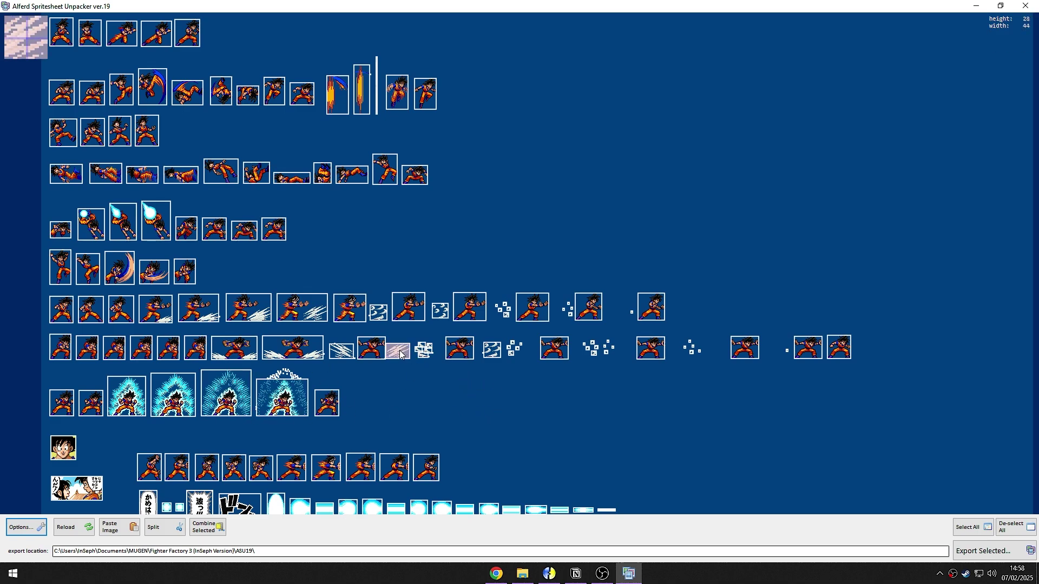
{"action": "left_click", "coordinate": [348, 352]}
{"action": "left_click", "coordinate": [372, 352]}
{"action": "left_click", "coordinate": [394, 352]}
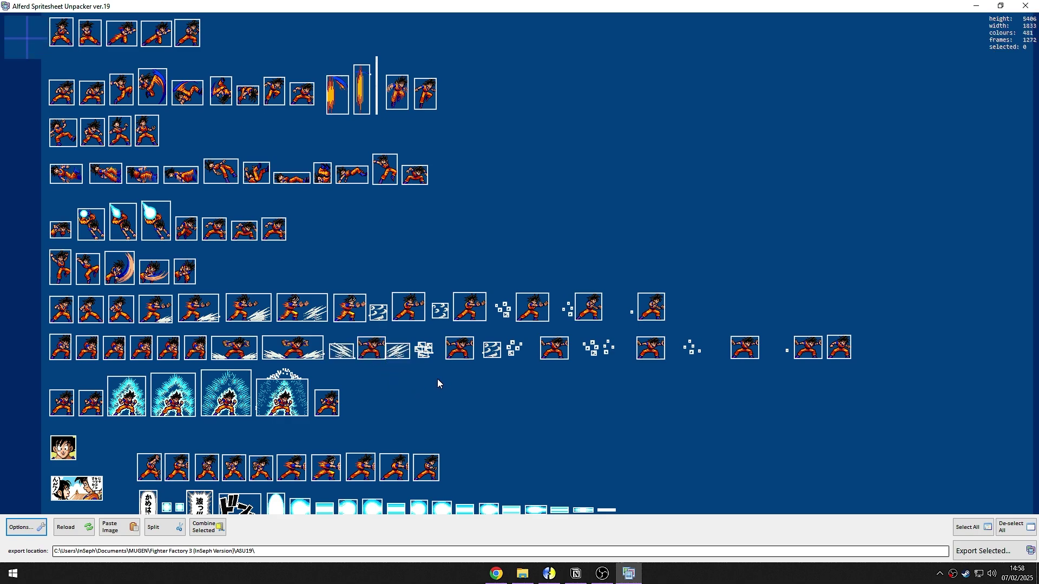
{"action": "left_click_drag", "start_coordinate": [431, 378], "coordinate": [383, 366]}
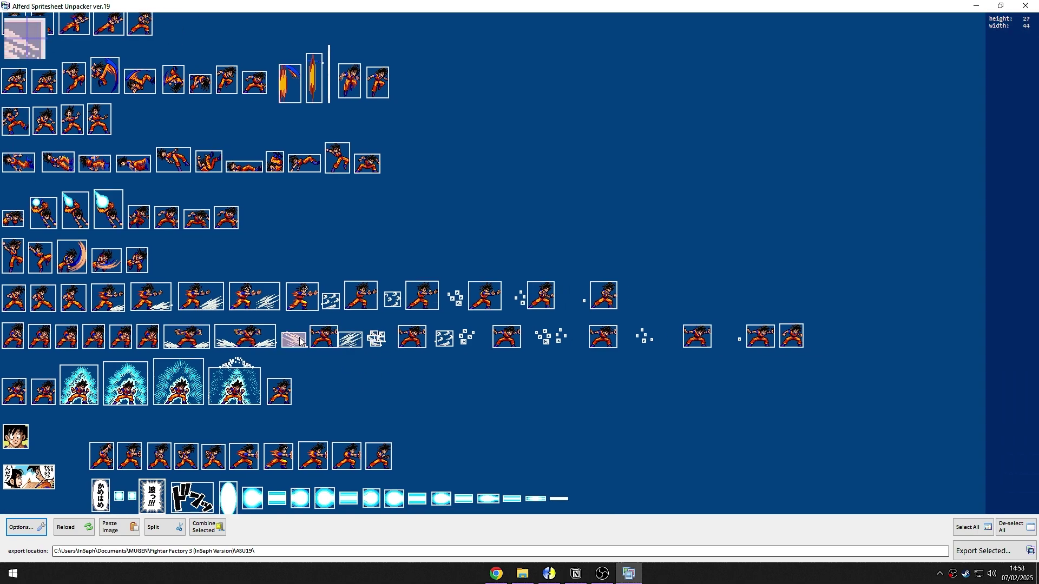
{"action": "scroll", "coordinate": [398, 403], "scroll_direction": "down", "scroll_amount": 2}
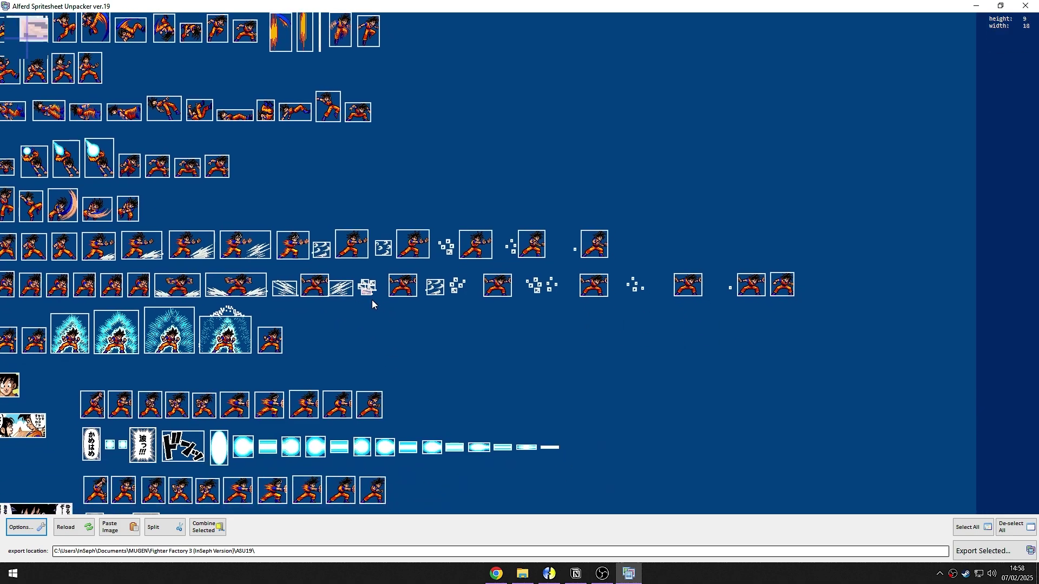
{"action": "left_click_drag", "start_coordinate": [272, 279], "coordinate": [398, 338]}
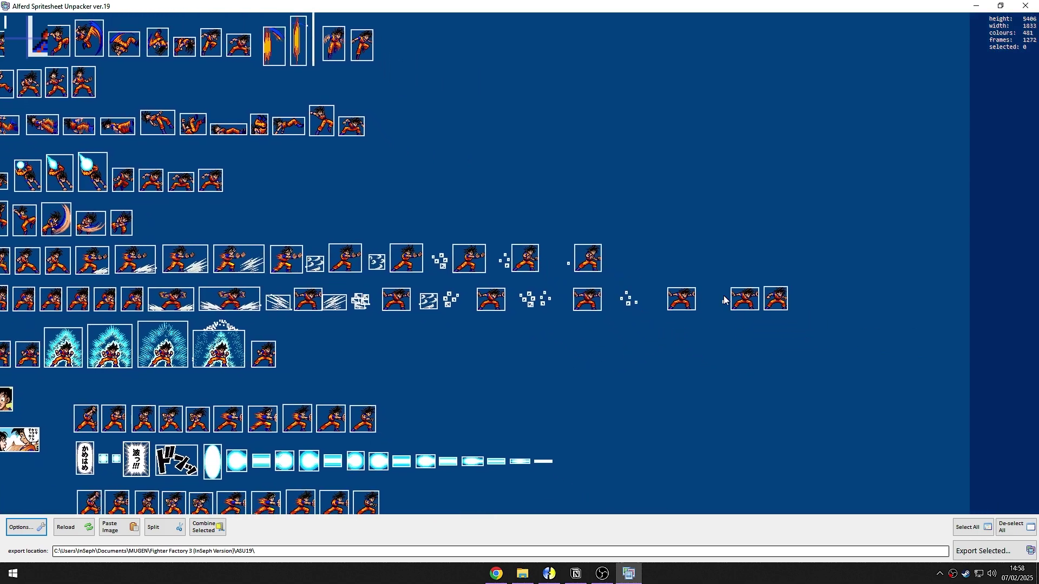
Step: Examine the detected frames across the rest of the sheet, including the red-aura and Super Saiyan rows, and return to the first rows
{"action": "left_click", "coordinate": [263, 355]}
{"action": "left_click", "coordinate": [263, 355]}
{"action": "left_click_drag", "start_coordinate": [338, 356], "coordinate": [508, 99]}
{"action": "left_click_drag", "start_coordinate": [631, 383], "coordinate": [642, 229]}
{"action": "scroll", "coordinate": [643, 233], "scroll_direction": "down", "scroll_amount": 4}
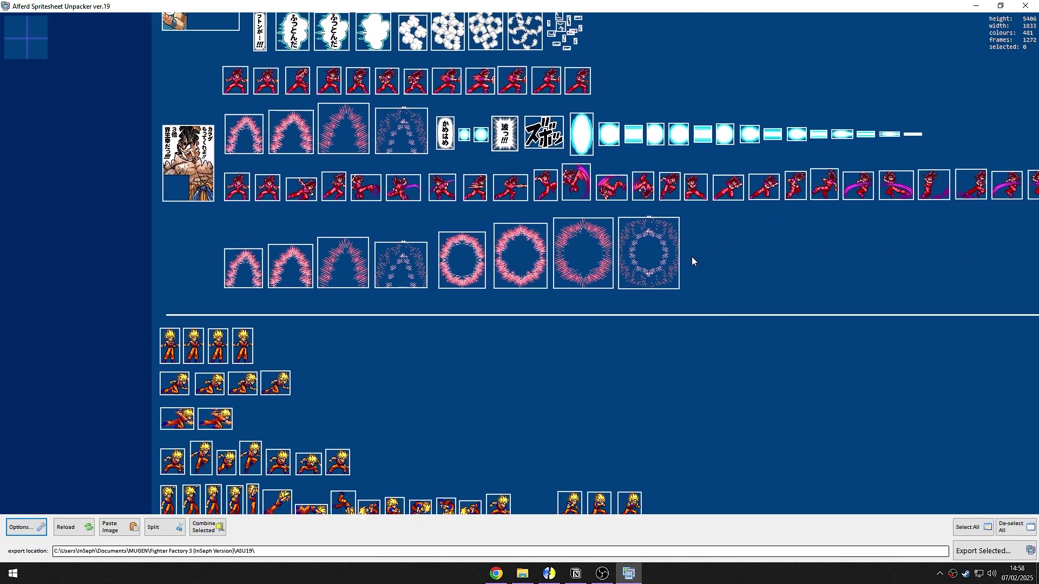
{"action": "scroll", "coordinate": [691, 258], "scroll_direction": "up", "scroll_amount": 1}
{"action": "left_click_drag", "start_coordinate": [703, 189], "coordinate": [671, 406]}
{"action": "left_click_drag", "start_coordinate": [763, 184], "coordinate": [728, 403]}
{"action": "left_click_drag", "start_coordinate": [703, 163], "coordinate": [780, 423]}
{"action": "left_click_drag", "start_coordinate": [739, 22], "coordinate": [701, 210]}
{"action": "scroll", "coordinate": [720, 217], "scroll_direction": "up", "scroll_amount": 5}
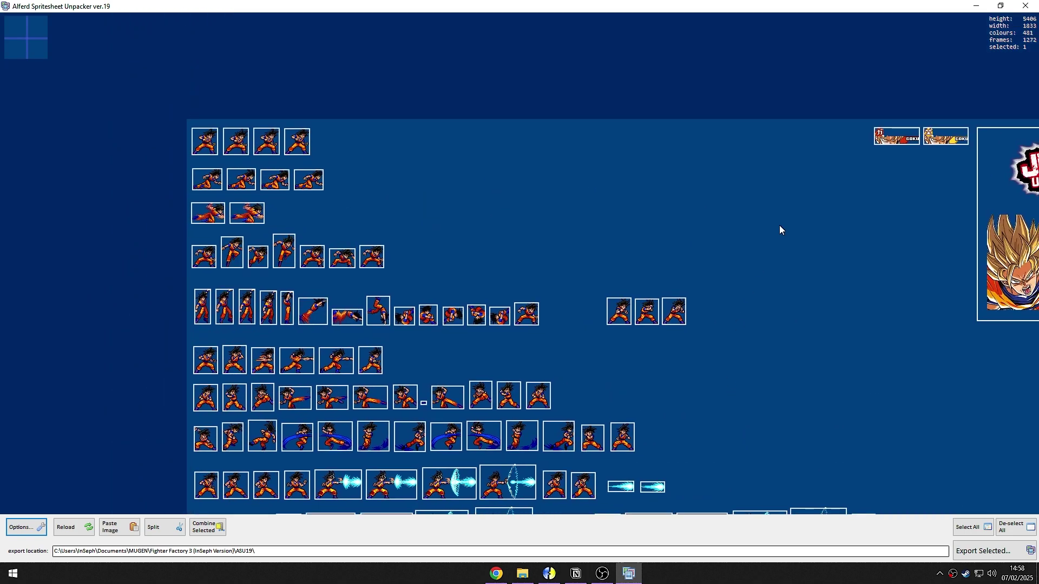
{"action": "scroll", "coordinate": [846, 387], "scroll_direction": "down", "scroll_amount": 3}
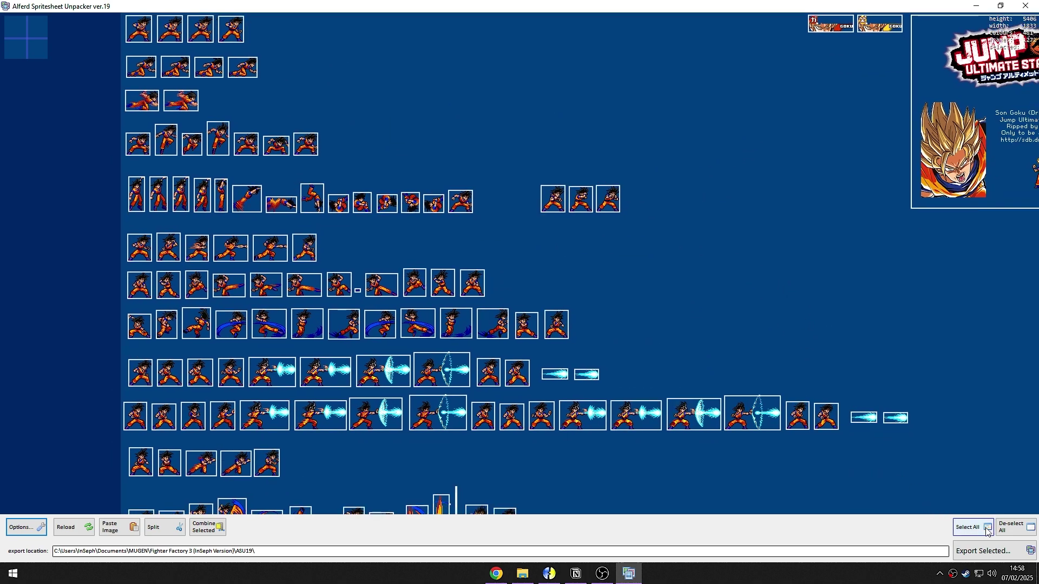
Step: Select all detected frames on the sheet and deselect them again
{"action": "left_click", "coordinate": [967, 527]}
{"action": "left_click", "coordinate": [1004, 531]}
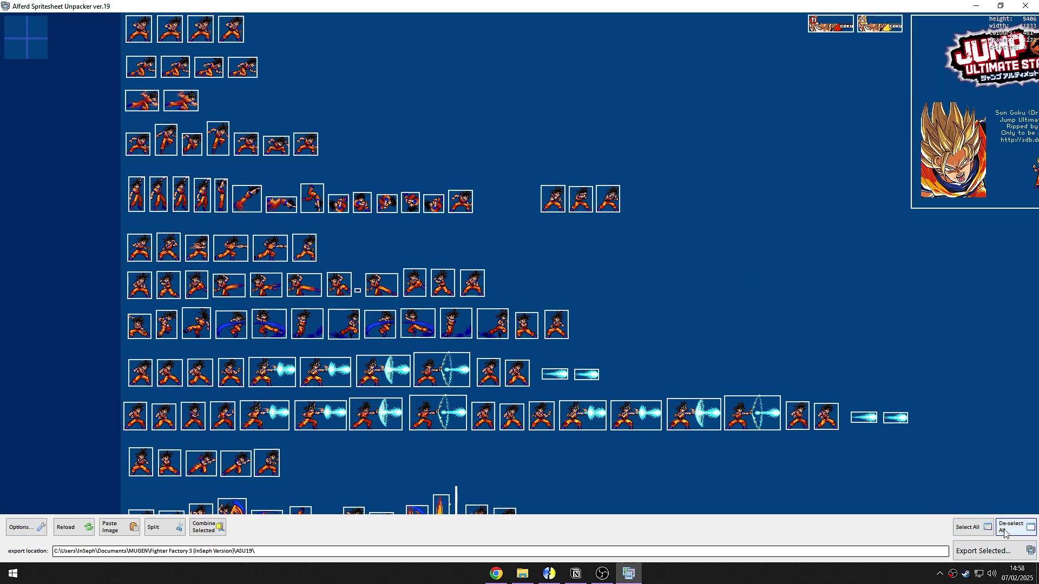
Step: Minimize the unpacker and create a desktop folder named gokusprite
{"action": "scroll", "coordinate": [579, 318], "scroll_direction": "up", "scroll_amount": 3}
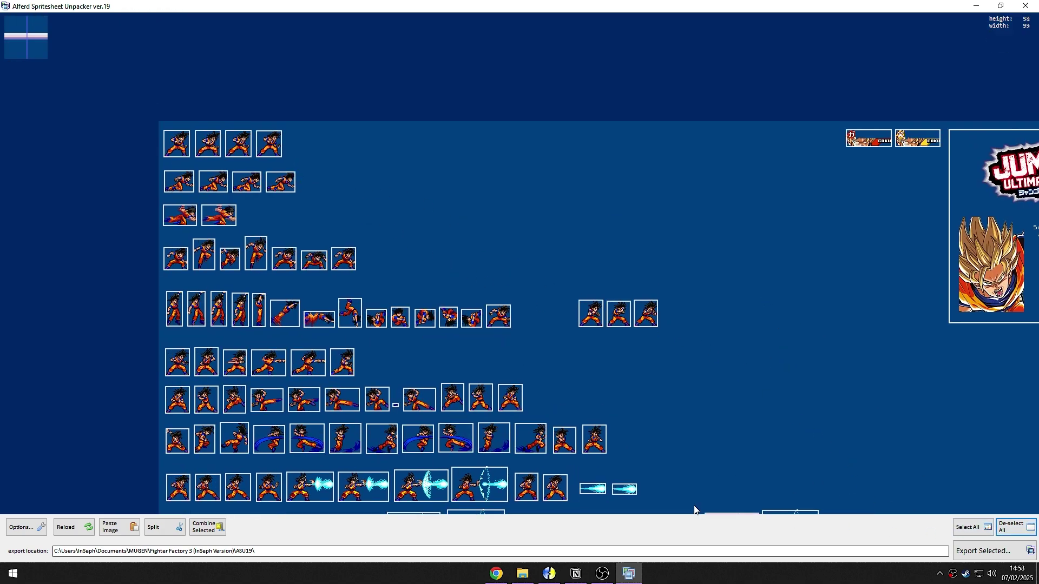
{"action": "left_click", "coordinate": [974, 5]}
{"action": "right_click", "coordinate": [187, 111]}
{"action": "mouse_move", "coordinate": [237, 234]}
{"action": "left_click", "coordinate": [365, 239]}
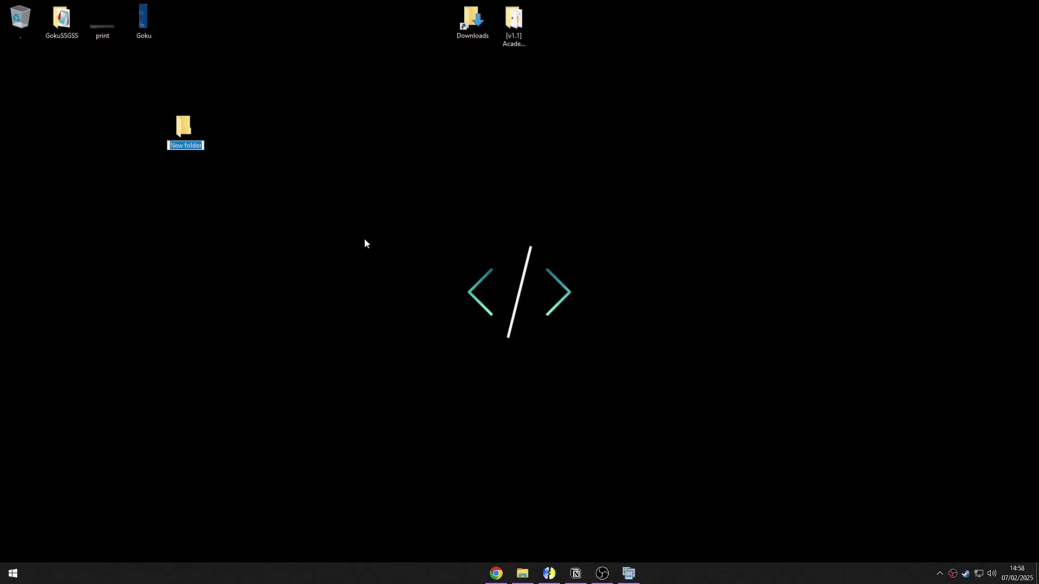
{"action": "type", "text": "goku sprites"}
{"action": "key", "text": "Return"}
{"action": "key", "text": "F2"}
{"action": "type", "text": "gokusprite"}
{"action": "key", "text": "Return"}
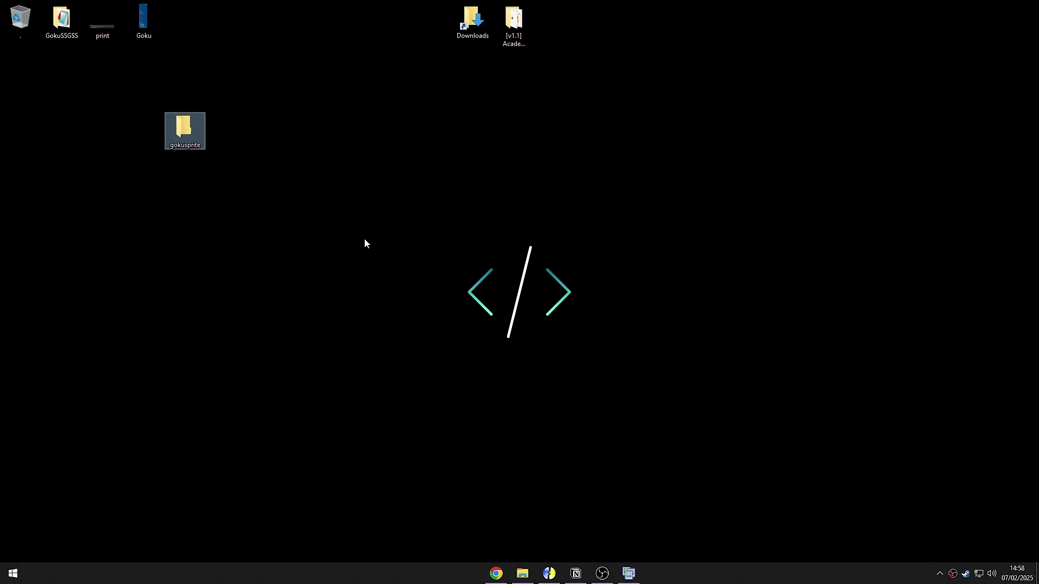
Step: Copy the path of the desktop's gokusprite folder and set it as the unpacker's export location
{"action": "double_click", "coordinate": [190, 135]}
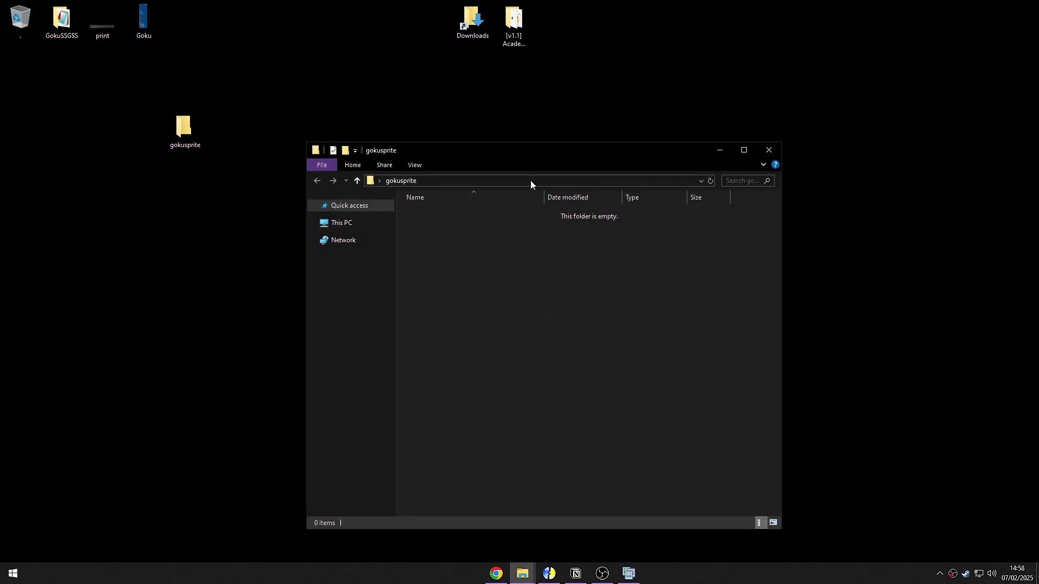
{"action": "left_click", "coordinate": [599, 182]}
{"action": "key", "text": "ctrl+c"}
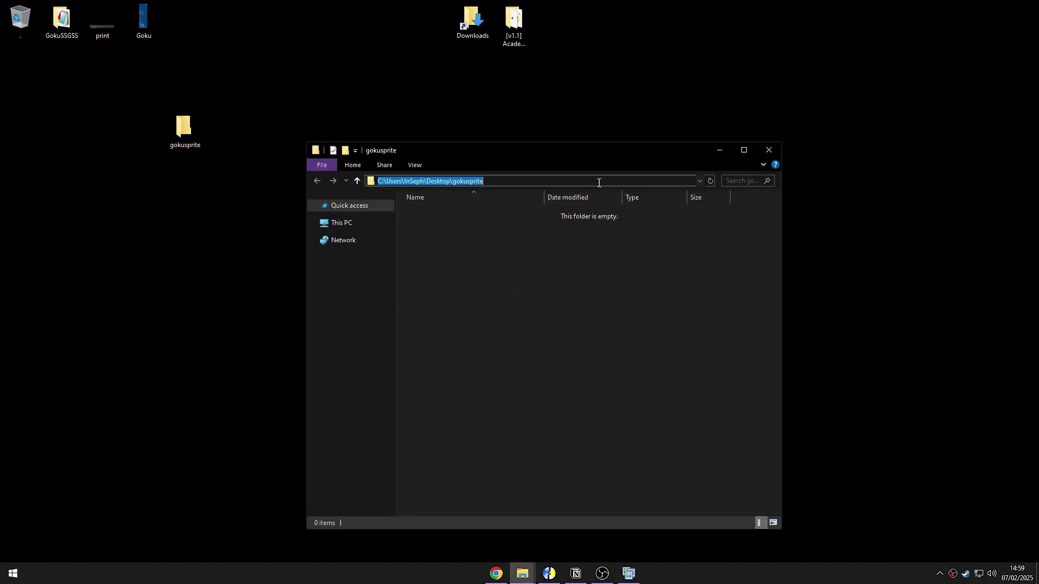
{"action": "left_click", "coordinate": [769, 150]}
{"action": "key", "text": "ctrl+v"}
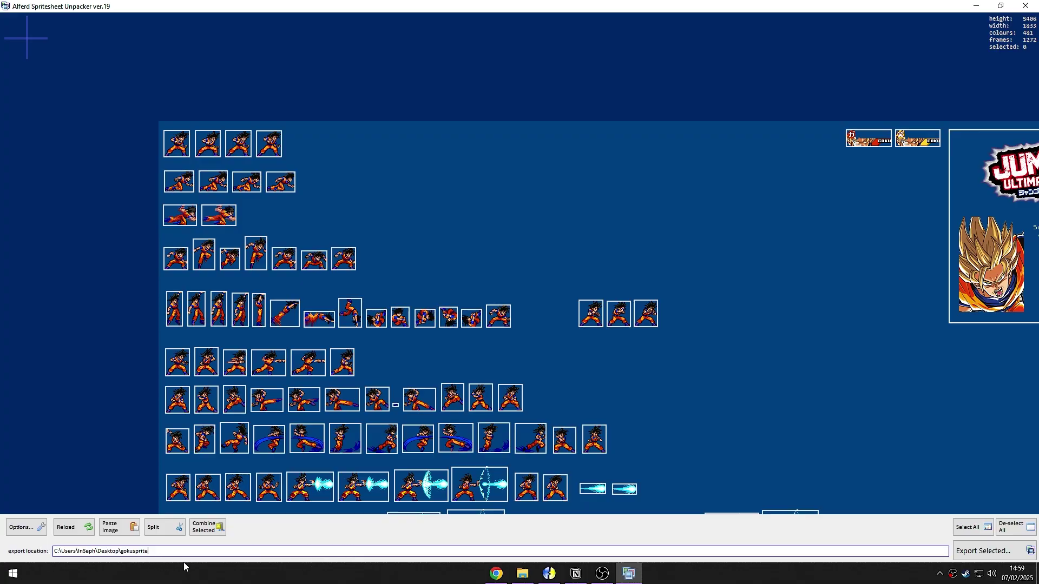
{"action": "left_click", "coordinate": [630, 575]}
{"action": "double_click", "coordinate": [183, 128]}
{"action": "left_click", "coordinate": [628, 574]}
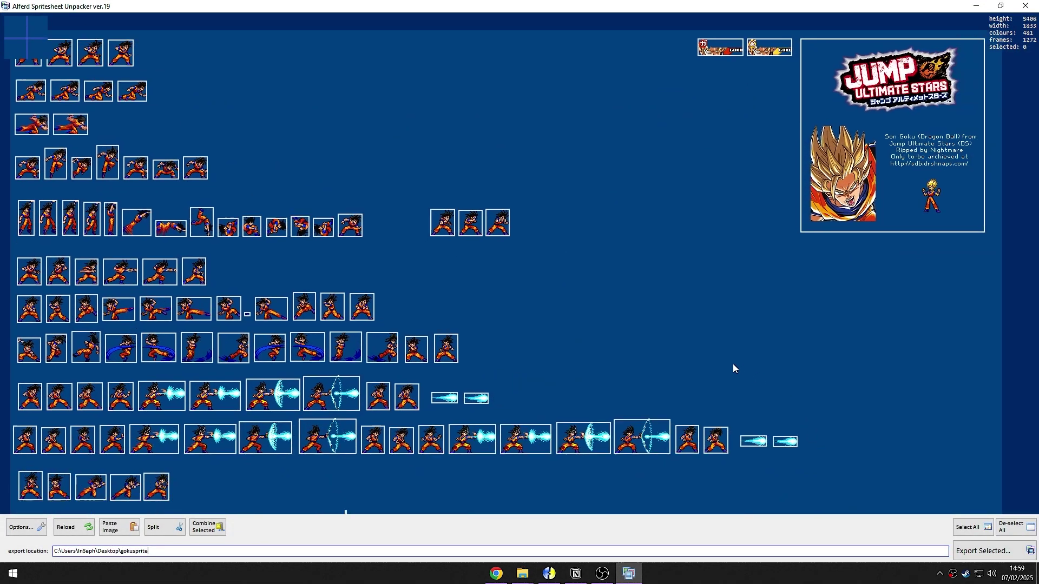
Step: Select all frames on the sheet and export them to the gokusprite folder
{"action": "left_click", "coordinate": [970, 533]}
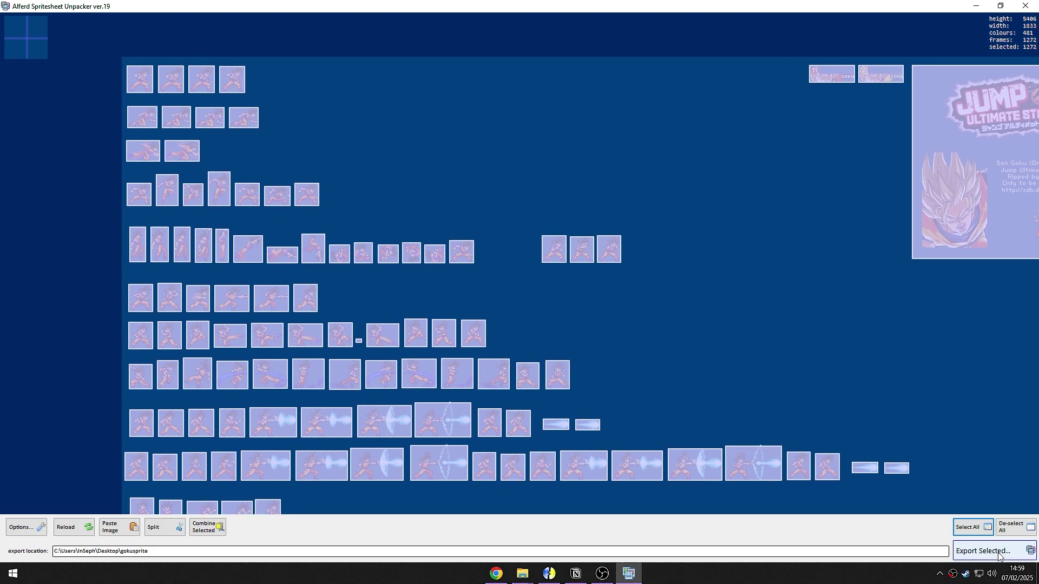
{"action": "left_click", "coordinate": [998, 556]}
{"action": "mouse_move", "coordinate": [629, 576]}
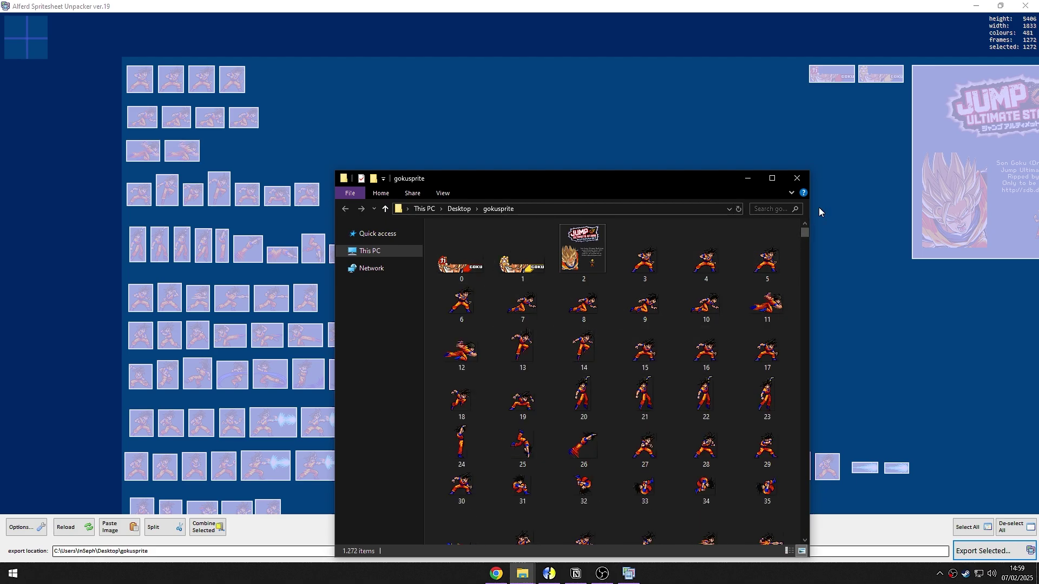
Step: Examine the exported images in the gokusprite folder, checking tiny fragments such as 68 and 81 along with the effects and Super Saiyan sprites
{"action": "left_click_drag", "start_coordinate": [511, 184], "coordinate": [417, 96]}
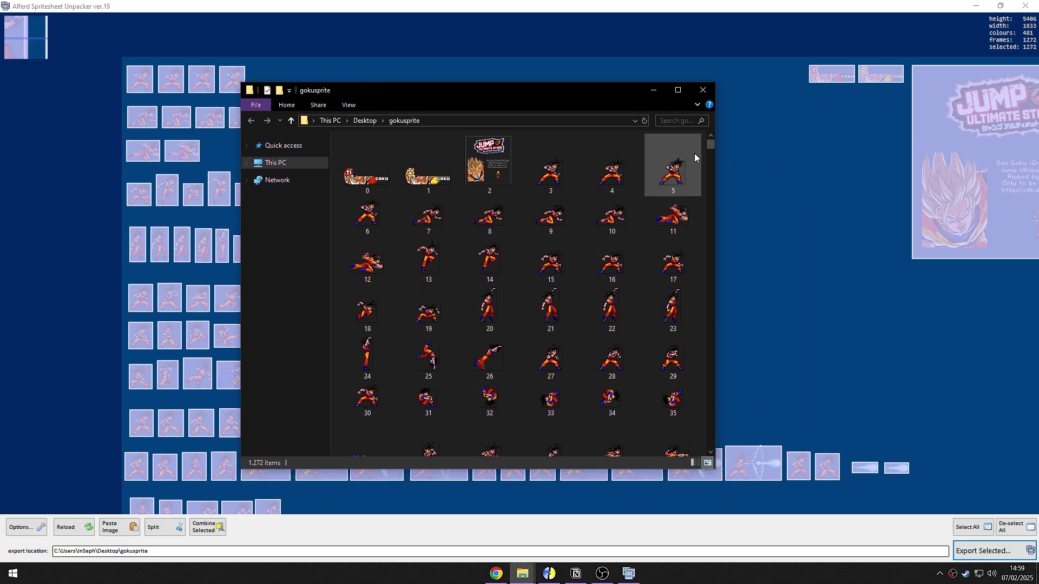
{"action": "scroll", "coordinate": [710, 145], "scroll_direction": "down", "scroll_amount": 3}
{"action": "left_click_drag", "start_coordinate": [710, 145], "coordinate": [719, 159]}
{"action": "left_click", "coordinate": [492, 170]}
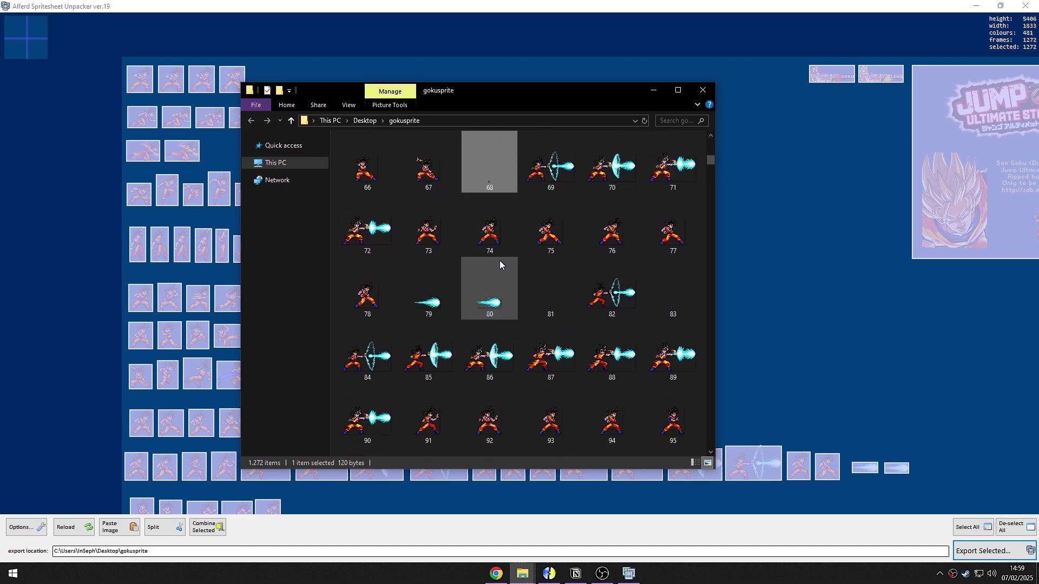
{"action": "left_click", "coordinate": [552, 330]}
{"action": "left_click", "coordinate": [553, 314]}
{"action": "scroll", "coordinate": [570, 329], "scroll_direction": "down", "scroll_amount": 4}
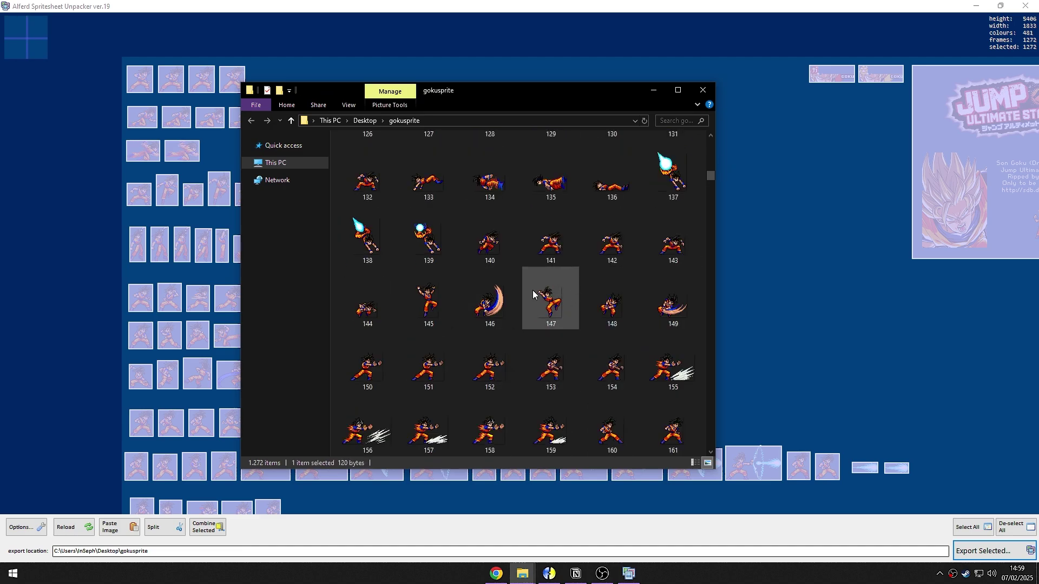
{"action": "scroll", "coordinate": [552, 295], "scroll_direction": "down", "scroll_amount": 2}
{"action": "left_click", "coordinate": [609, 238]}
{"action": "scroll", "coordinate": [570, 238], "scroll_direction": "up", "scroll_amount": 5}
{"action": "left_click", "coordinate": [489, 257]}
{"action": "left_click", "coordinate": [551, 348]}
{"action": "scroll", "coordinate": [550, 324], "scroll_direction": "up", "scroll_amount": 1}
{"action": "left_click", "coordinate": [551, 287]}
{"action": "scroll", "coordinate": [591, 314], "scroll_direction": "down", "scroll_amount": 15}
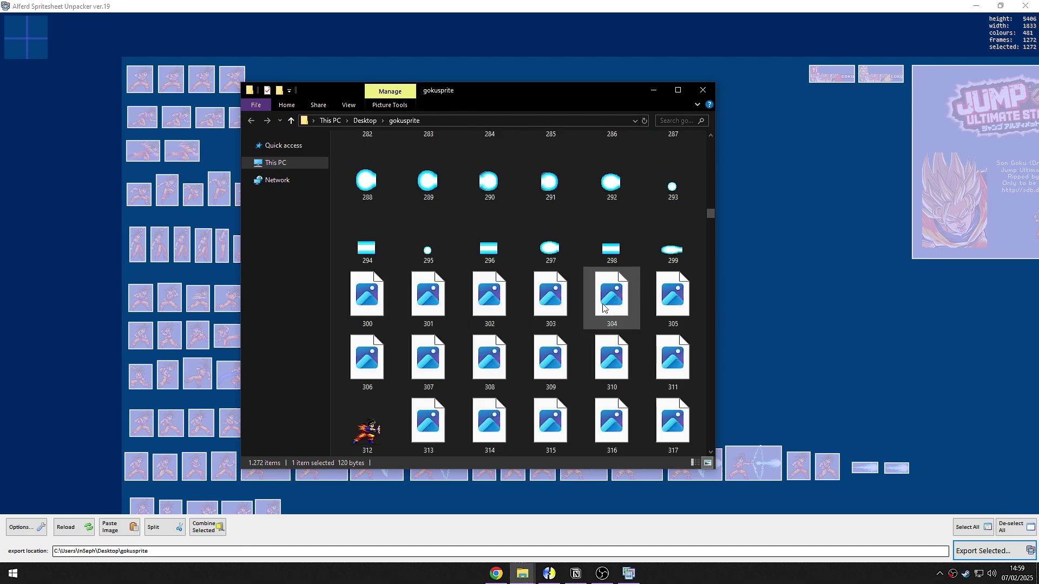
{"action": "scroll", "coordinate": [630, 327], "scroll_direction": "down", "scroll_amount": 20}
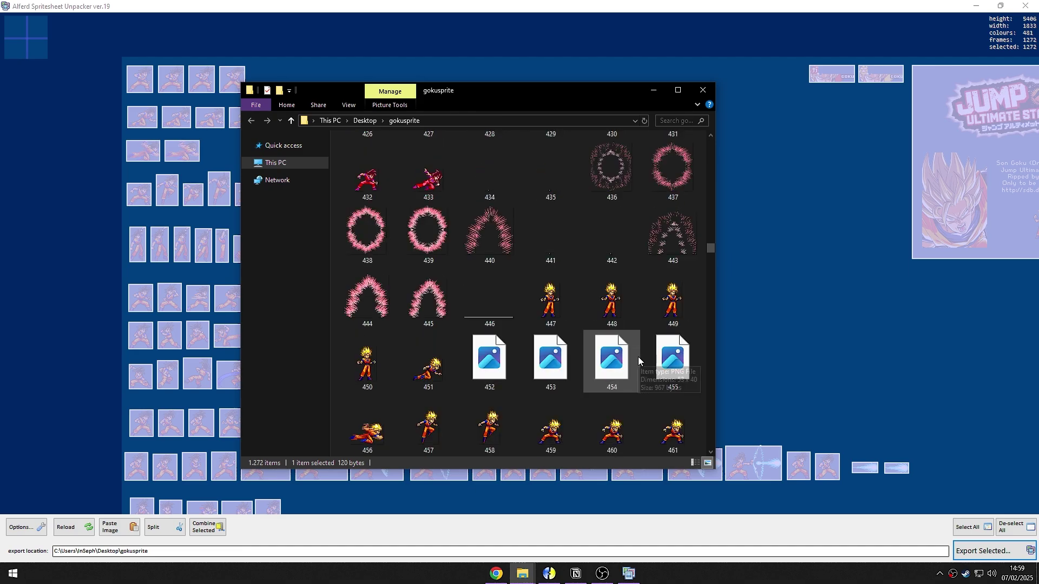
{"action": "scroll", "coordinate": [639, 364], "scroll_direction": "down", "scroll_amount": 20}
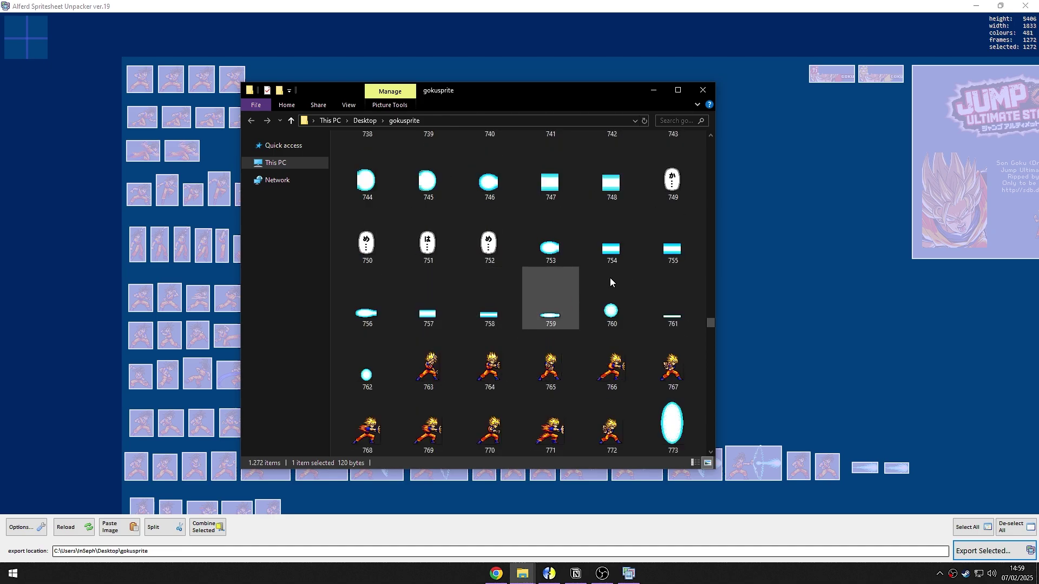
Step: Deselect all frames and delete the exported images from the gokusprite folder
{"action": "left_click", "coordinate": [704, 94]}
{"action": "left_click", "coordinate": [1015, 530]}
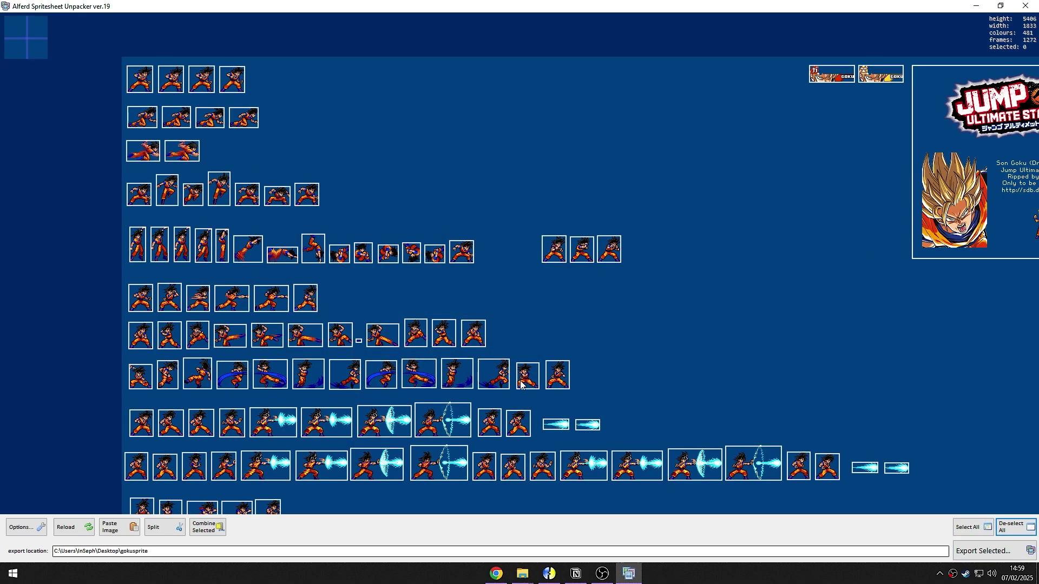
{"action": "left_click", "coordinate": [522, 573]}
{"action": "key", "text": "Delete"}
{"action": "left_click", "coordinate": [524, 95]}
Step: Select the four standing frames in the sheet's first row
{"action": "left_click_drag", "start_coordinate": [361, 135], "coordinate": [567, 338]}
{"action": "left_click", "coordinate": [293, 196]}
{"action": "left_click", "coordinate": [323, 196]}
{"action": "left_click", "coordinate": [353, 200]}
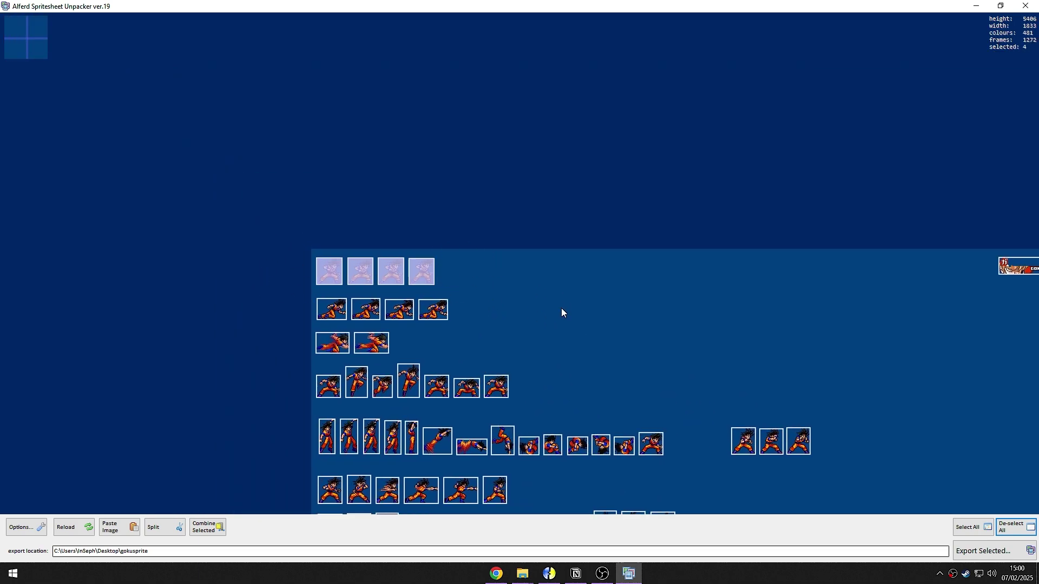
Step: Set the export file format to Bmp with Preserve Pallette enabled and update the options
{"action": "left_click_drag", "start_coordinate": [625, 321], "coordinate": [452, 229]}
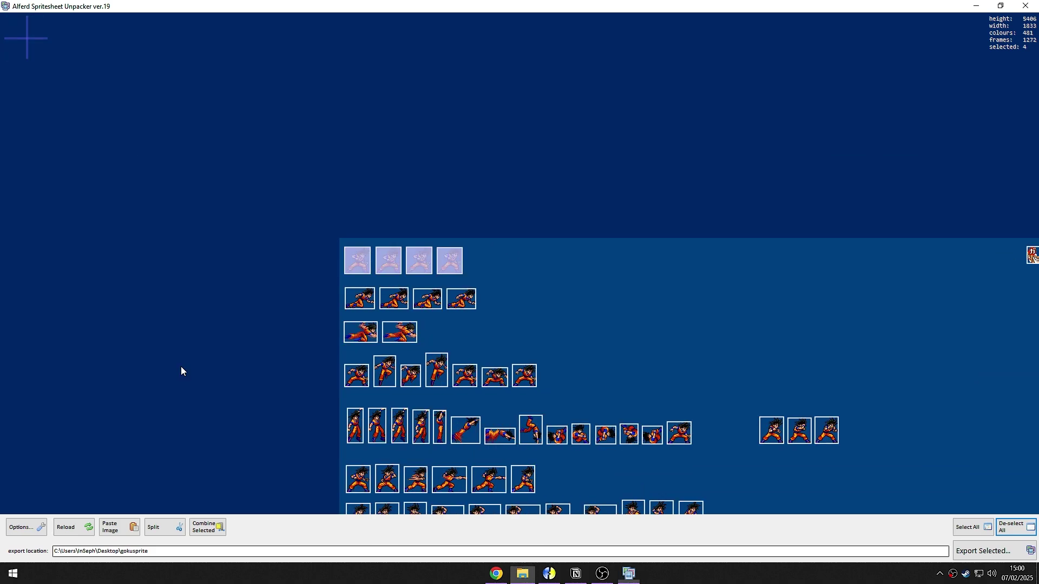
{"action": "left_click_drag", "start_coordinate": [613, 319], "coordinate": [361, 221]}
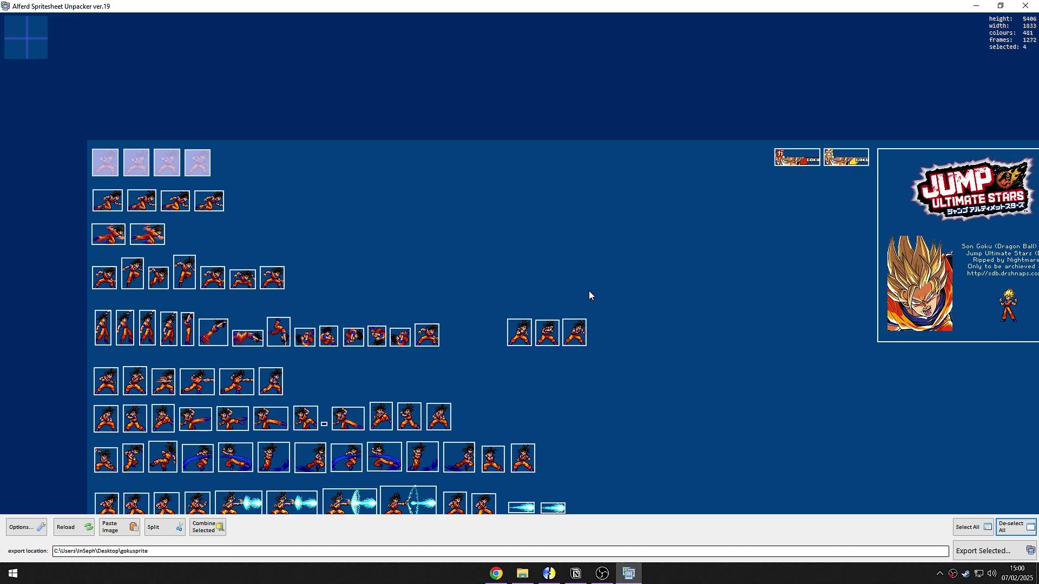
{"action": "left_click", "coordinate": [30, 530]}
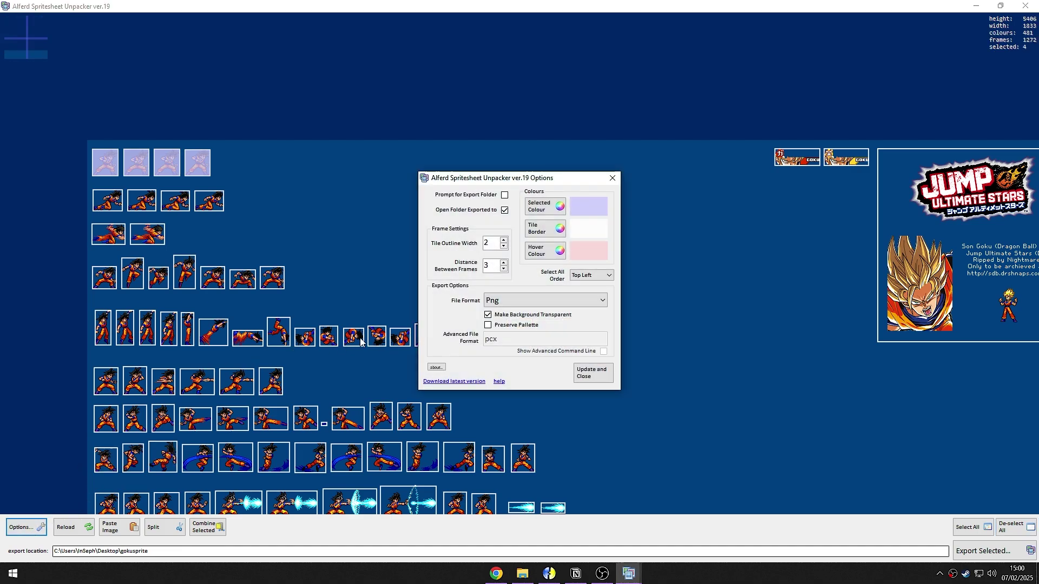
{"action": "left_click", "coordinate": [538, 301]}
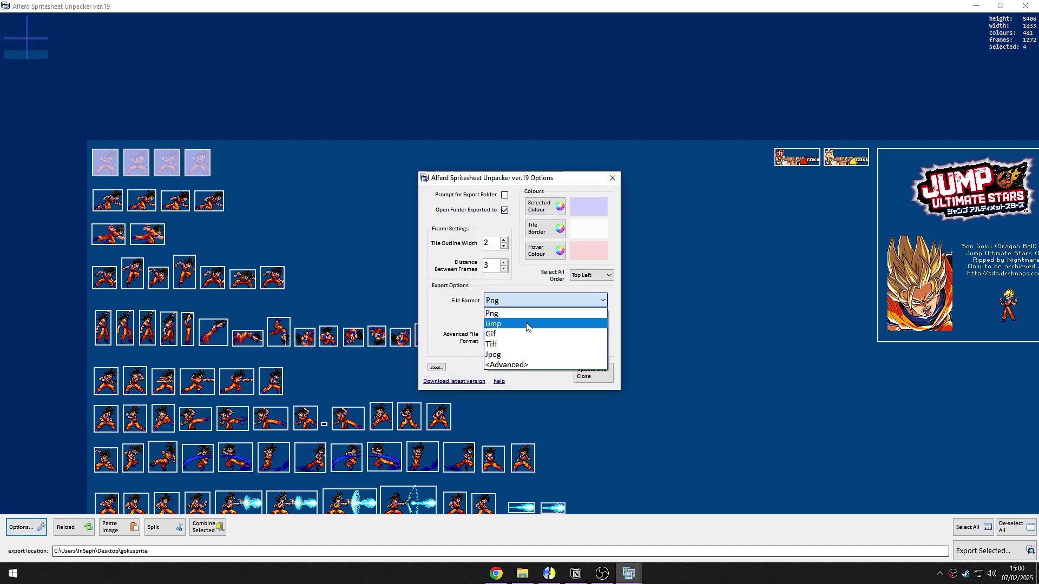
{"action": "left_click", "coordinate": [525, 326]}
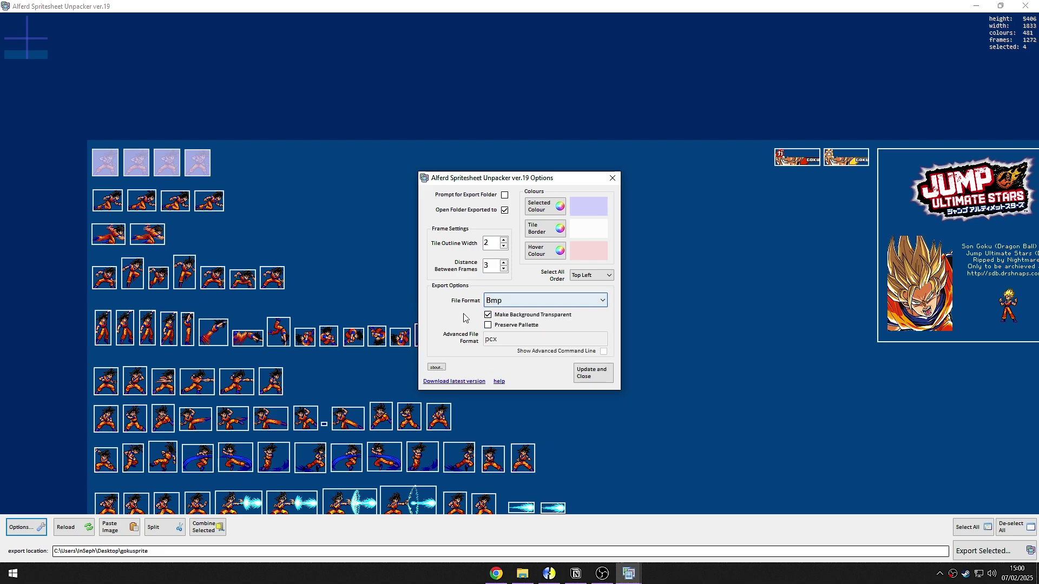
{"action": "left_click", "coordinate": [488, 326]}
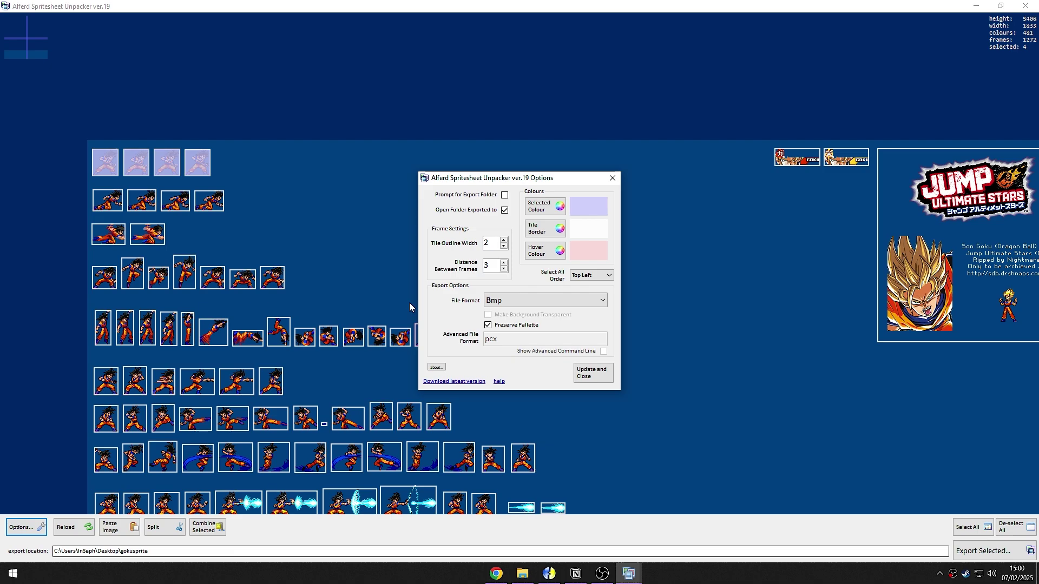
{"action": "left_click", "coordinate": [595, 373]}
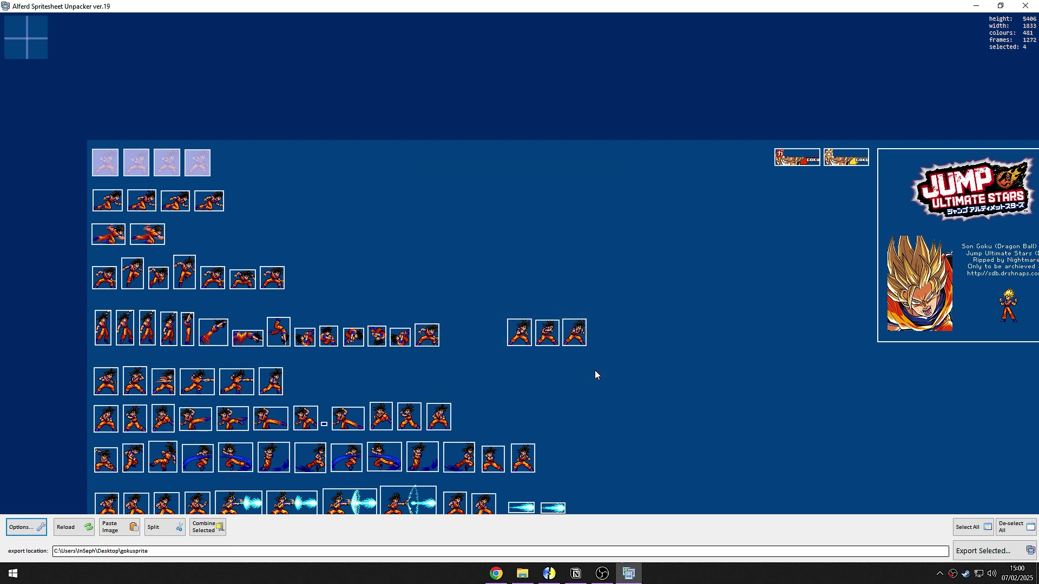
Step: Export the four selected standing frames to the gokusprite folder and close the unpacker and both folder windows
{"action": "left_click", "coordinate": [983, 546]}
{"action": "left_click_drag", "start_coordinate": [655, 262], "coordinate": [359, 171]}
{"action": "left_click_drag", "start_coordinate": [681, 276], "coordinate": [395, 166]}
{"action": "left_click_drag", "start_coordinate": [651, 260], "coordinate": [379, 168]}
{"action": "left_click", "coordinate": [1025, 5]}
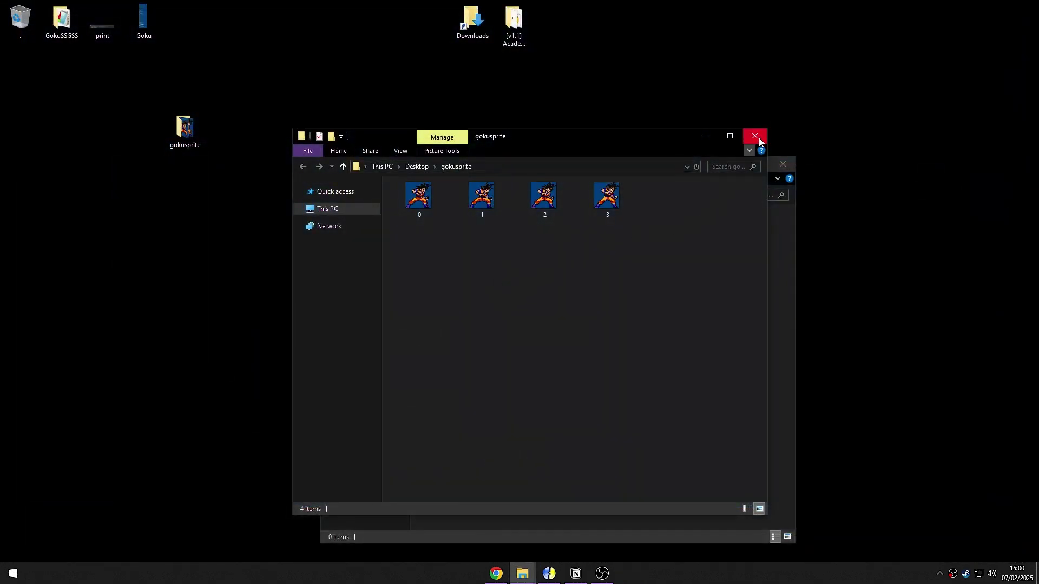
{"action": "left_click", "coordinate": [759, 137]}
{"action": "left_click", "coordinate": [782, 164]}
Step: Compress the gokusprite folder into gokusprite.rar and arrange both icons side by side on the desktop
{"action": "right_click", "coordinate": [362, 162]}
{"action": "left_click", "coordinate": [409, 196]}
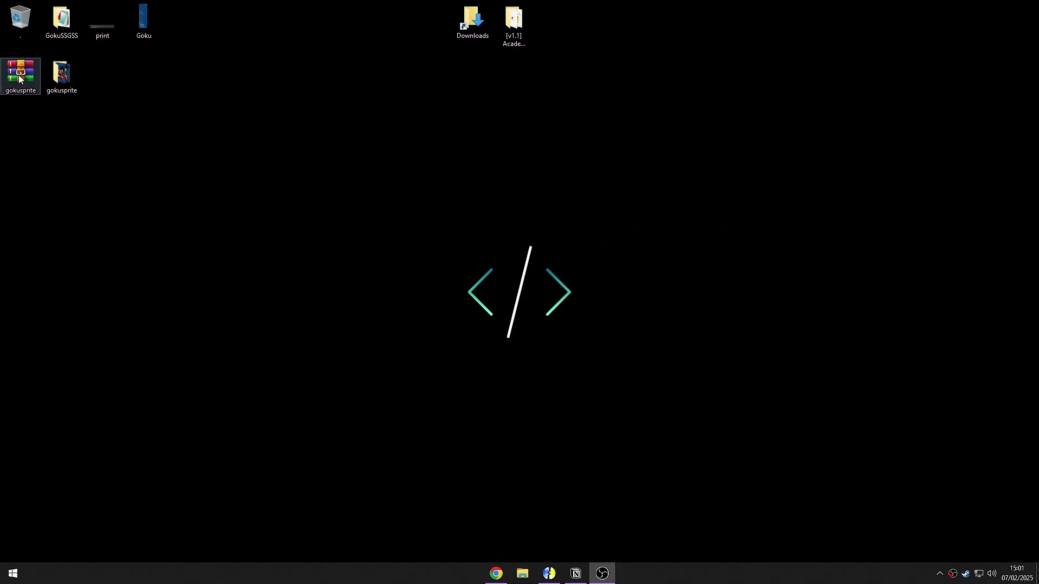
{"action": "left_click_drag", "start_coordinate": [19, 81], "coordinate": [21, 131]}
{"action": "left_click_drag", "start_coordinate": [61, 76], "coordinate": [26, 86]}
{"action": "left_click_drag", "start_coordinate": [20, 127], "coordinate": [22, 75]}
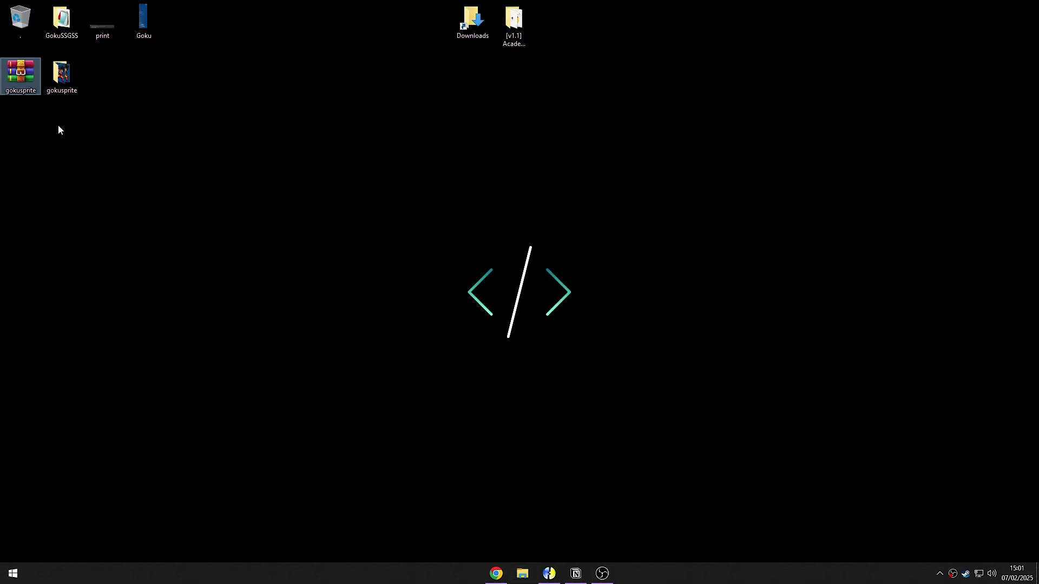
Step: Review the archive and compression commands offered for gokusprite.rar and the gokusprite folder
{"action": "left_click", "coordinate": [72, 72]}
{"action": "right_click", "coordinate": [24, 71]}
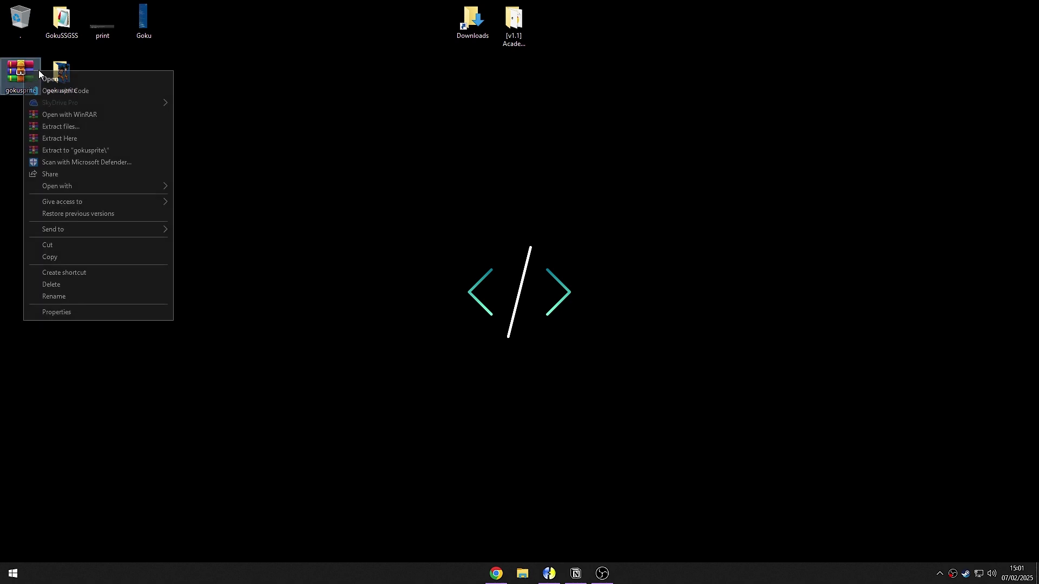
{"action": "left_click", "coordinate": [59, 75]}
{"action": "right_click", "coordinate": [55, 76]}
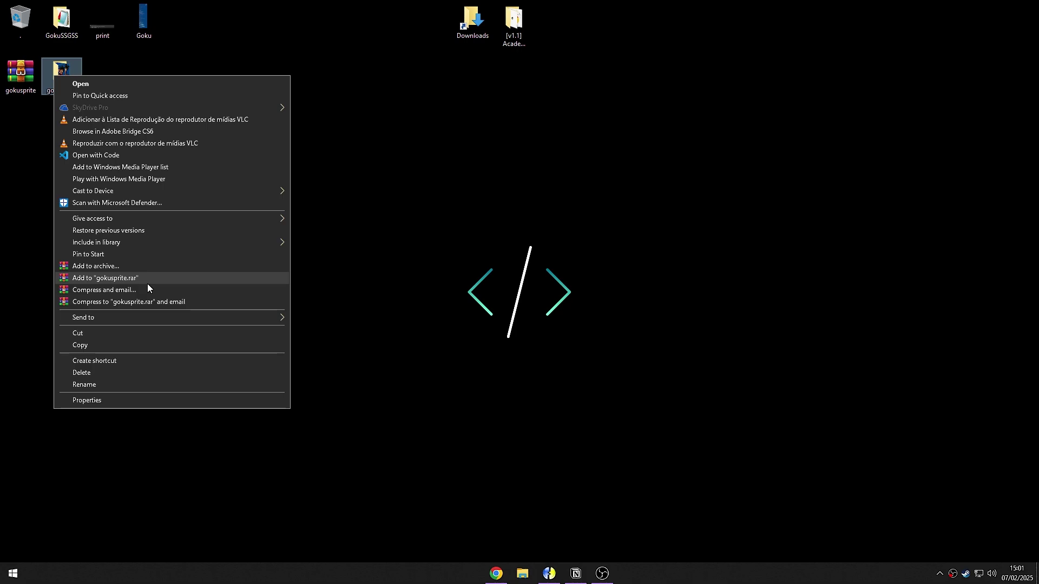
{"action": "left_click", "coordinate": [457, 56]}
{"action": "left_click", "coordinate": [68, 68]}
{"action": "key", "text": "ctrl+v"}
{"action": "left_click", "coordinate": [87, 199]}
{"action": "left_click", "coordinate": [34, 122]}
{"action": "key", "text": "shift+Delete"}
Step: Switch to Fighter Factory, view the exported 0.bmp from the gokusprite folder, and close the image
{"action": "left_click", "coordinate": [548, 573]}
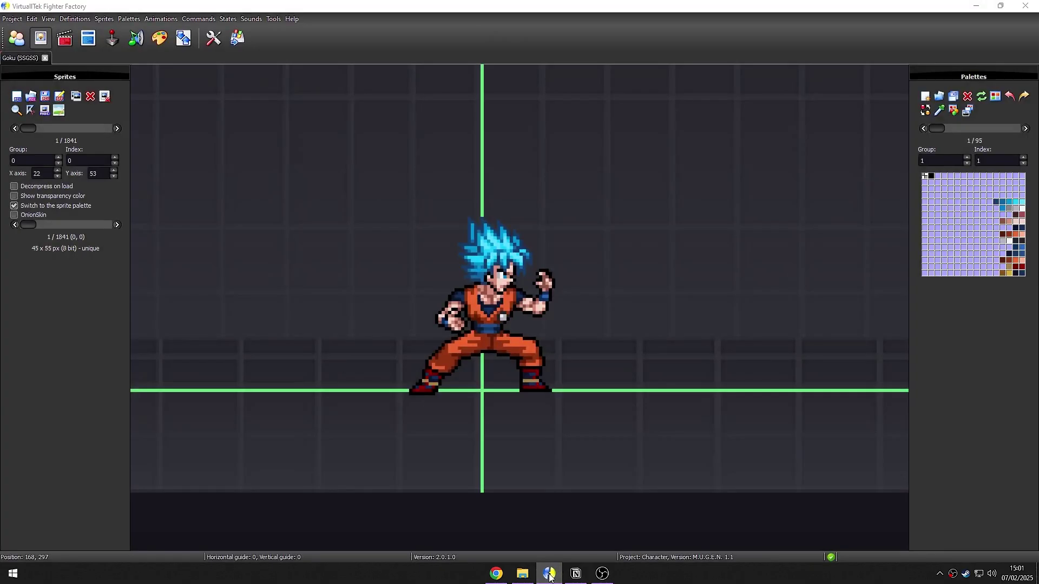
{"action": "left_click", "coordinate": [548, 574]}
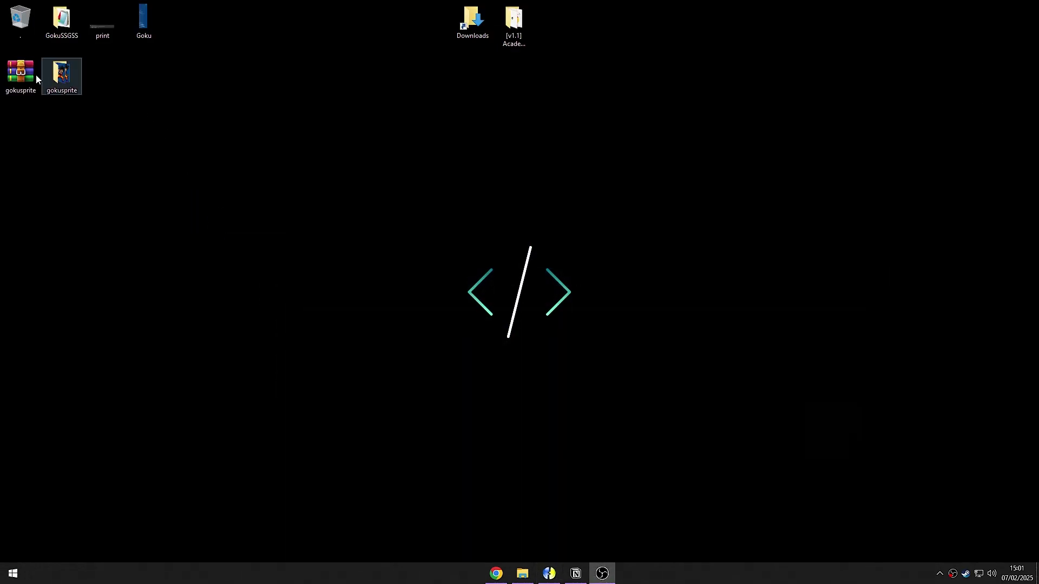
{"action": "left_click", "coordinate": [548, 573]}
{"action": "left_click", "coordinate": [522, 573]}
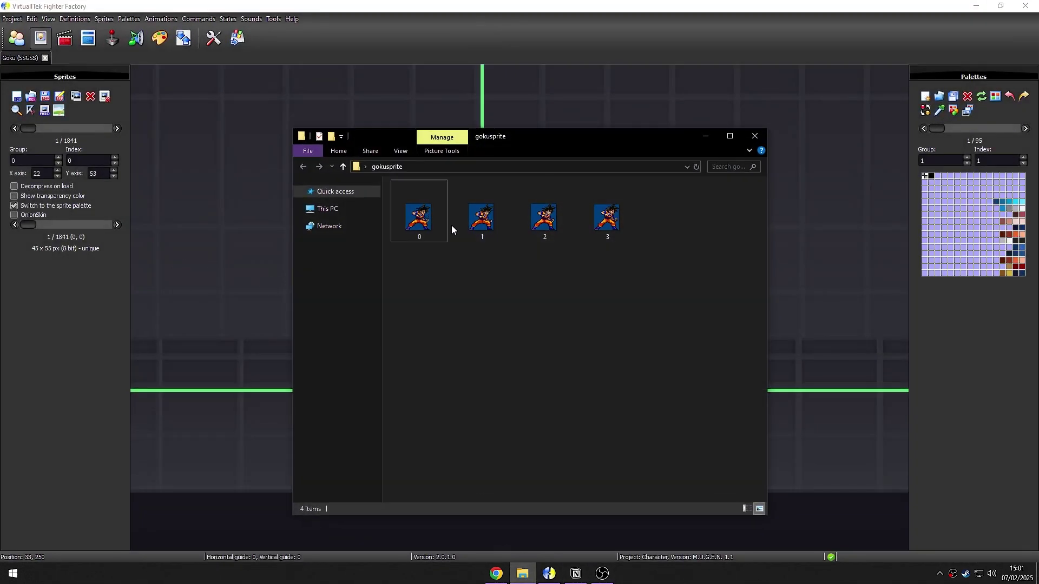
{"action": "double_click", "coordinate": [433, 210]}
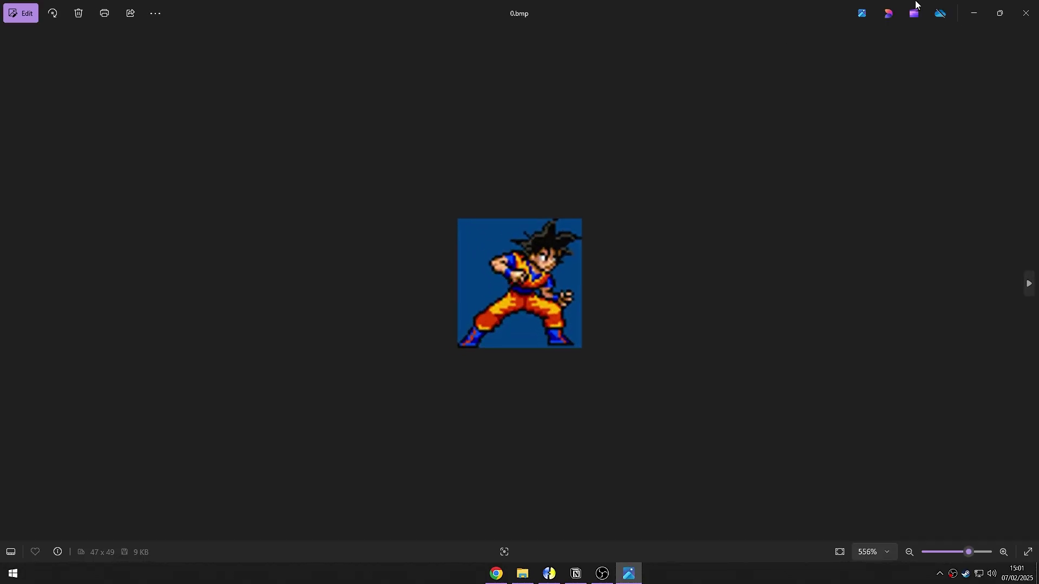
{"action": "left_click", "coordinate": [1026, 13]}
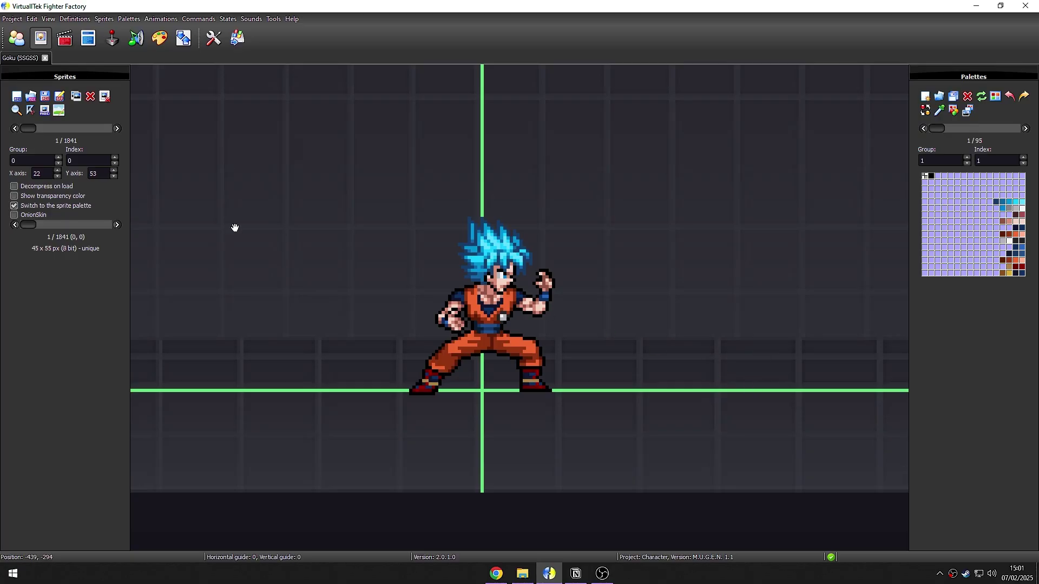
Step: Replace the image of sprite 0, 0 with image 0 from the desktop's gokusprite folder and reposition its axis to X 21, Y 48
{"action": "left_click", "coordinate": [31, 100]}
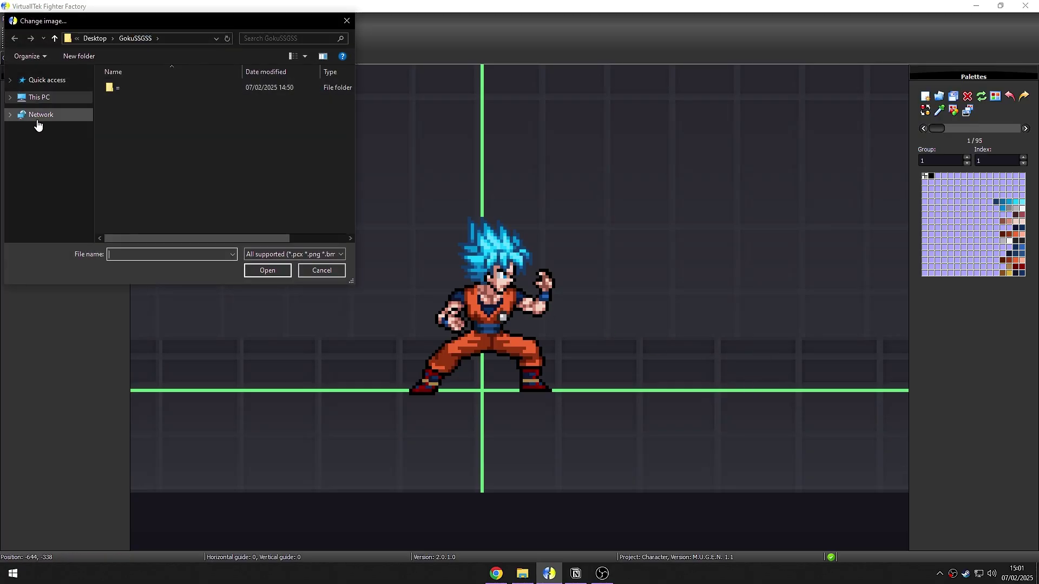
{"action": "left_click", "coordinate": [11, 98]}
{"action": "left_click", "coordinate": [44, 122]}
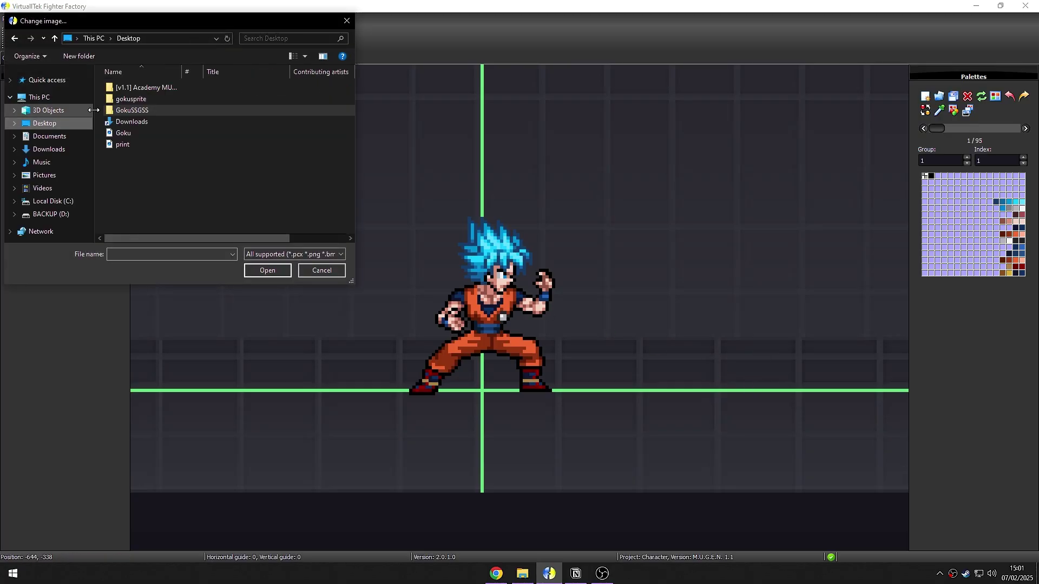
{"action": "double_click", "coordinate": [143, 109]}
{"action": "left_click", "coordinate": [135, 105]}
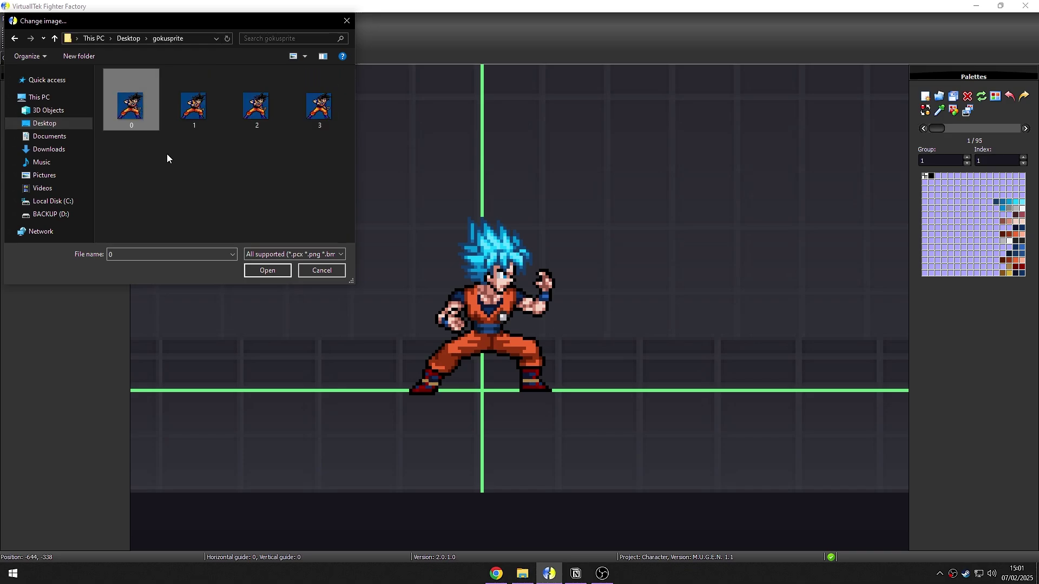
{"action": "left_click", "coordinate": [268, 270]}
{"action": "left_click", "coordinate": [545, 299]}
{"action": "key", "text": "Return"}
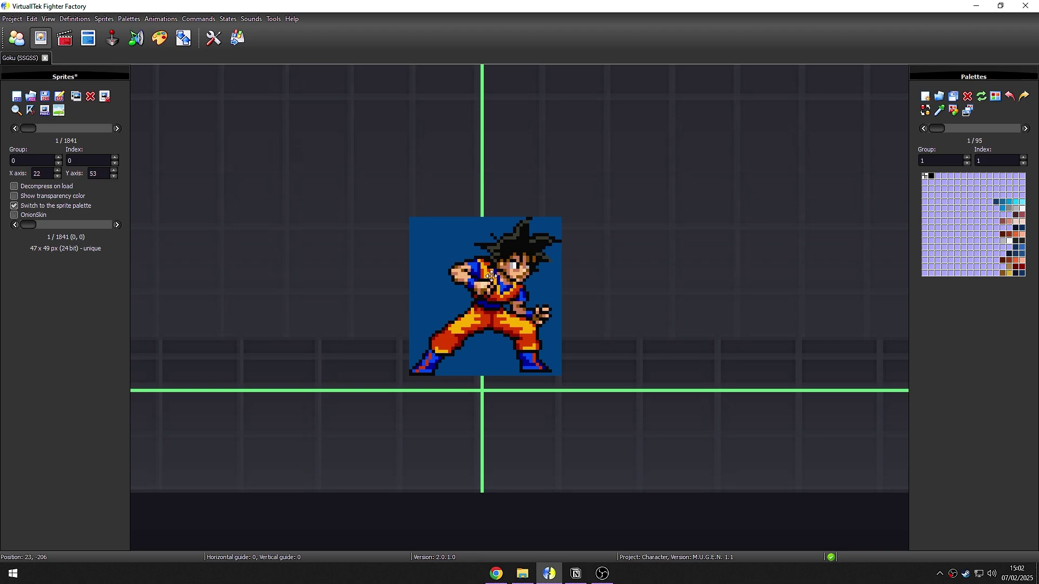
{"action": "left_click_drag", "start_coordinate": [482, 274], "coordinate": [469, 290]}
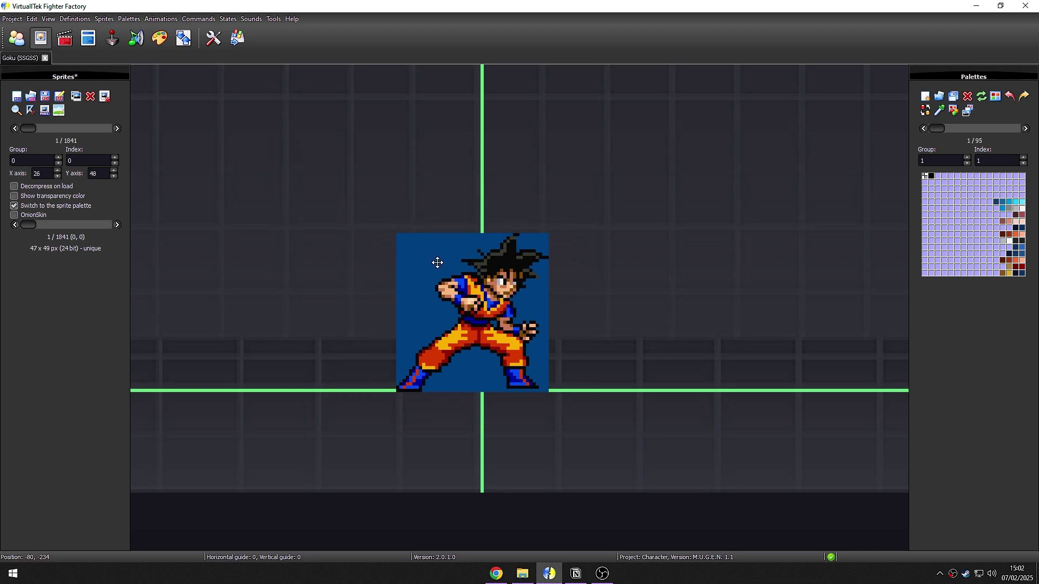
{"action": "left_click_drag", "start_coordinate": [477, 287], "coordinate": [490, 285]}
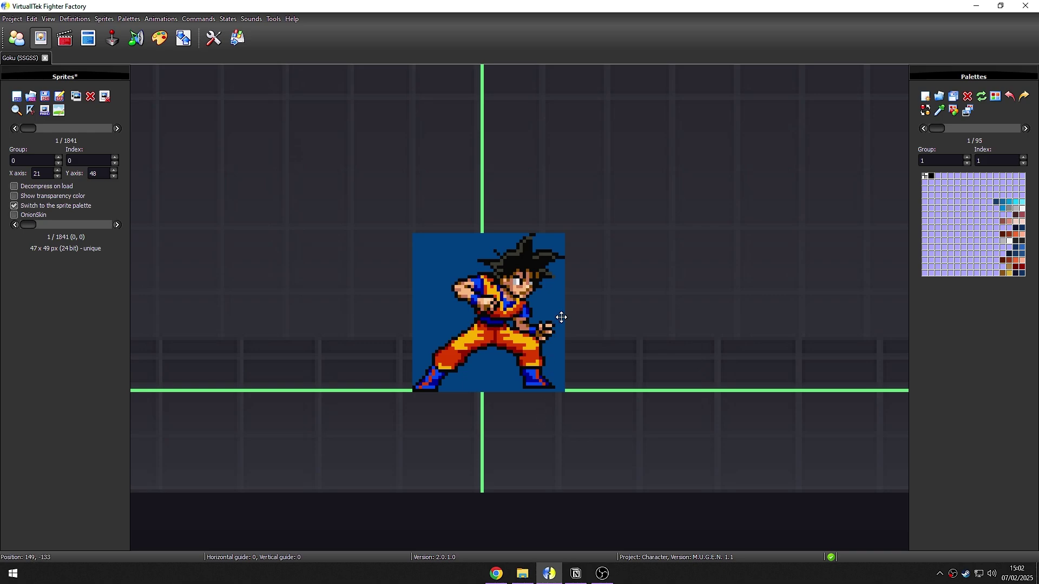
Step: Inspect sprite 0, 0 in the maximized image editor, sample the red of the trousers, and close the editor
{"action": "left_click", "coordinate": [117, 128]}
{"action": "scroll", "coordinate": [119, 127], "scroll_direction": "up", "scroll_amount": 1}
{"action": "left_click", "coordinate": [65, 38]}
{"action": "left_click", "coordinate": [40, 38]}
{"action": "left_click", "coordinate": [59, 110]}
{"action": "scroll", "coordinate": [445, 253], "scroll_direction": "up", "scroll_amount": 5}
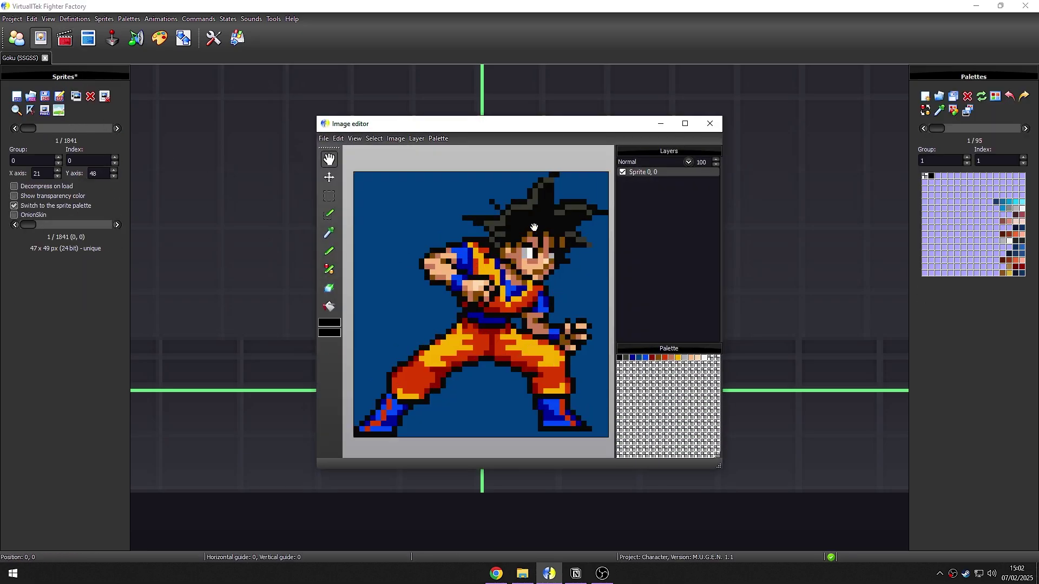
{"action": "scroll", "coordinate": [443, 244], "scroll_direction": "right", "scroll_amount": 1}
{"action": "scroll", "coordinate": [443, 244], "scroll_direction": "down", "scroll_amount": 2}
{"action": "left_click", "coordinate": [684, 123]}
{"action": "left_click", "coordinate": [11, 114]}
{"action": "left_click", "coordinate": [412, 368]}
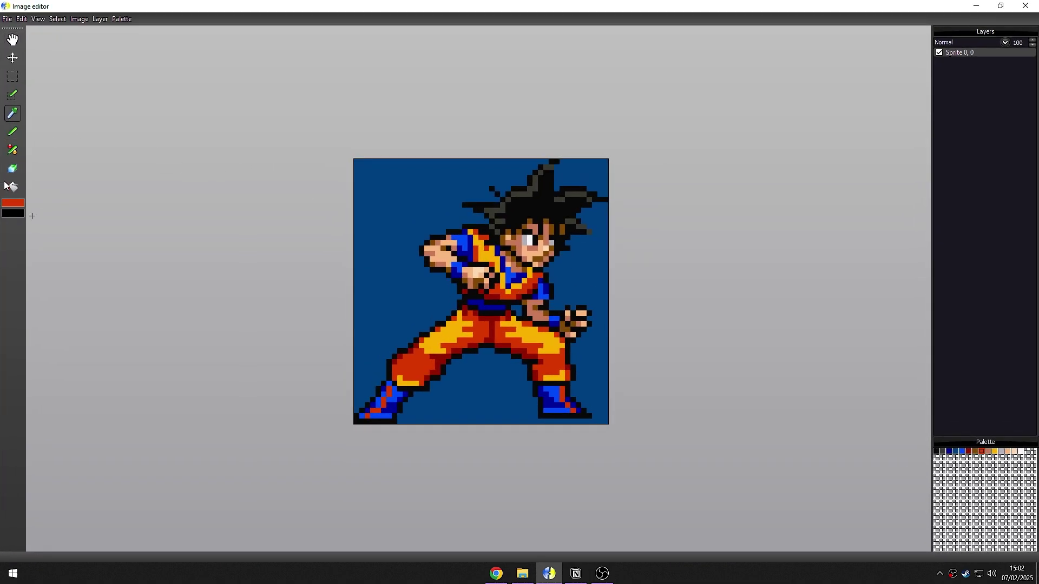
{"action": "left_click", "coordinate": [1025, 6]}
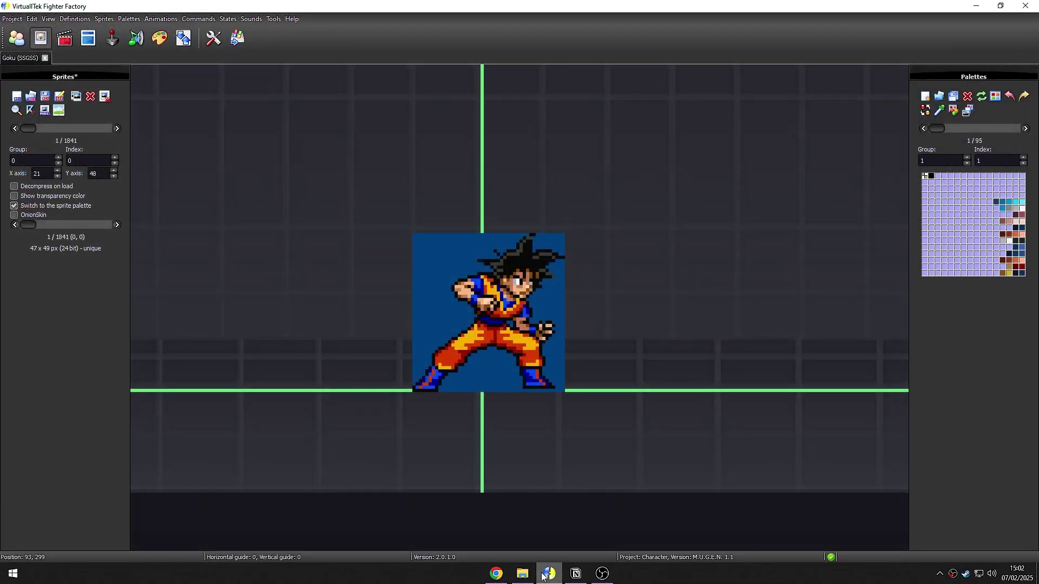
Step: Review the four exported frames in the gokusprite folder window and return to Fighter Factory
{"action": "left_click", "coordinate": [523, 574]}
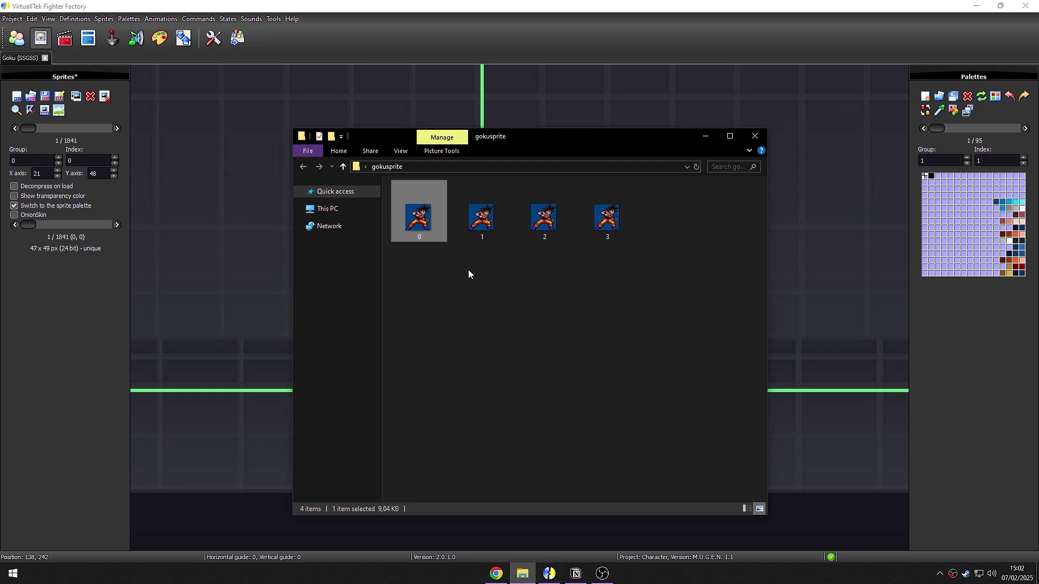
{"action": "left_click_drag", "start_coordinate": [656, 245], "coordinate": [417, 195]}
{"action": "left_click", "coordinate": [449, 294]}
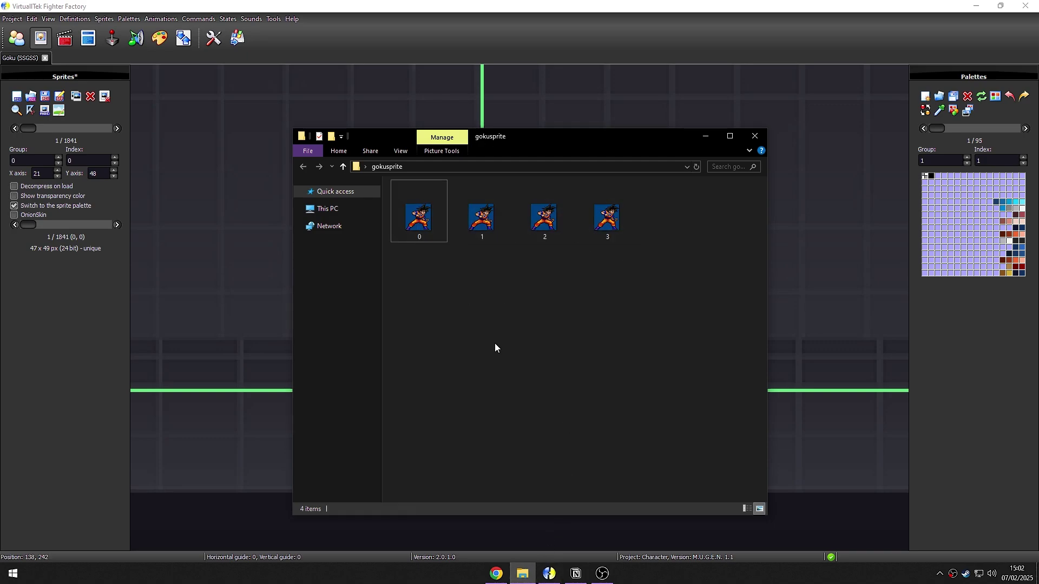
{"action": "left_click", "coordinate": [186, 274]}
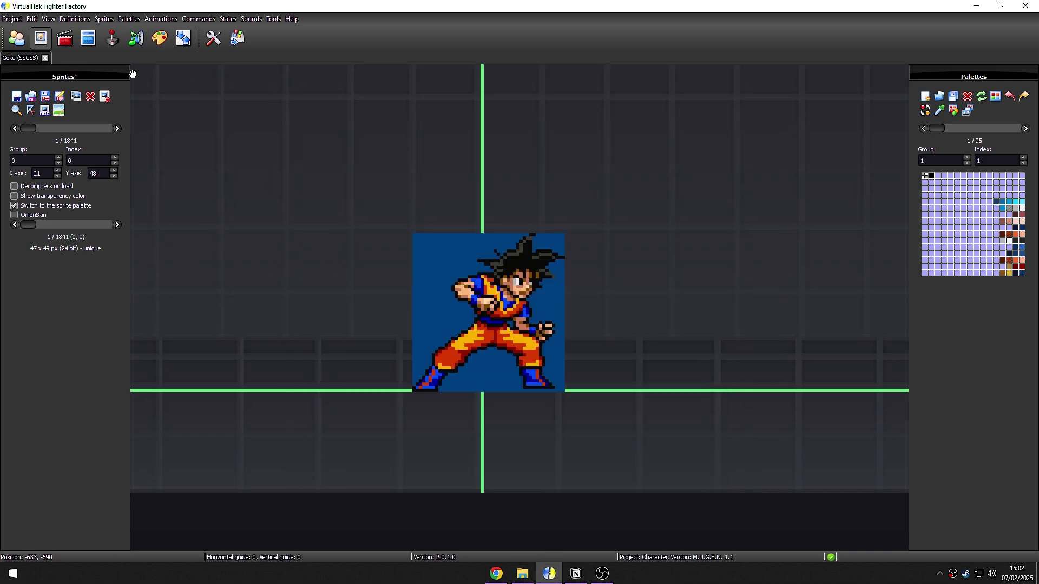
Step: Discard the image replacement in the Goku (SSGSS) project and create a new empty project
{"action": "left_click", "coordinate": [45, 58]}
{"action": "key", "text": "Return"}
{"action": "left_click", "coordinate": [12, 19]}
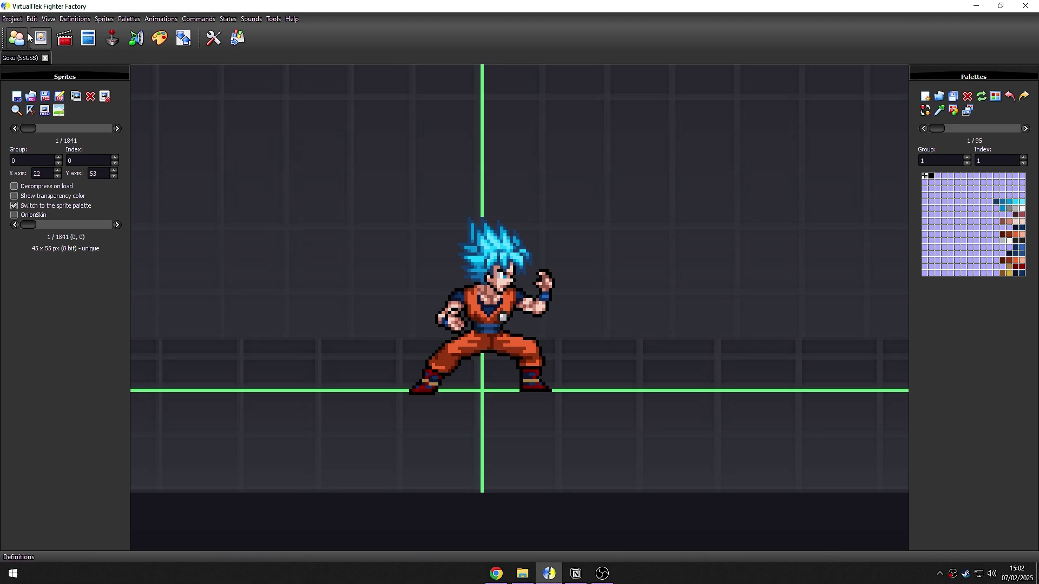
{"action": "left_click", "coordinate": [12, 19]}
{"action": "left_click", "coordinate": [22, 31]}
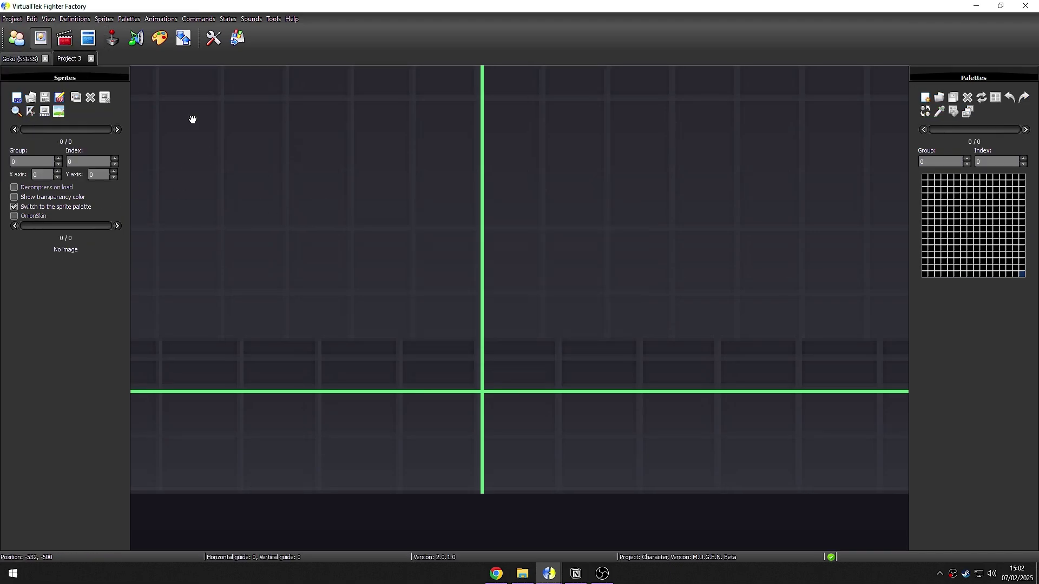
Step: Load image 0 from gokusprite as the character in the Advanced palette editor, enlarging the window and the image view
{"action": "left_click", "coordinate": [159, 39]}
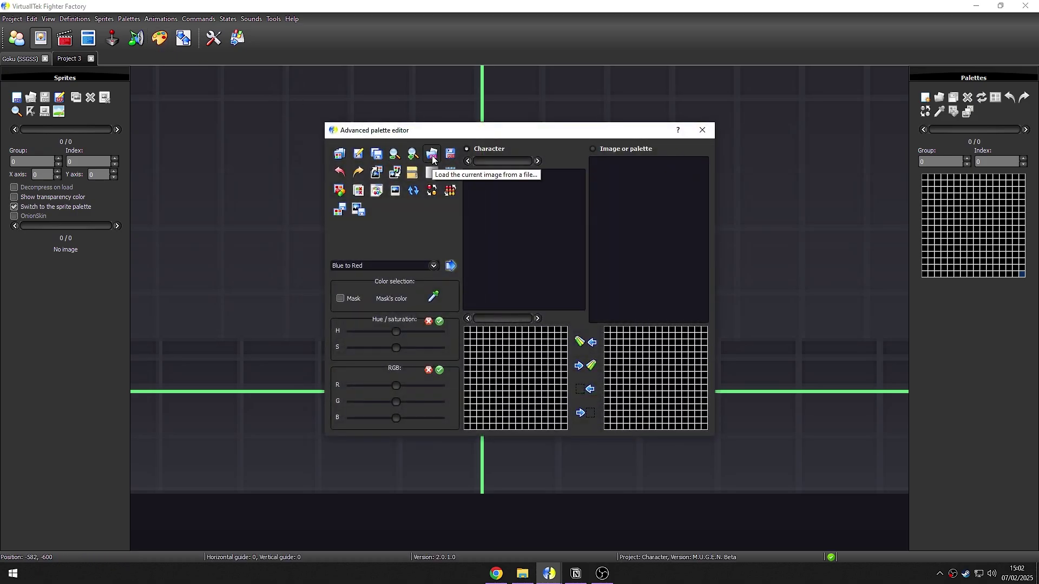
{"action": "left_click", "coordinate": [431, 155]}
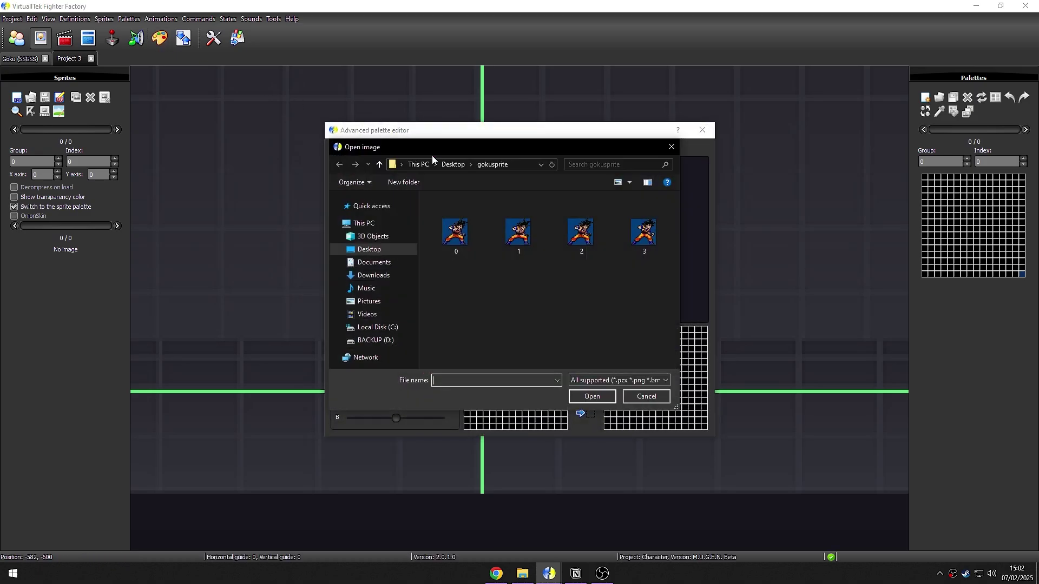
{"action": "double_click", "coordinate": [442, 233]}
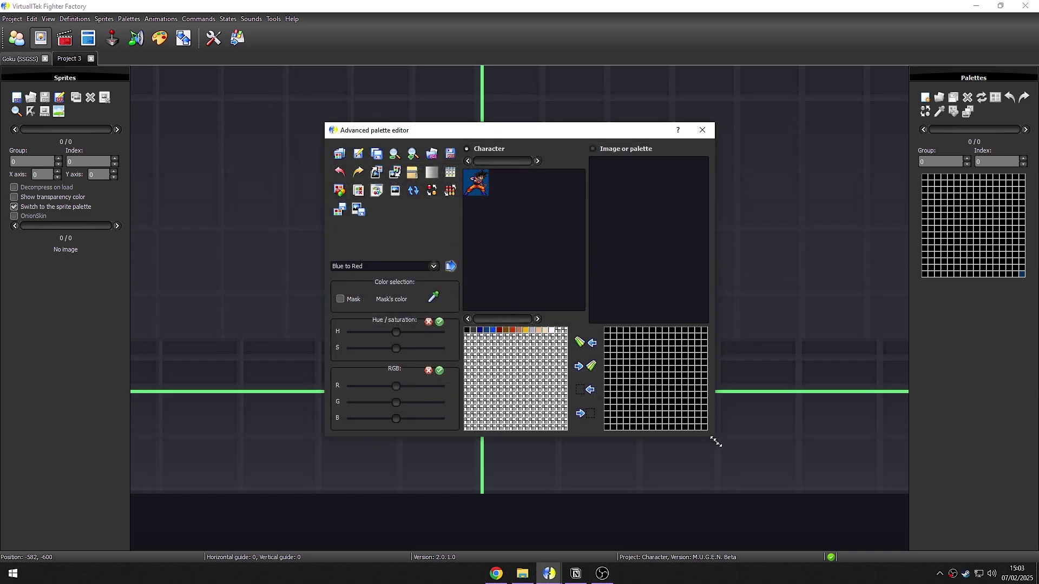
{"action": "left_click_drag", "start_coordinate": [715, 436], "coordinate": [842, 454]}
{"action": "left_click", "coordinate": [412, 154]}
{"action": "double_click", "coordinate": [413, 155]}
{"action": "left_click_drag", "start_coordinate": [478, 131], "coordinate": [339, 92]}
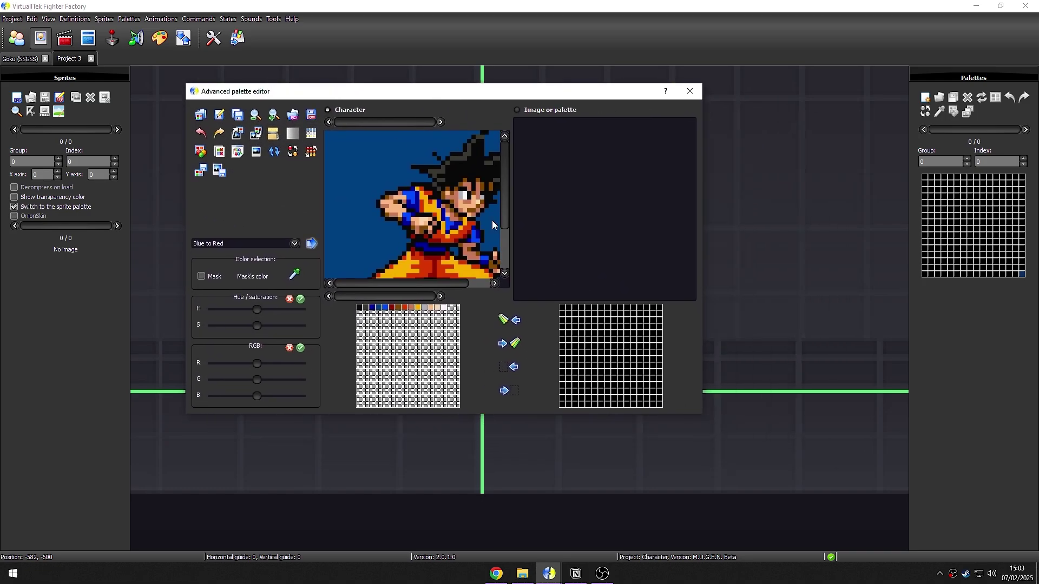
{"action": "left_click_drag", "start_coordinate": [702, 420], "coordinate": [814, 483]}
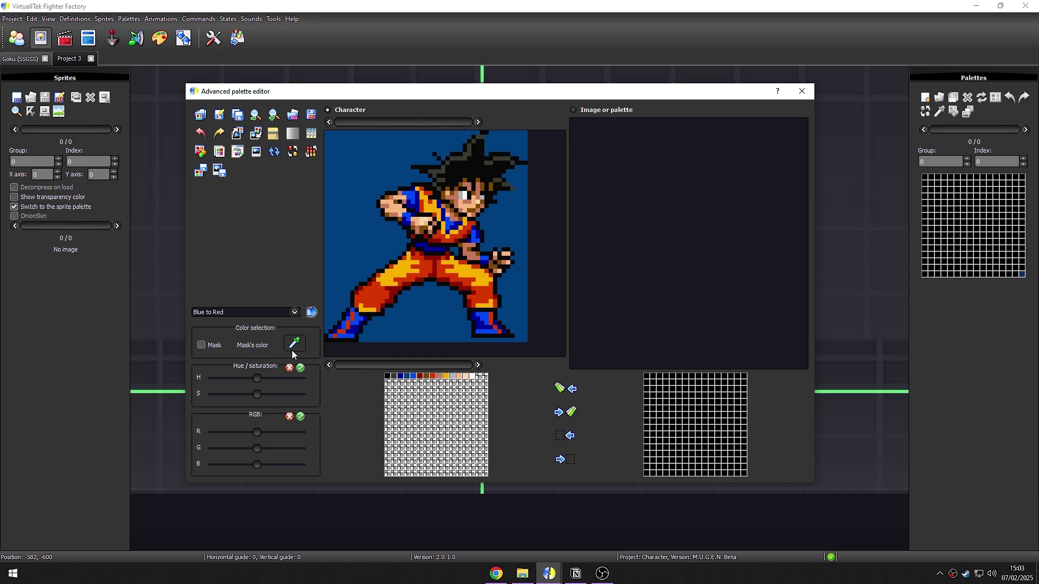
Step: Swap the black in the first palette slot with the background blue
{"action": "left_click", "coordinate": [388, 379]}
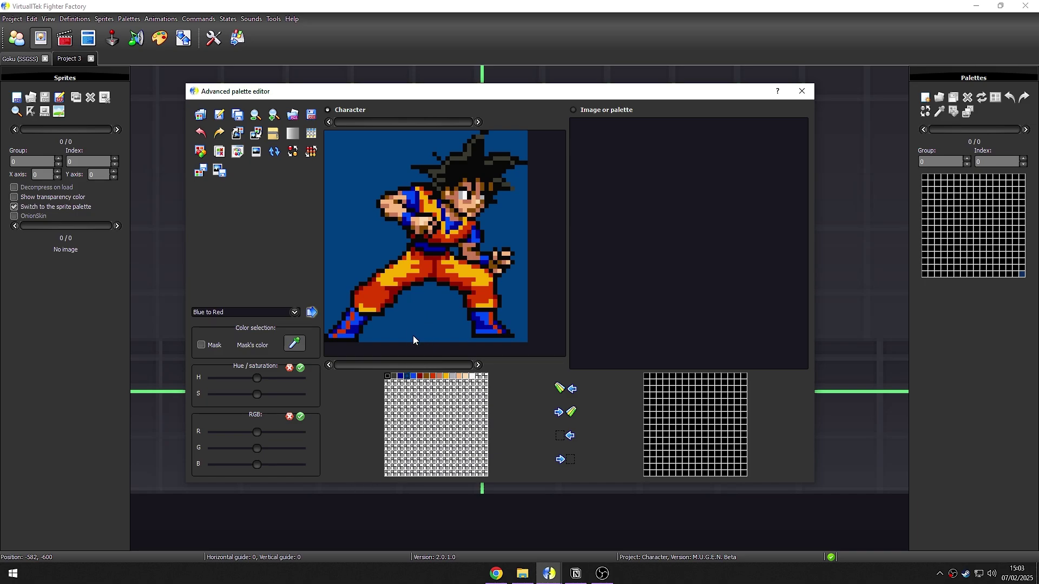
{"action": "left_click", "coordinate": [412, 377]}
{"action": "left_click", "coordinate": [297, 153]}
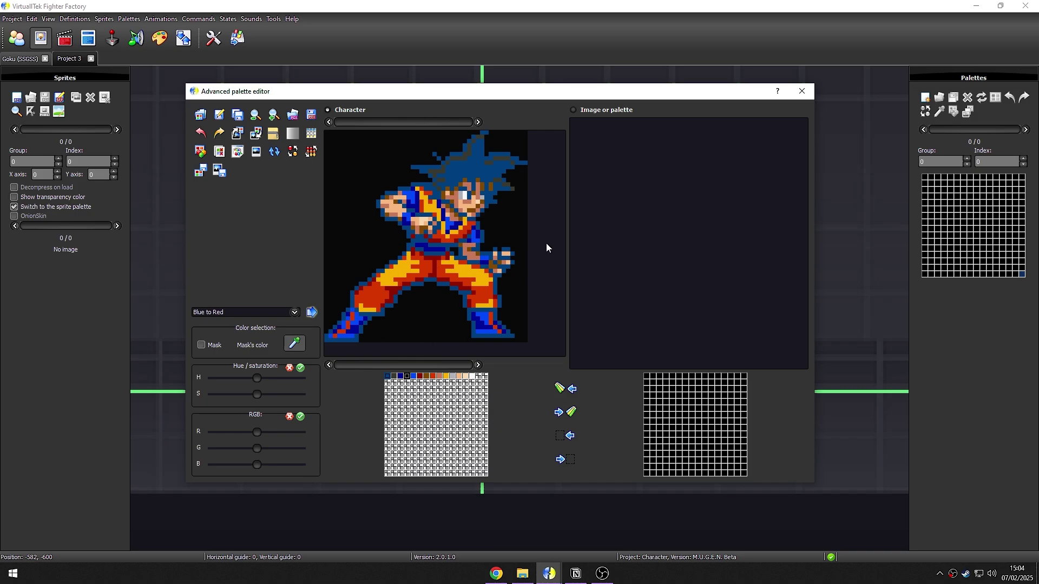
{"action": "left_click", "coordinate": [255, 115]}
{"action": "left_click", "coordinate": [273, 114]}
Step: Insert the current palette into images 0, 1, 2 and 3 of the gokusprite folder
{"action": "left_click", "coordinate": [256, 134]}
{"action": "left_click", "coordinate": [316, 200]}
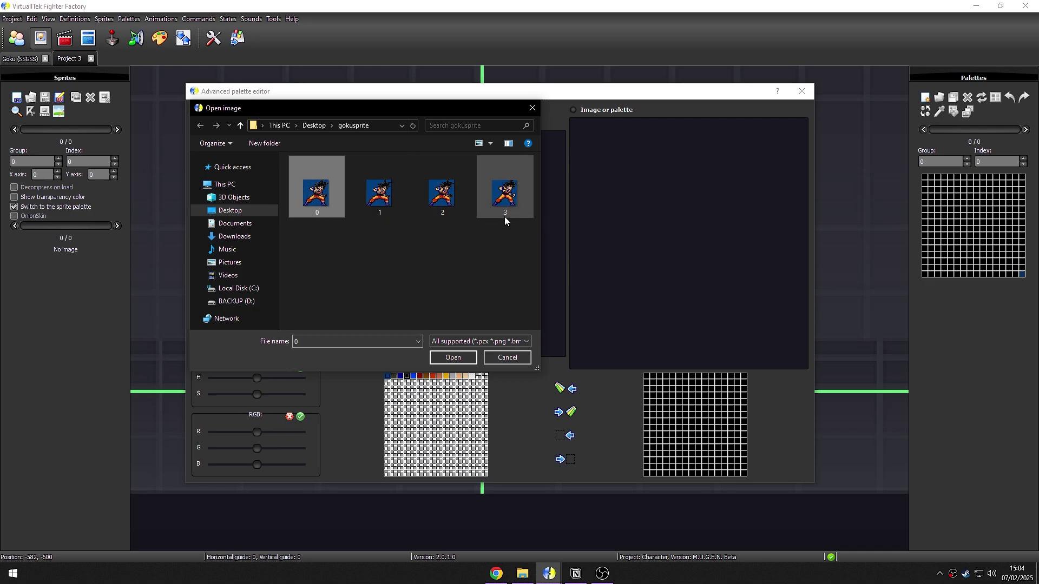
{"action": "key", "text": "ctrl+a"}
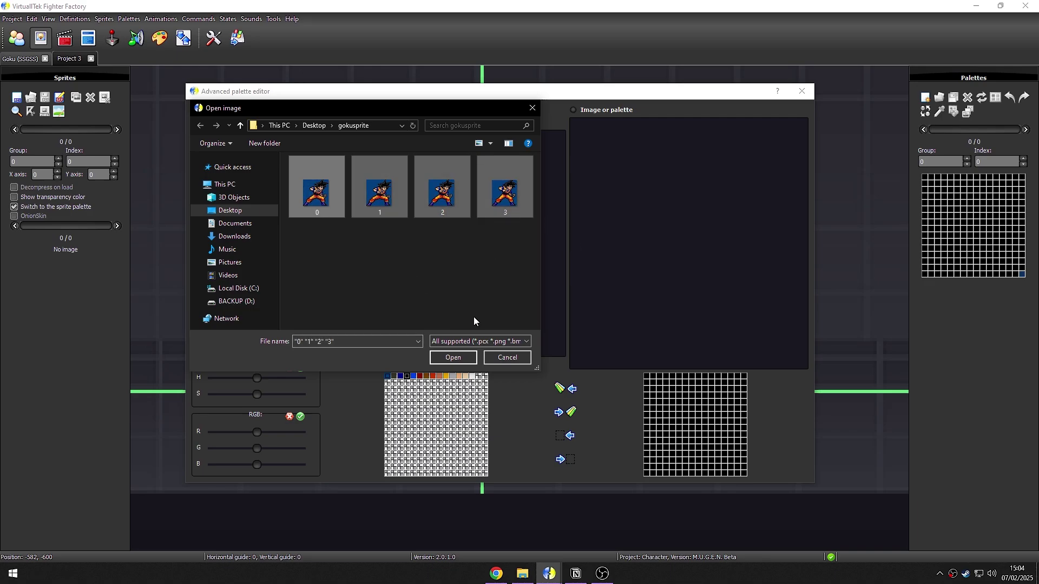
{"action": "left_click", "coordinate": [459, 359]}
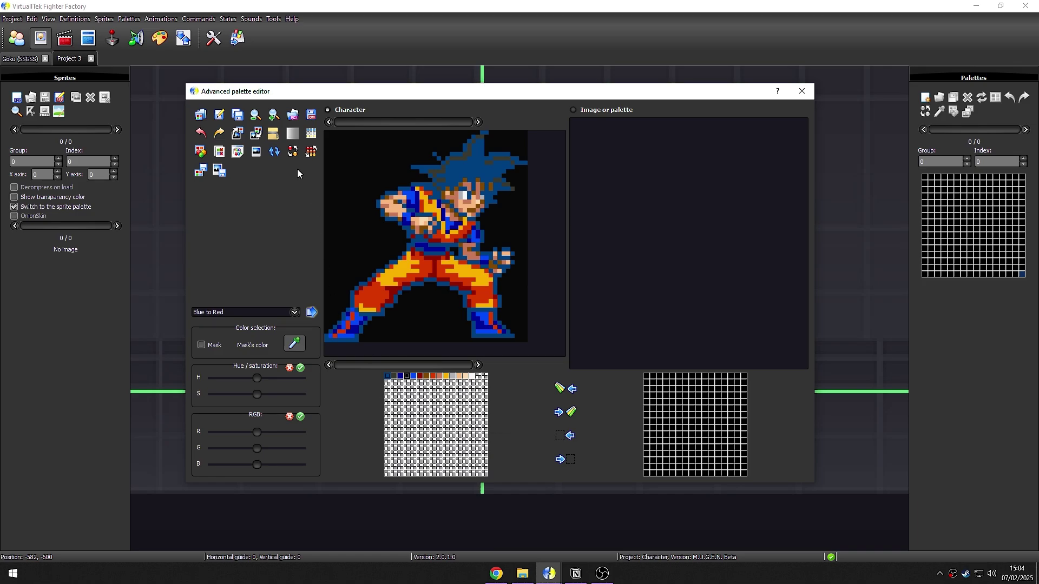
{"action": "left_click", "coordinate": [256, 135]}
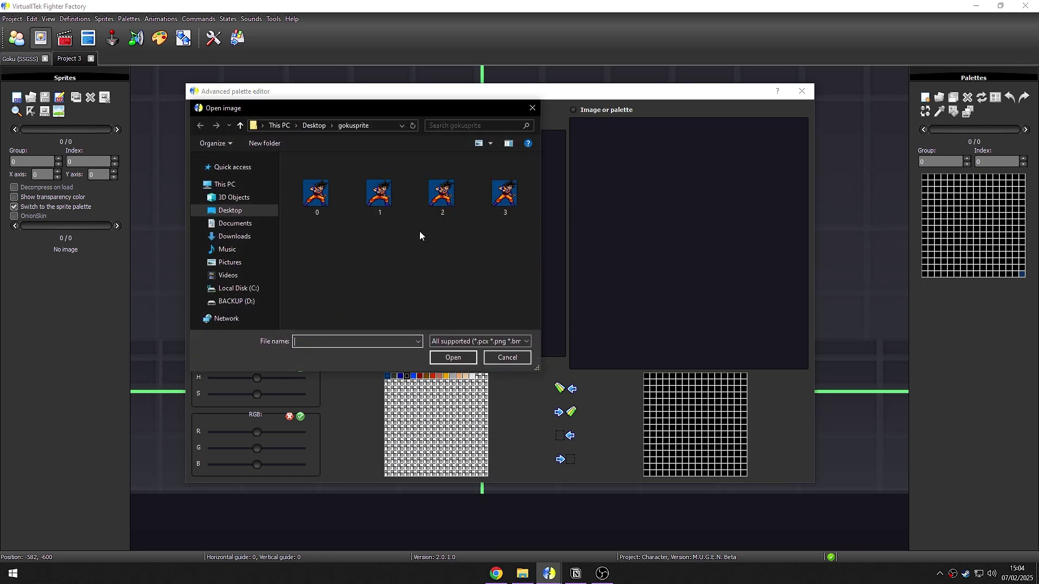
{"action": "left_click_drag", "start_coordinate": [385, 108], "coordinate": [433, 123]}
{"action": "left_click", "coordinate": [577, 123]}
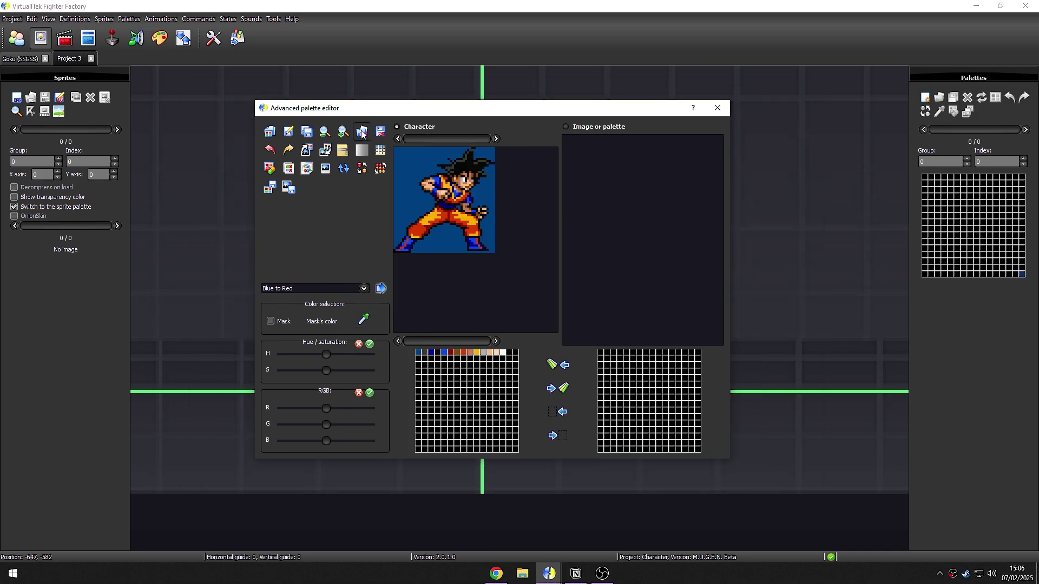
Step: Load image 6, the energy blast frame, as the character image and widen the palette editor window
{"action": "left_click", "coordinate": [326, 151]}
{"action": "left_click", "coordinate": [388, 274]}
{"action": "double_click", "coordinate": [390, 279]}
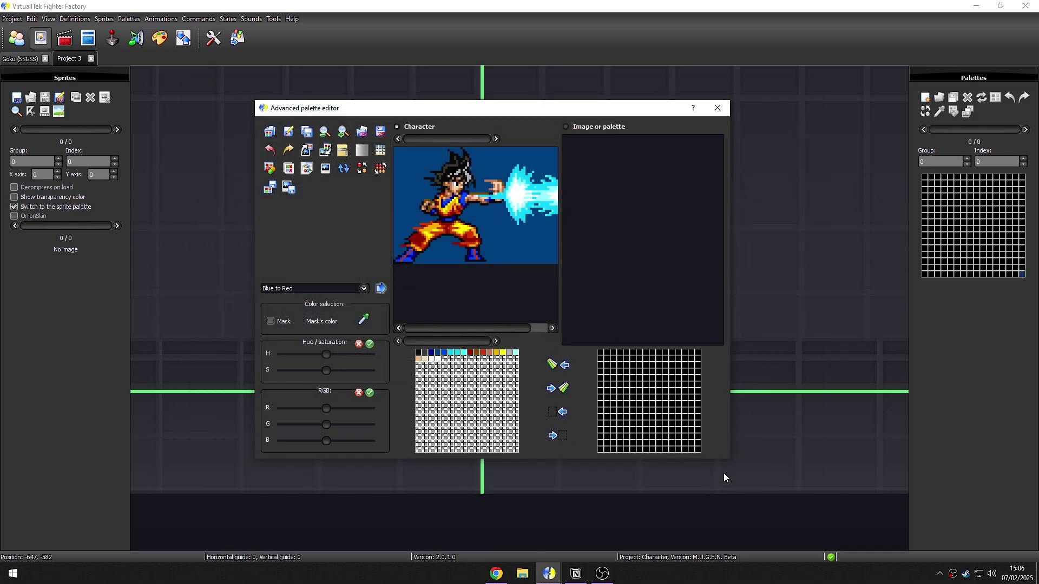
{"action": "left_click_drag", "start_coordinate": [723, 472], "coordinate": [894, 470]}
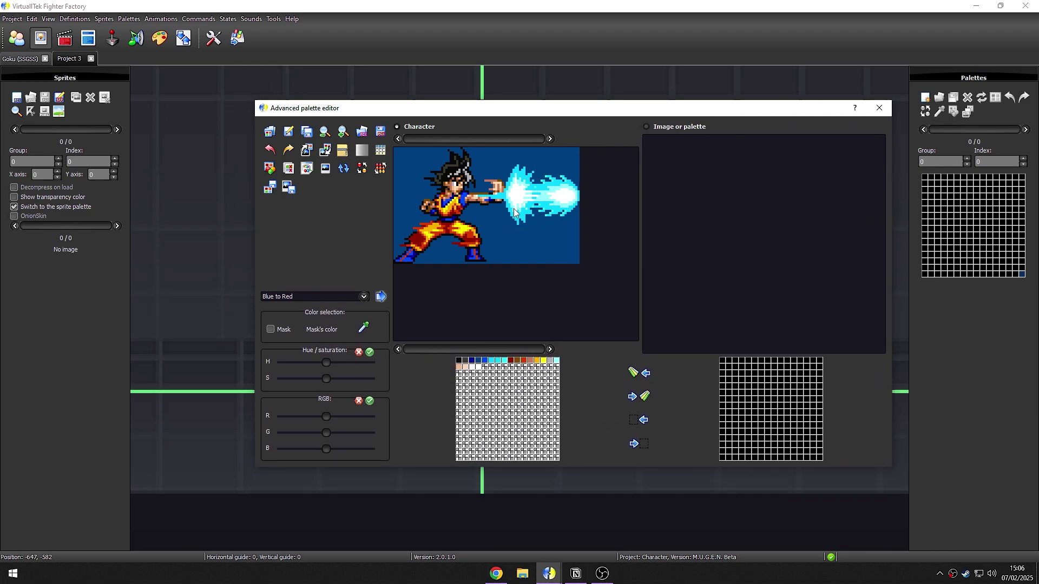
Step: Make the Image or palette side active and load image 0 from gokusprite into it as the reference palette
{"action": "left_click", "coordinate": [646, 127]}
{"action": "left_click", "coordinate": [364, 328]}
{"action": "left_click", "coordinate": [361, 137]}
{"action": "double_click", "coordinate": [400, 207]}
{"action": "left_click", "coordinate": [593, 303]}
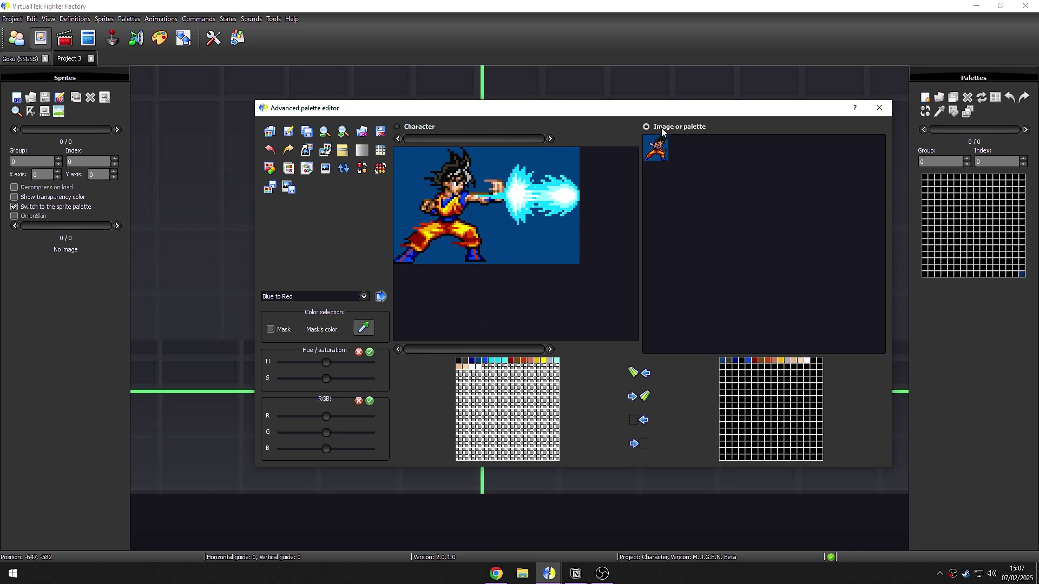
Step: Insert the reference palette of image 0 into image 6 of the gokusprite folder
{"action": "left_click", "coordinate": [325, 149]}
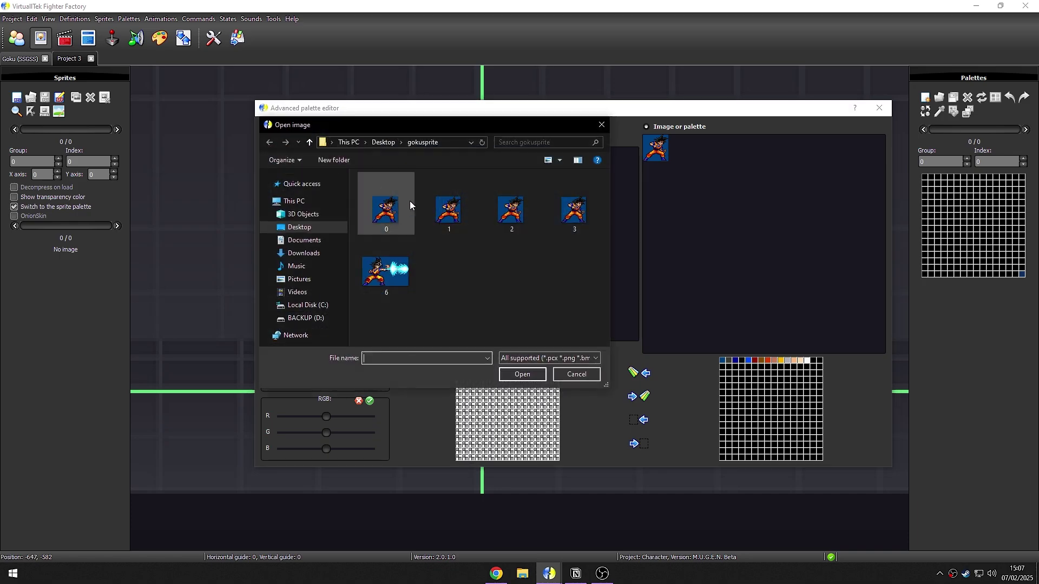
{"action": "left_click", "coordinate": [385, 270]}
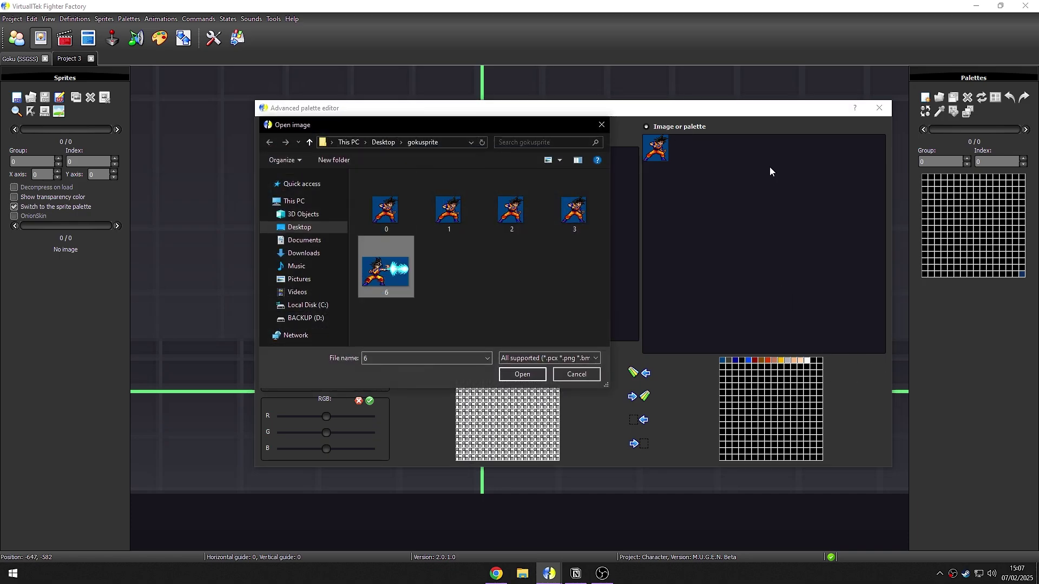
{"action": "key", "text": "Return"}
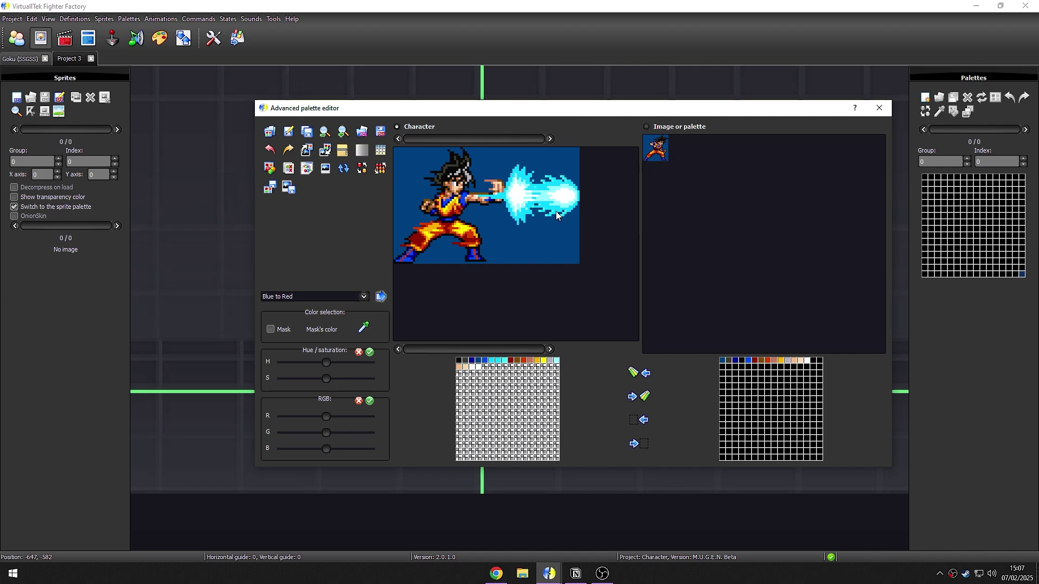
Step: Close the palette editor, add image 6 from gokusprite as sprite 0,0, and position it at axis X 21, Y 52
{"action": "key", "text": "Escape"}
{"action": "left_click", "coordinate": [17, 100]}
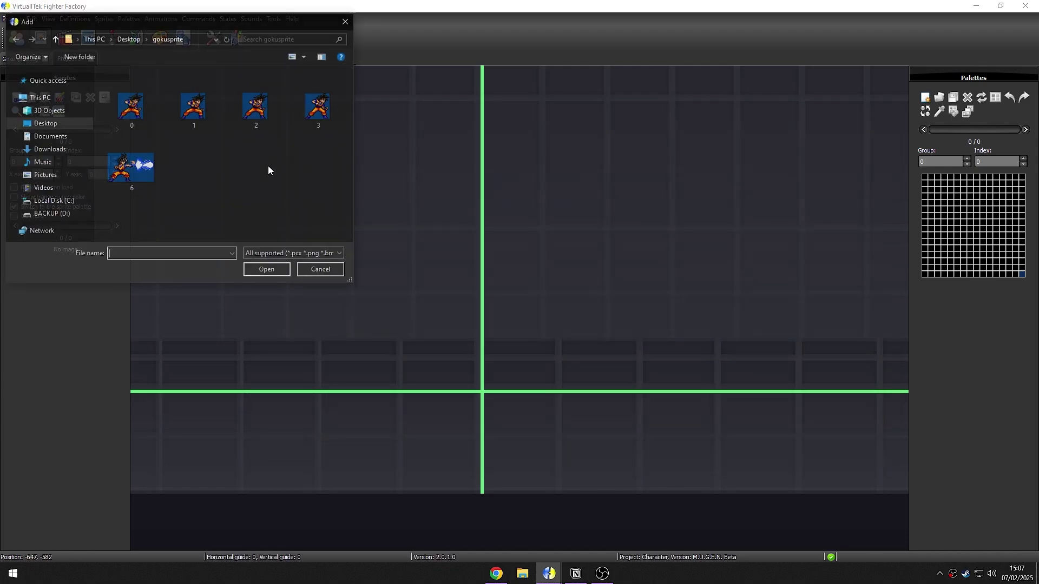
{"action": "left_click", "coordinate": [131, 163]}
{"action": "key", "text": "Return"}
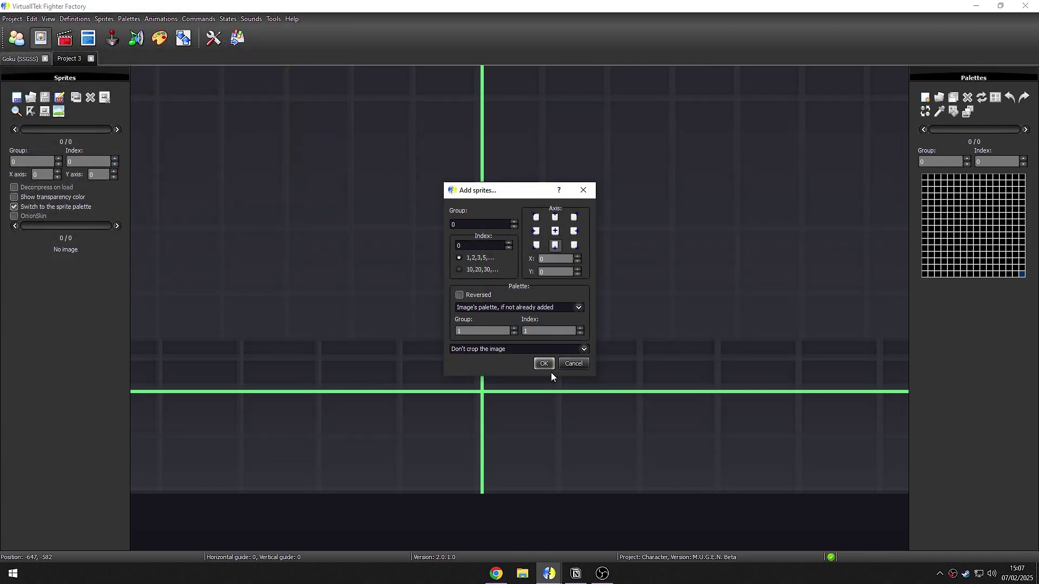
{"action": "left_click", "coordinate": [546, 365]}
{"action": "left_click_drag", "start_coordinate": [421, 305], "coordinate": [486, 313]}
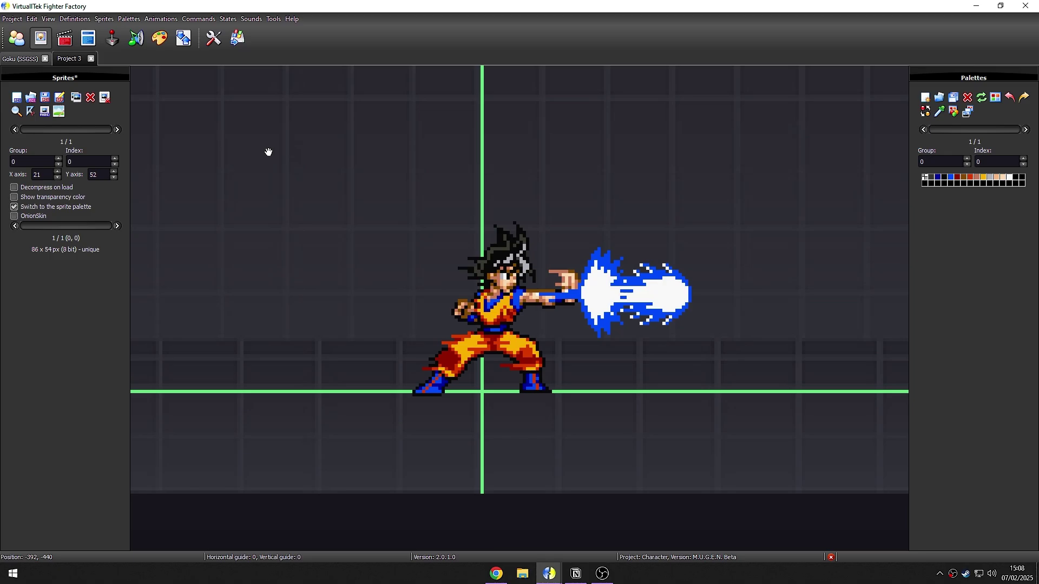
Step: In the Goku (SSGSS) project, replace the image of sprite 0,0 with image 0 from the gokusprite folder on the Desktop, cropping it
{"action": "left_click", "coordinate": [24, 58]}
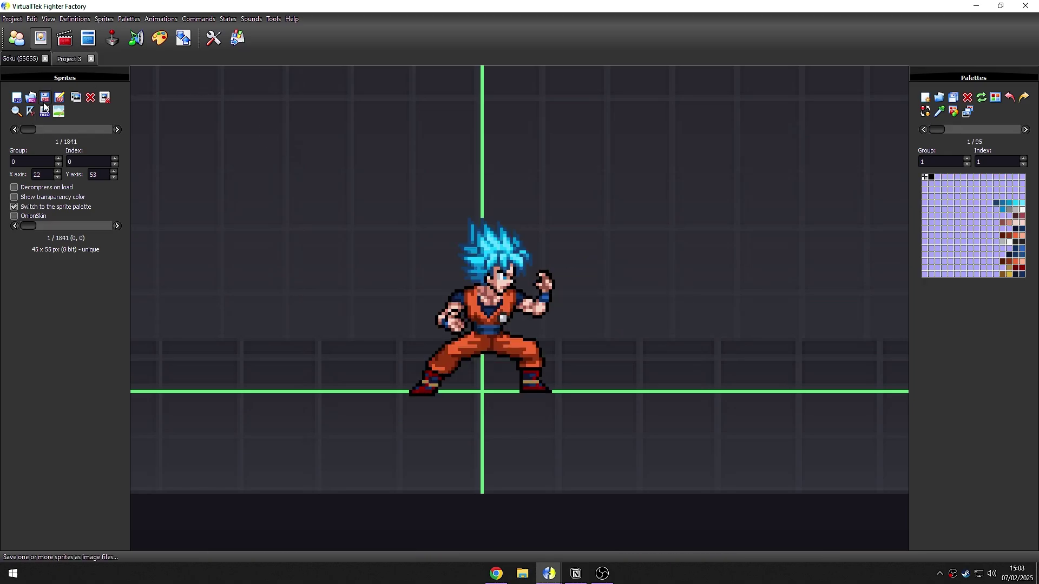
{"action": "left_click", "coordinate": [31, 98]}
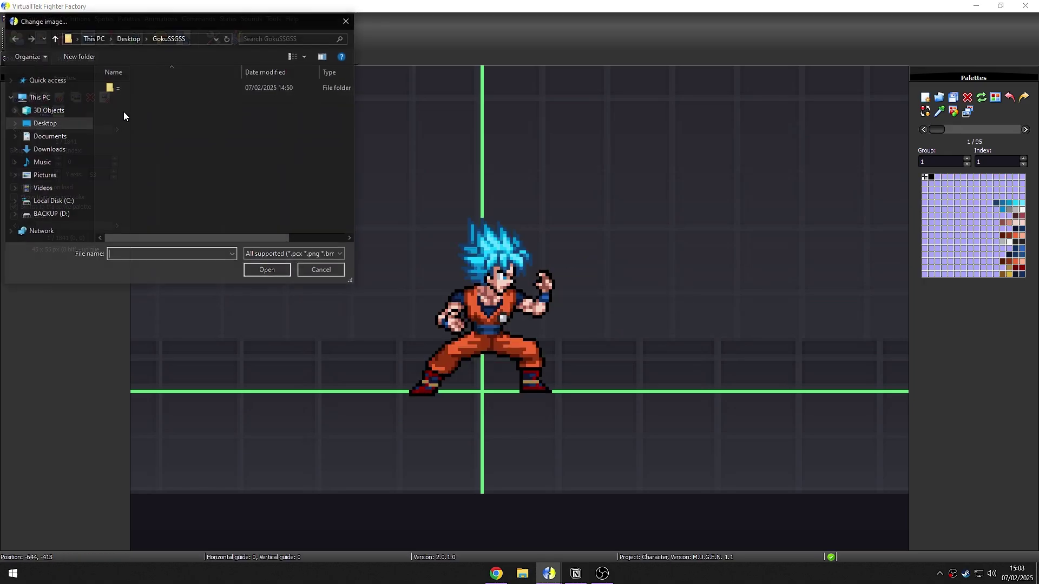
{"action": "left_click", "coordinate": [55, 126]}
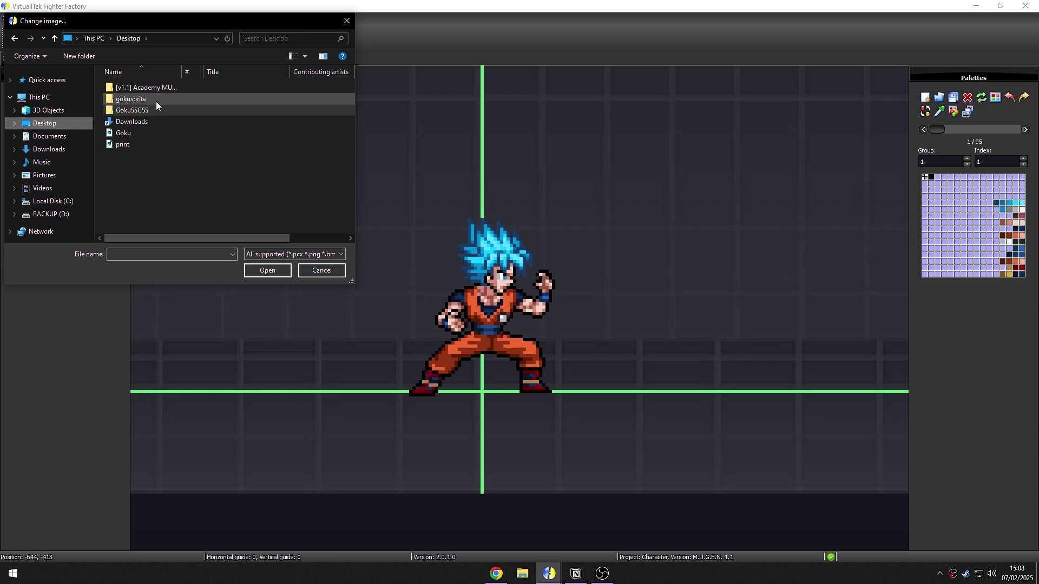
{"action": "double_click", "coordinate": [160, 96]}
{"action": "double_click", "coordinate": [140, 102]}
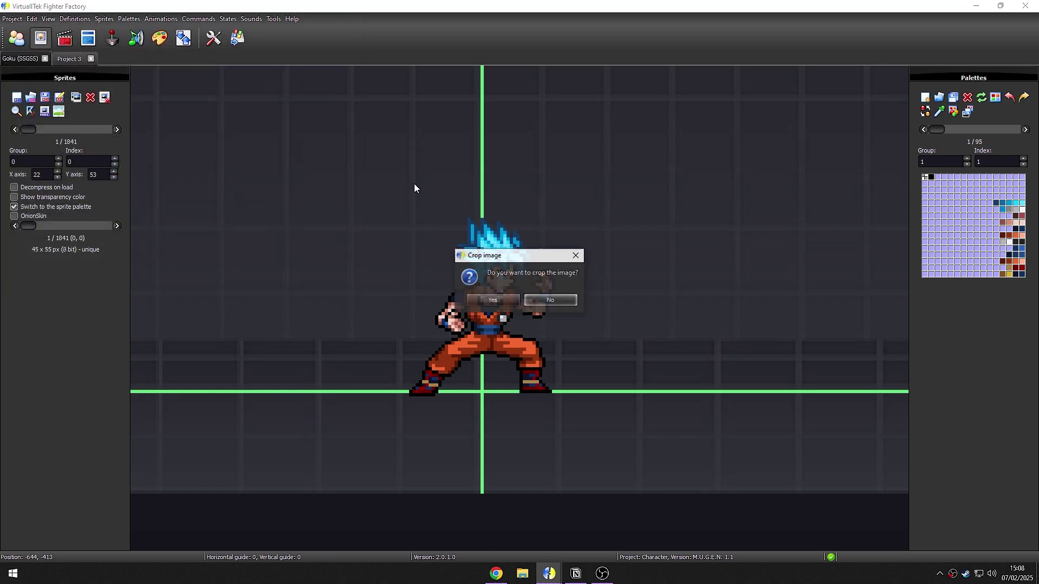
{"action": "left_click", "coordinate": [498, 298]}
{"action": "left_click", "coordinate": [538, 312]}
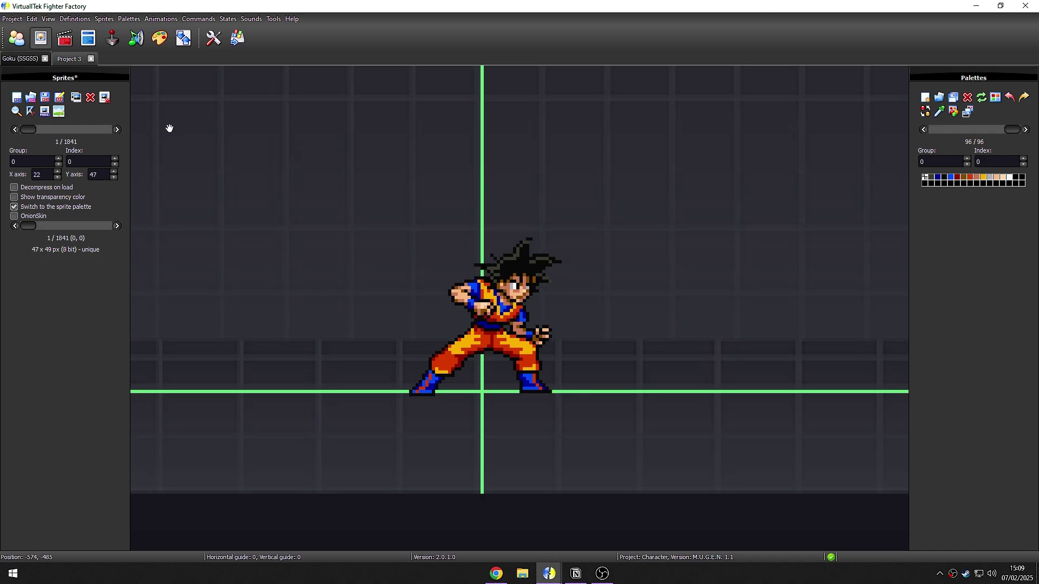
Step: Replace the image of sprite 0,1 with image 1 from gokusprite, cropping it, and nudge it down towards the ground line
{"action": "left_click", "coordinate": [117, 129]}
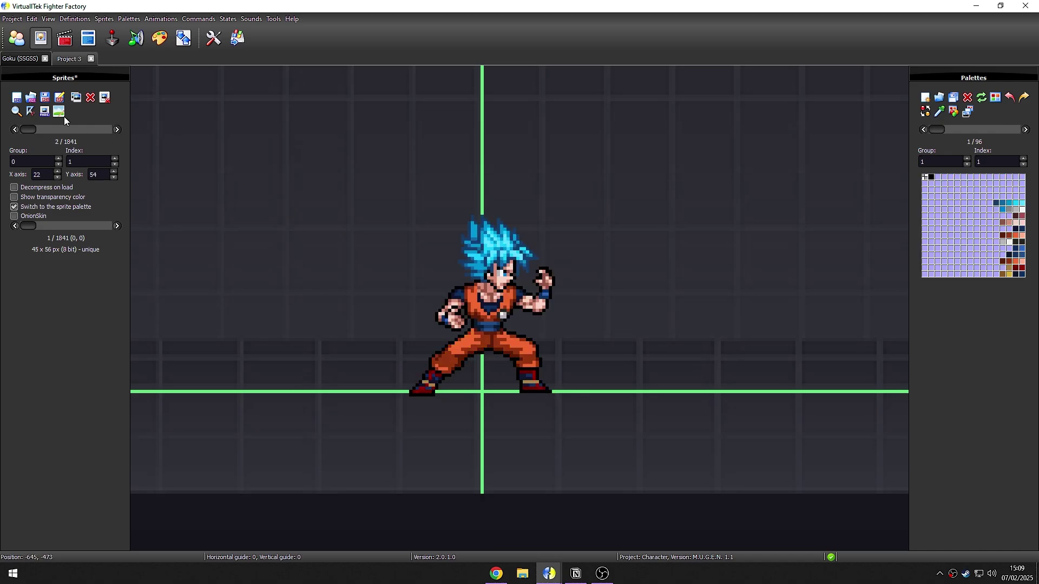
{"action": "left_click", "coordinate": [33, 98]}
{"action": "double_click", "coordinate": [202, 120]}
{"action": "left_click", "coordinate": [495, 301]}
{"action": "left_click", "coordinate": [537, 311]}
{"action": "key", "text": "Down"}
{"action": "key", "text": "Down"}
{"action": "key", "text": "Down"}
{"action": "key", "text": "Down"}
{"action": "key", "text": "Down"}
{"action": "key", "text": "Down"}
{"action": "key", "text": "Down"}
Step: Replace the image of sprite 0,2 with its matching gokusprite frame, cropping it
{"action": "left_click", "coordinate": [15, 129]}
{"action": "scroll", "coordinate": [22, 128], "scroll_direction": "down", "scroll_amount": 4}
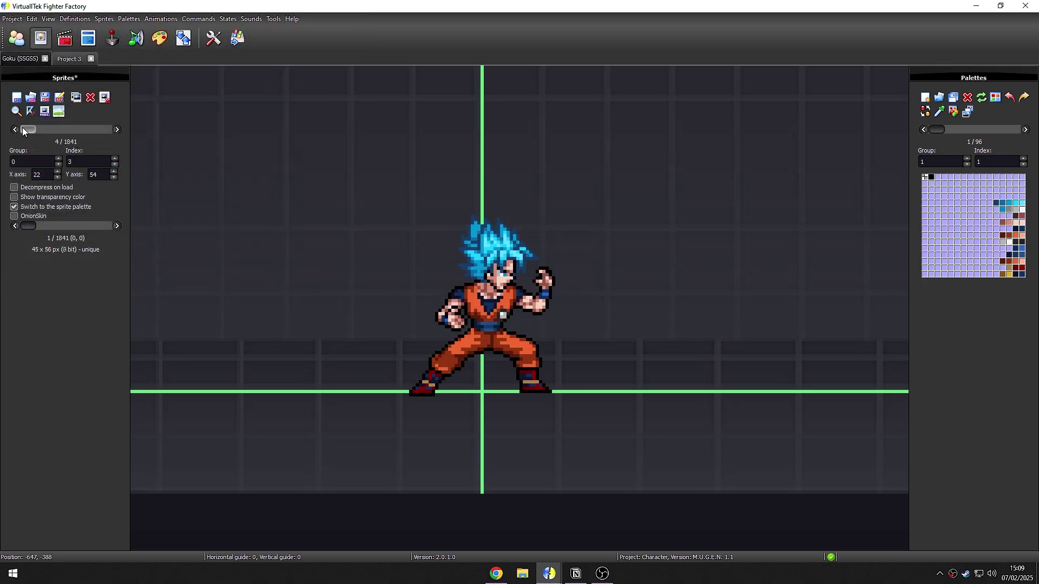
{"action": "scroll", "coordinate": [22, 128], "scroll_direction": "up", "scroll_amount": 1}
{"action": "scroll", "coordinate": [22, 127], "scroll_direction": "up", "scroll_amount": 2}
{"action": "scroll", "coordinate": [24, 131], "scroll_direction": "down", "scroll_amount": 1}
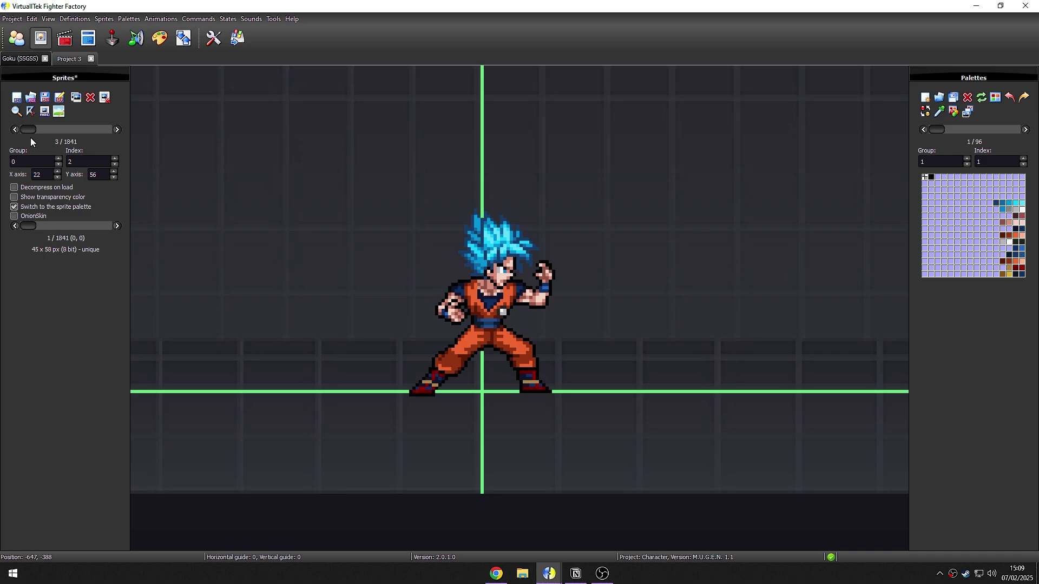
{"action": "left_click", "coordinate": [31, 97]}
{"action": "key", "text": "Return"}
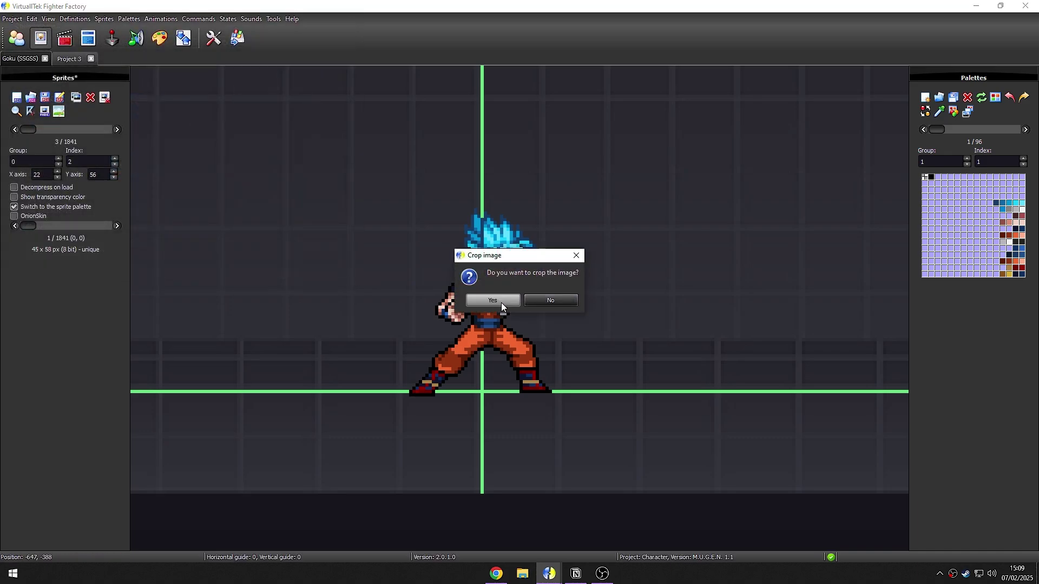
{"action": "left_click", "coordinate": [541, 312]}
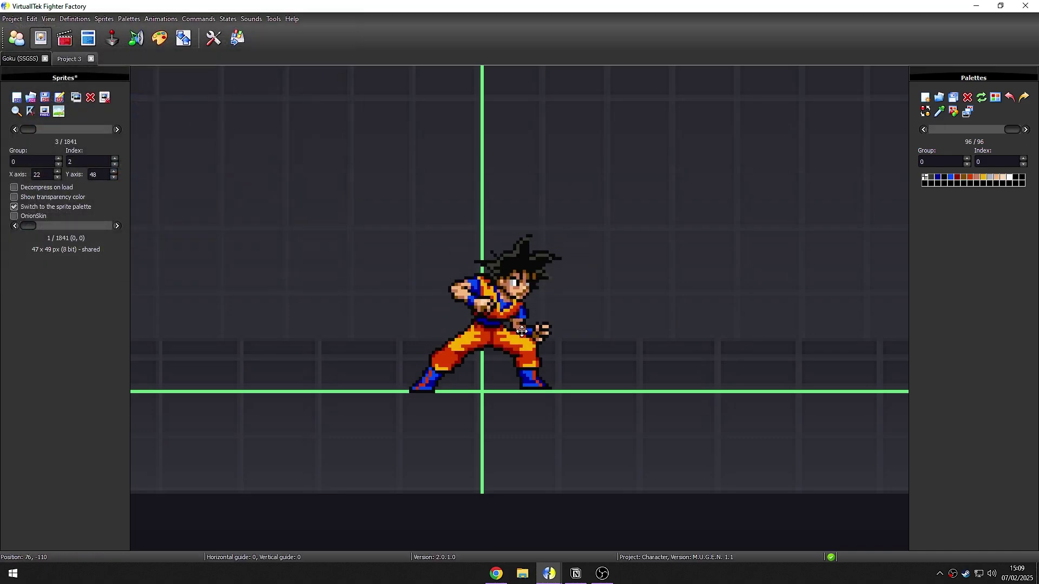
Step: Replace the image of sprite 0,3 with its cropped gokusprite frame and place it at axis X 22, Y 46
{"action": "left_click", "coordinate": [117, 129]}
{"action": "left_click", "coordinate": [31, 97]}
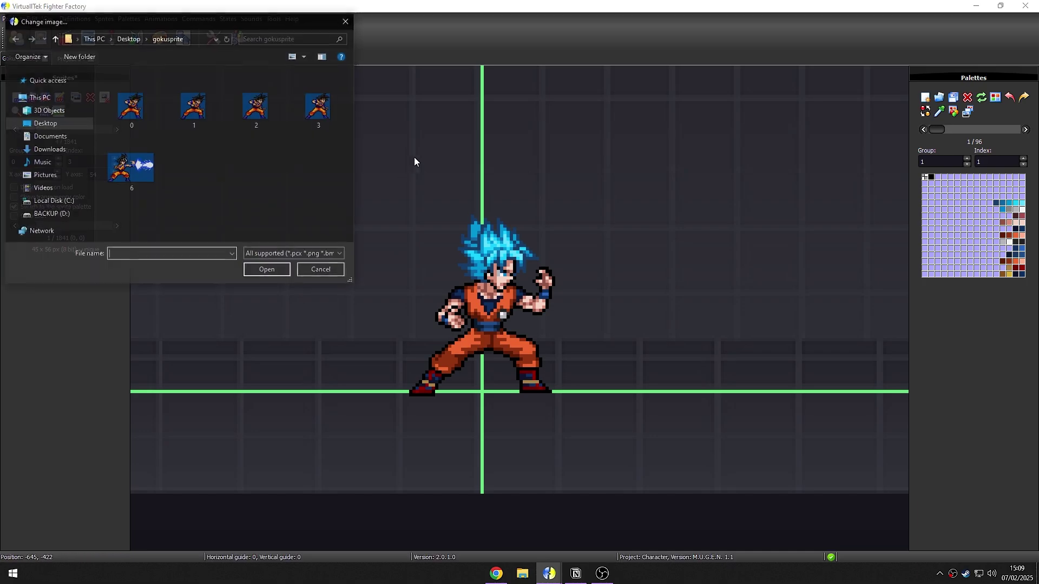
{"action": "key", "text": "Return"}
{"action": "left_click", "coordinate": [512, 302]}
{"action": "left_click", "coordinate": [540, 313]}
{"action": "left_click_drag", "start_coordinate": [519, 286], "coordinate": [514, 314]}
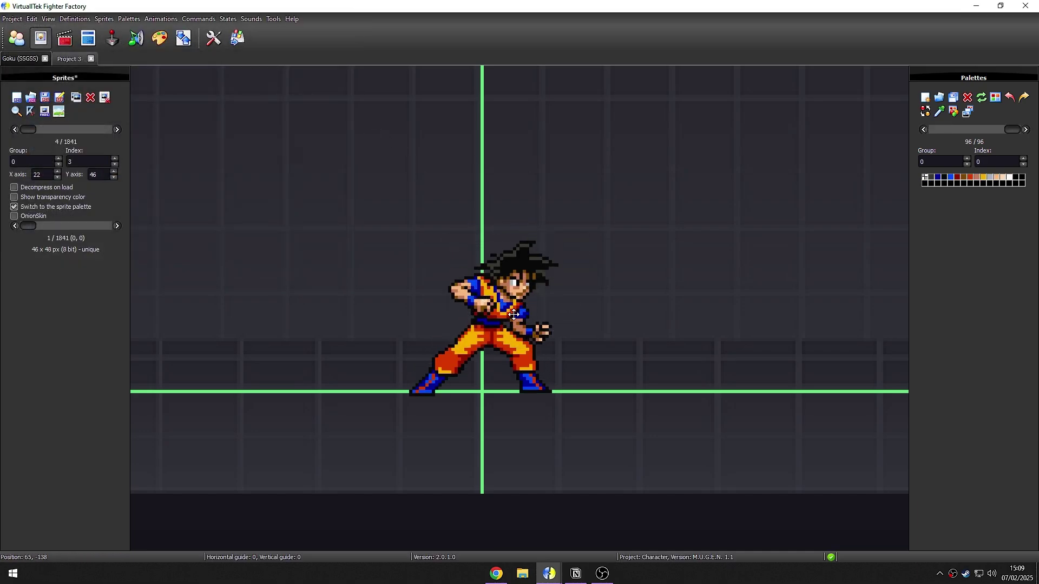
Step: Flip back and forth through sprites 0,0 to 0,3 to check the alignment of the stance frames
{"action": "left_click", "coordinate": [16, 129]}
{"action": "left_click", "coordinate": [16, 129]}
{"action": "key", "text": "Right"}
{"action": "key", "text": "Left"}
{"action": "key", "text": "Left"}
{"action": "key", "text": "Right"}
{"action": "key", "text": "Right"}
{"action": "key", "text": "Right"}
{"action": "key", "text": "Left"}
{"action": "key", "text": "Left"}
{"action": "scroll", "coordinate": [502, 390], "scroll_direction": "down", "scroll_amount": 1}
{"action": "scroll", "coordinate": [535, 394], "scroll_direction": "down", "scroll_amount": 1}
{"action": "scroll", "coordinate": [555, 395], "scroll_direction": "up", "scroll_amount": 3}
Step: Save the sprites and test the character in a M.U.G.E.N match
{"action": "left_click", "coordinate": [60, 98]}
{"action": "left_click", "coordinate": [237, 38]}
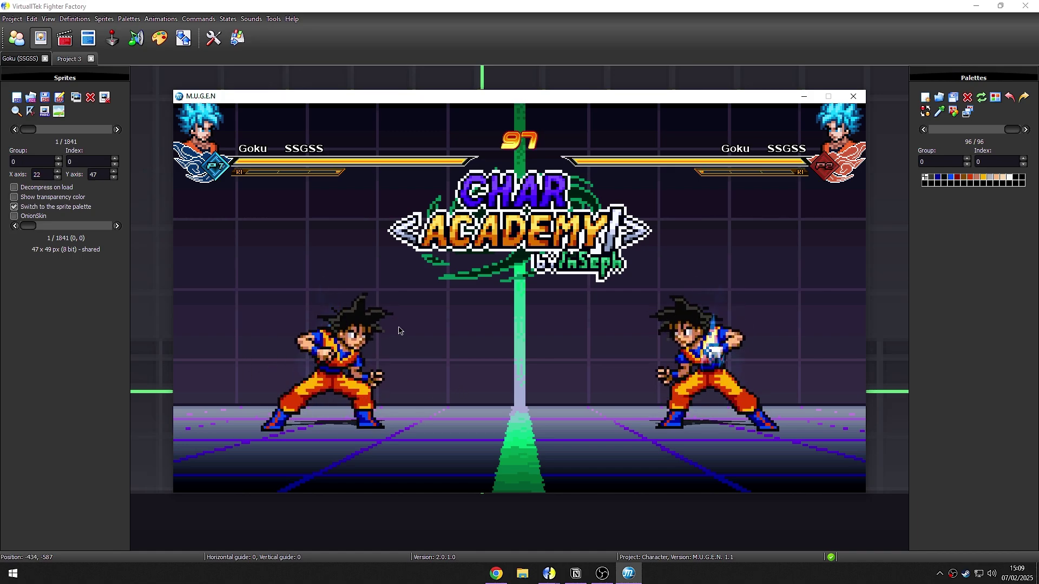
{"action": "key", "text": "space"}
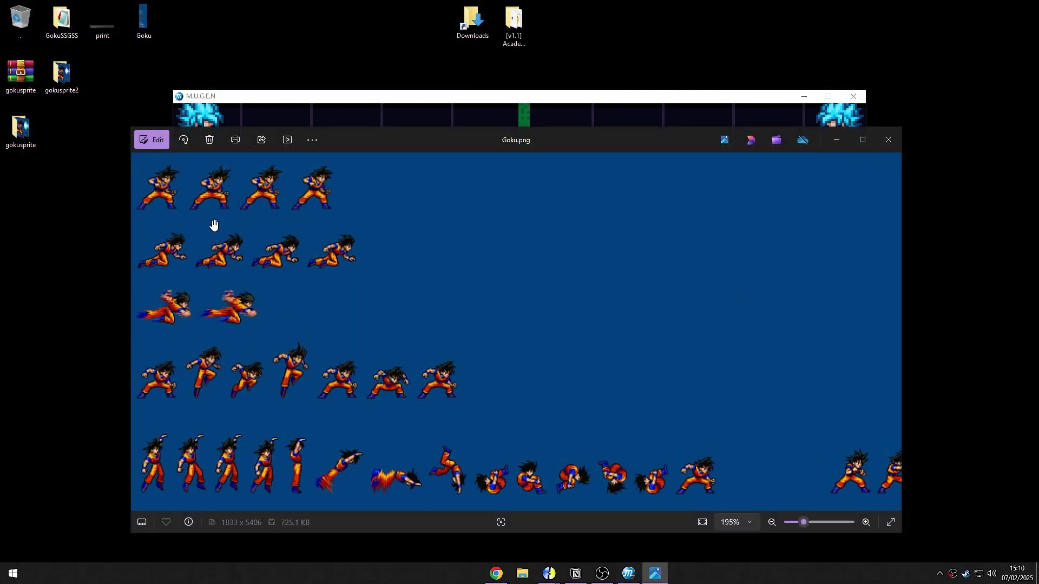
Step: Review the Goku.png sprite sheet and the gokusprite folder, check the running M.U.G.E.N match again, and close it
{"action": "scroll", "coordinate": [214, 225], "scroll_direction": "up", "scroll_amount": 5}
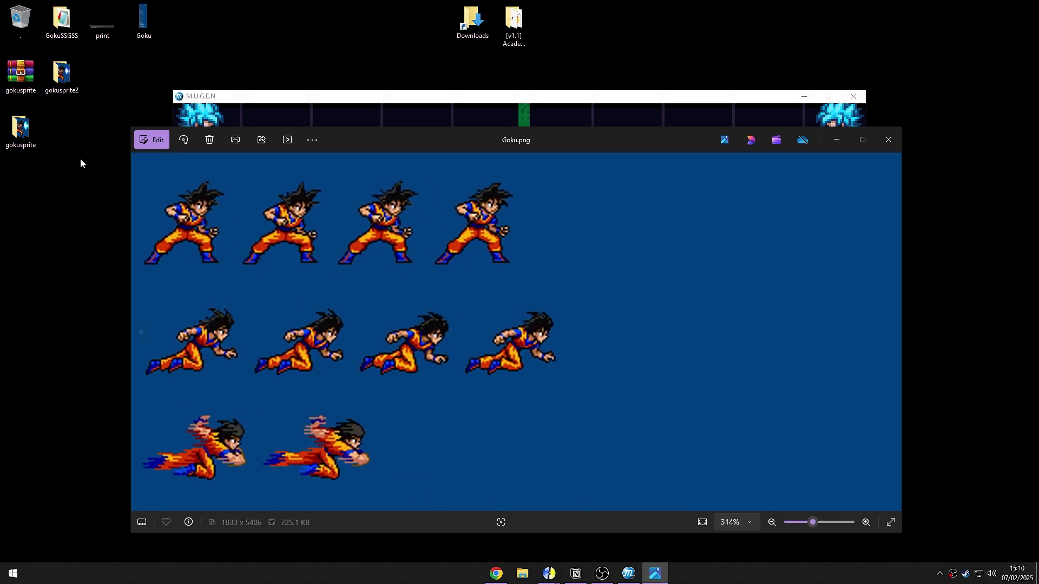
{"action": "double_click", "coordinate": [21, 129]}
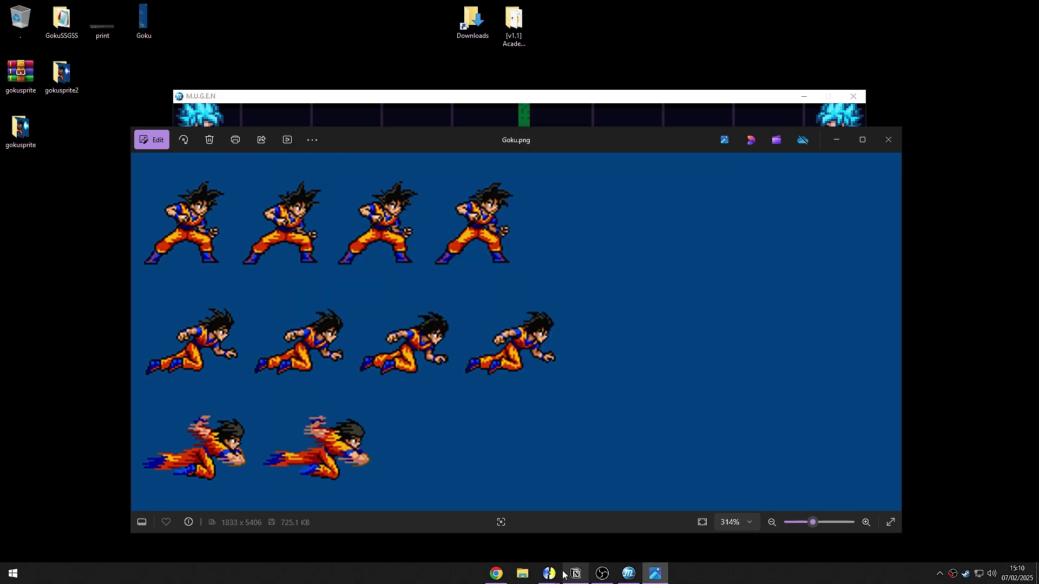
{"action": "left_click", "coordinate": [553, 574]}
{"action": "left_click", "coordinate": [511, 506]}
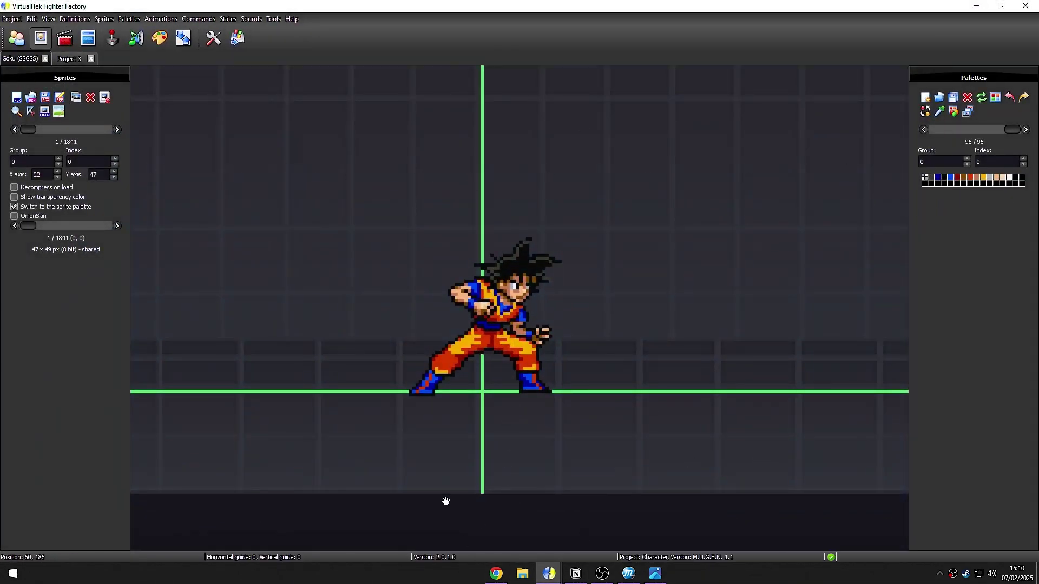
{"action": "left_click", "coordinate": [629, 574]}
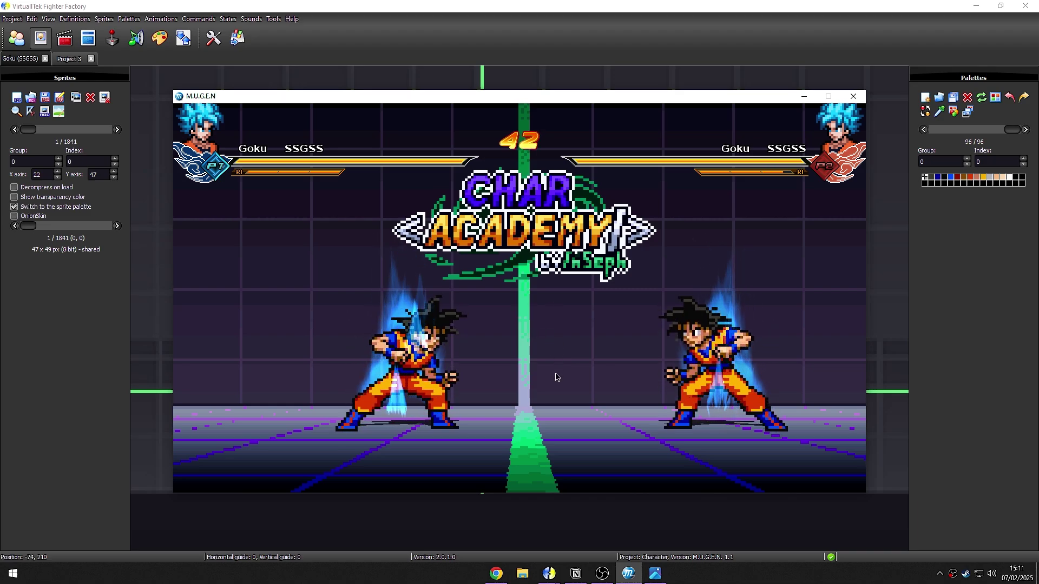
{"action": "key", "text": "Escape"}
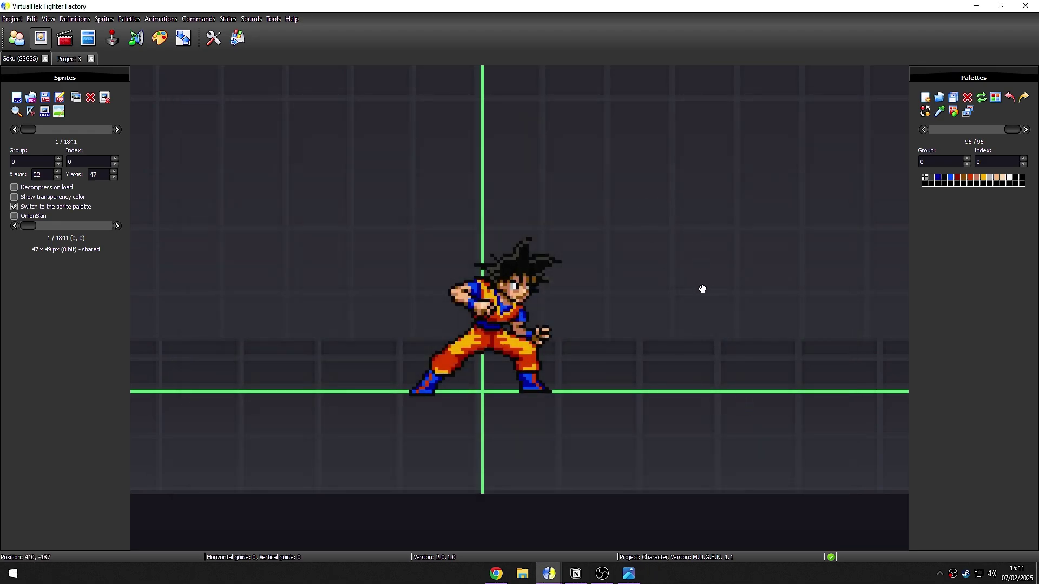
Step: Add images 0, 1, 2 and 3 from the gokusprite folder together as new sprites in group 0
{"action": "scroll", "coordinate": [663, 313], "scroll_direction": "up", "scroll_amount": 1}
{"action": "left_click_drag", "start_coordinate": [743, 287], "coordinate": [729, 347]}
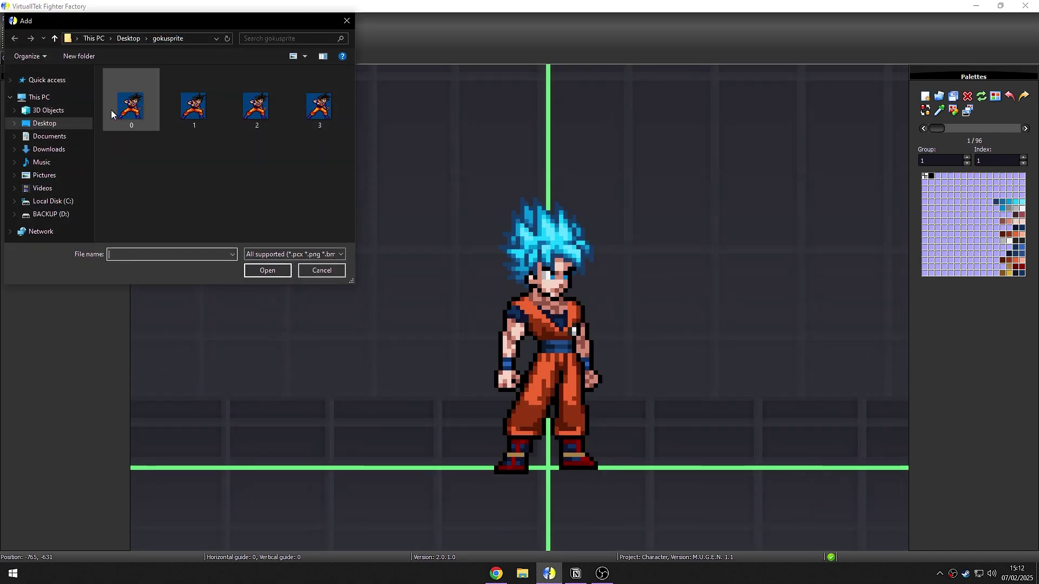
{"action": "left_click", "coordinate": [111, 109]}
{"action": "key", "text": "ctrl+a"}
{"action": "key", "text": "Return"}
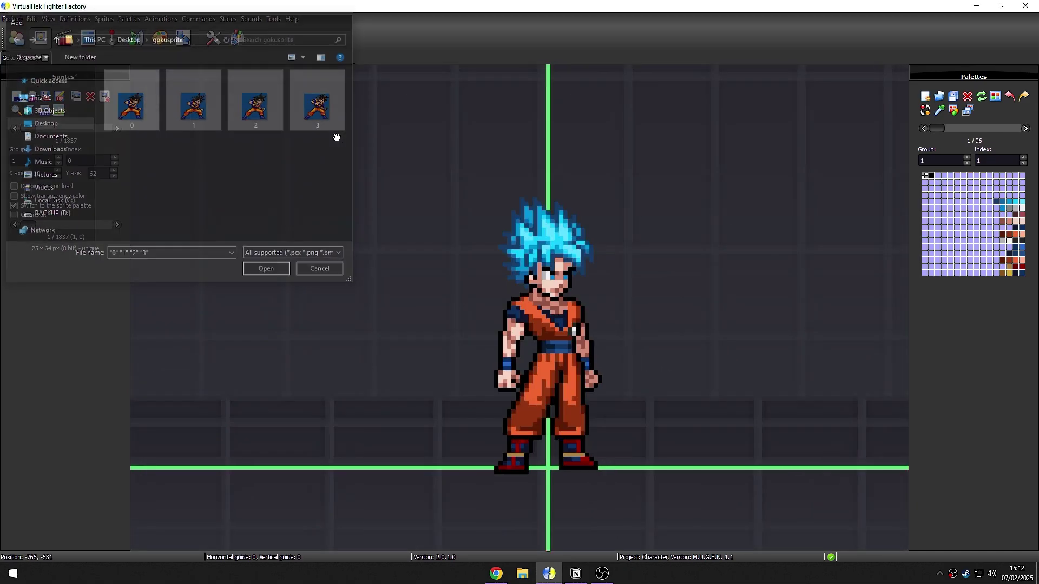
{"action": "key", "text": "Return"}
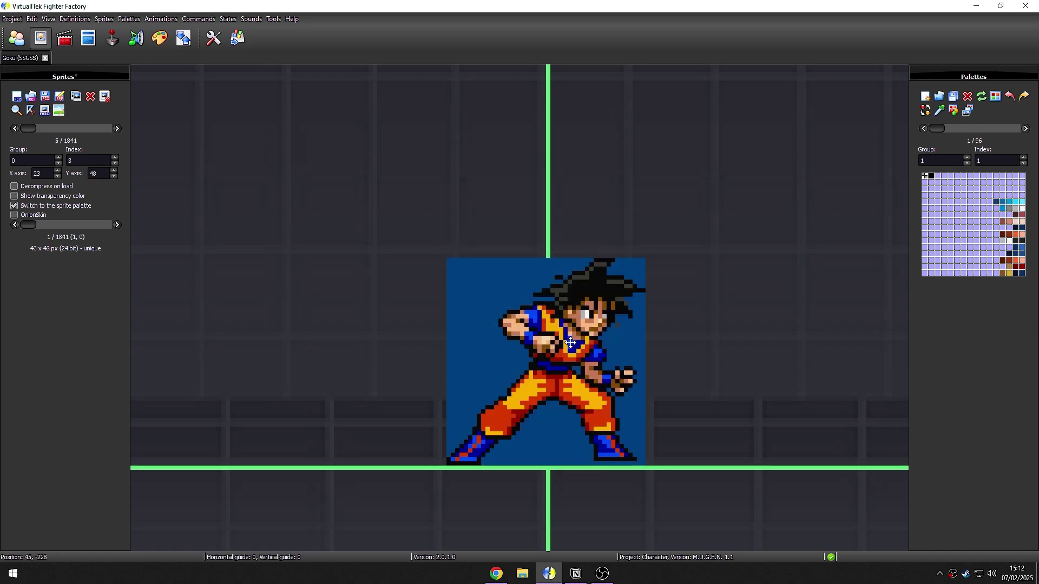
Step: Go back to the newly added sprite 0,0 and position it at axis X 23, Y 47
{"action": "left_click", "coordinate": [13, 128]}
{"action": "left_click", "coordinate": [12, 128]}
{"action": "left_click", "coordinate": [11, 128]}
{"action": "left_click", "coordinate": [12, 128]}
{"action": "scroll", "coordinate": [246, 185], "scroll_direction": "down", "scroll_amount": 2}
{"action": "scroll", "coordinate": [368, 234], "scroll_direction": "up", "scroll_amount": 2}
{"action": "scroll", "coordinate": [519, 308], "scroll_direction": "down", "scroll_amount": 1}
{"action": "left_click_drag", "start_coordinate": [544, 320], "coordinate": [548, 332]}
Step: Adjust the Y axis of sprites 0,1, 0,2 and 0,3 to line up with sprite 0,0, and save the sprites
{"action": "left_click", "coordinate": [117, 128]}
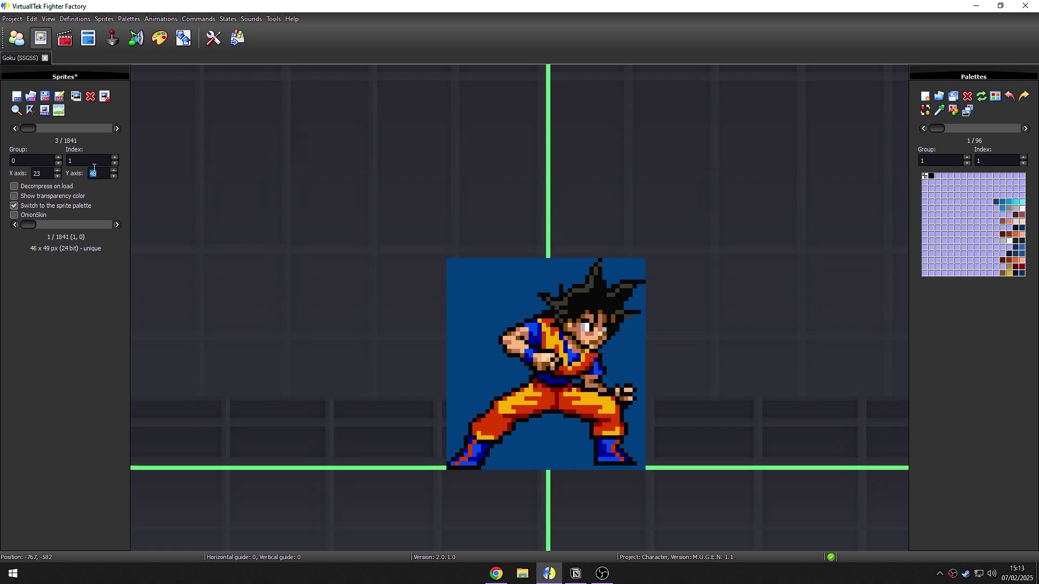
{"action": "left_click", "coordinate": [14, 128]}
{"action": "left_click", "coordinate": [117, 128]}
{"action": "left_click", "coordinate": [117, 128]}
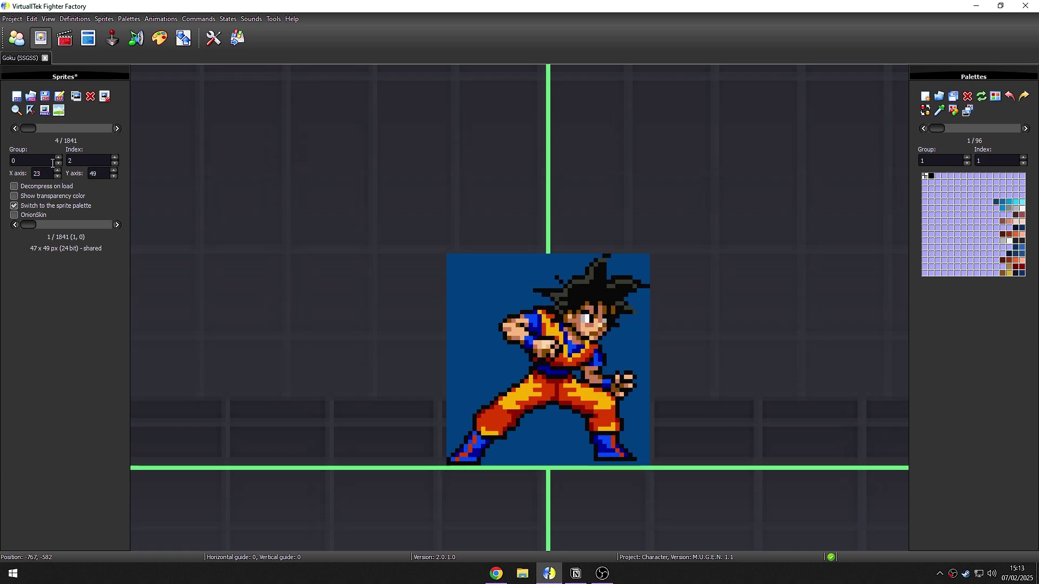
{"action": "left_click", "coordinate": [113, 175]}
{"action": "left_click", "coordinate": [113, 175]}
{"action": "left_click", "coordinate": [15, 129]}
{"action": "left_click", "coordinate": [117, 128]}
{"action": "left_click", "coordinate": [117, 128]}
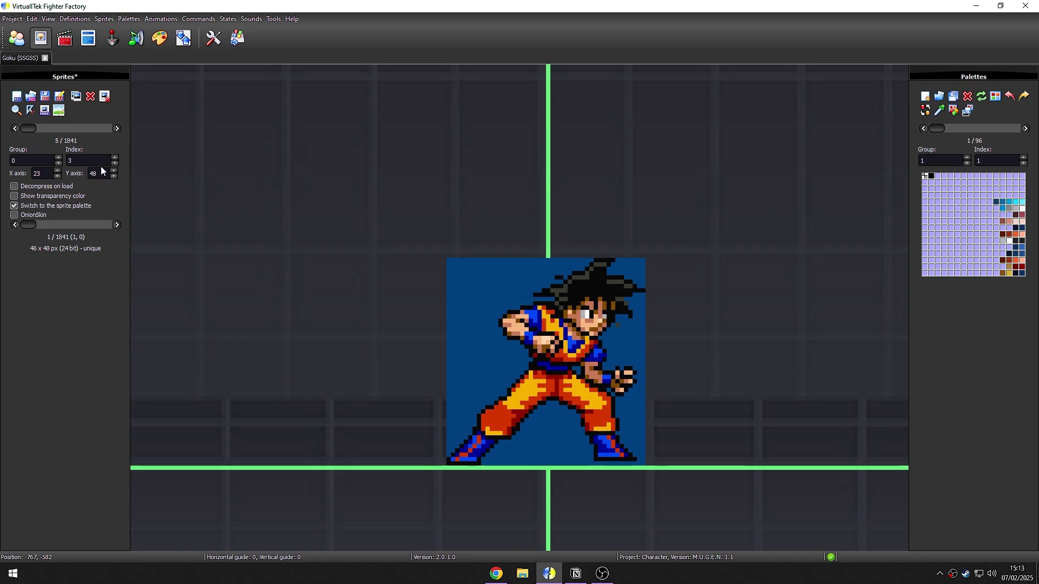
{"action": "left_click", "coordinate": [113, 176]}
{"action": "left_click", "coordinate": [113, 176]}
{"action": "left_click", "coordinate": [14, 129]}
{"action": "left_click", "coordinate": [15, 128]}
{"action": "left_click", "coordinate": [15, 128]}
{"action": "left_click", "coordinate": [59, 97]}
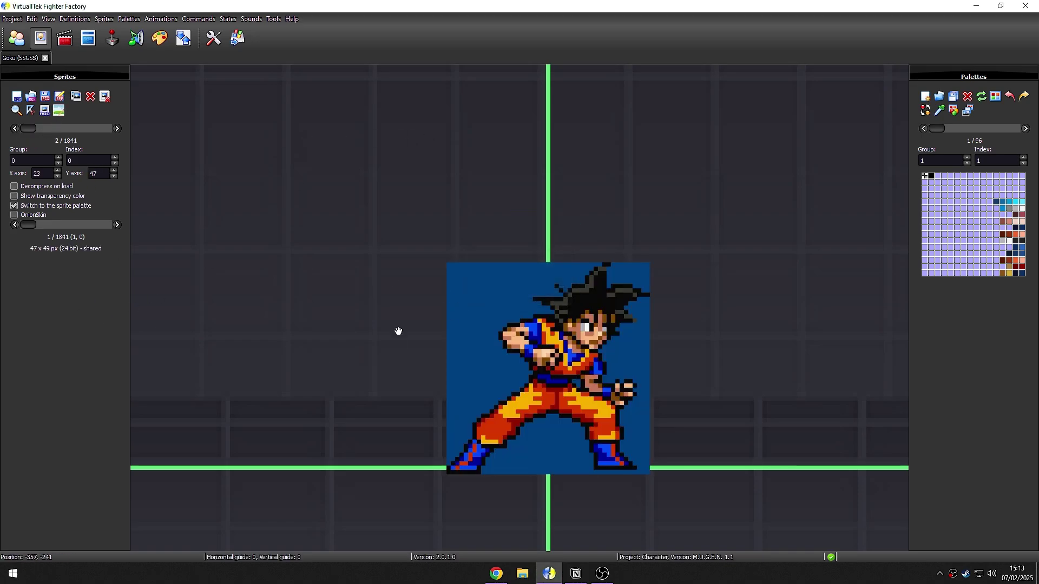
Step: Examine how the new 24-bit sprite 0,0 appears in the Advanced palette editor, and close the editor
{"action": "left_click_drag", "start_coordinate": [808, 357], "coordinate": [759, 276]}
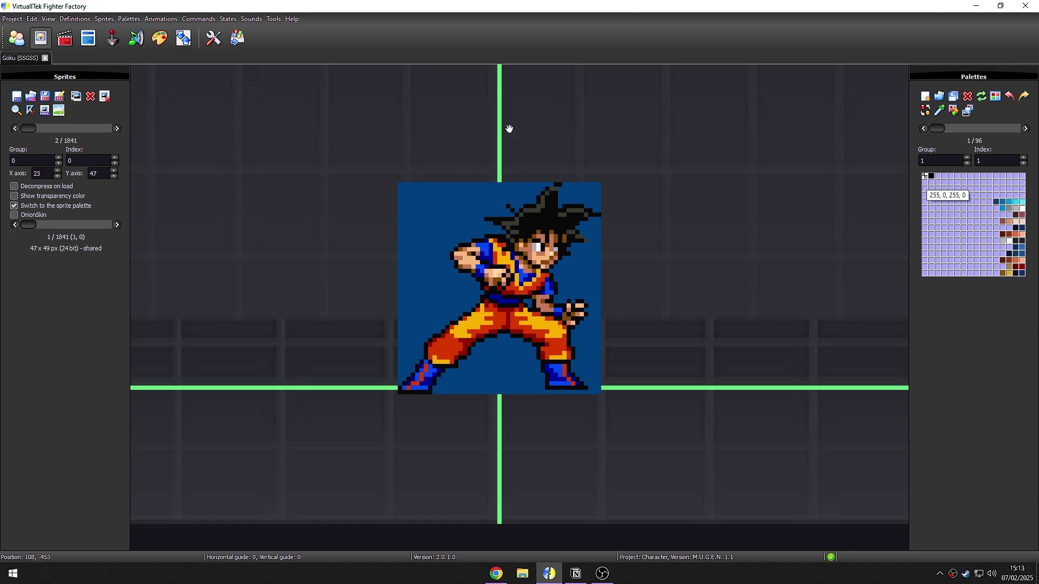
{"action": "left_click", "coordinate": [161, 39]}
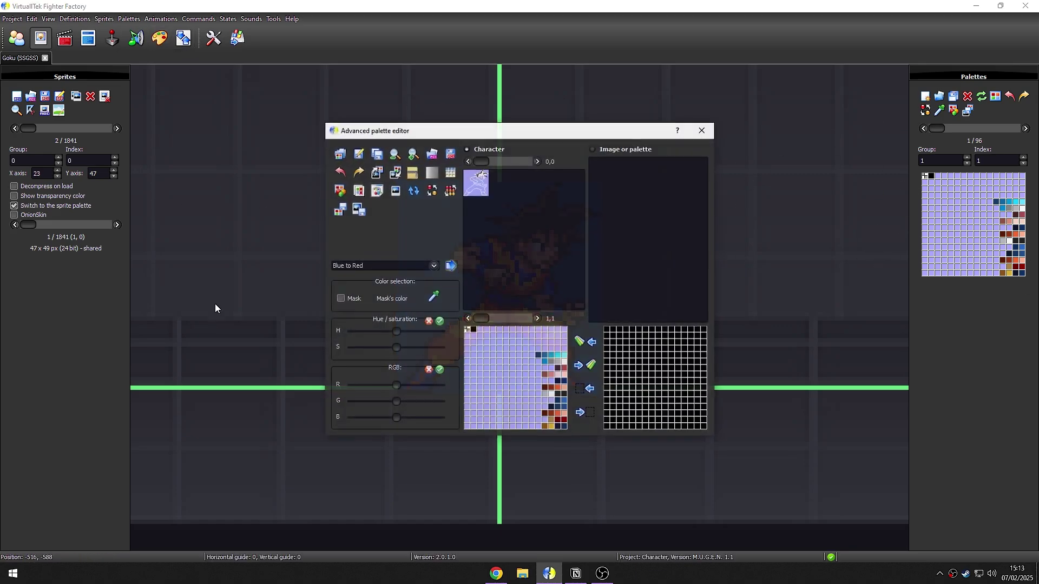
{"action": "left_click", "coordinate": [414, 157]}
{"action": "left_click", "coordinate": [415, 157]}
{"action": "left_click", "coordinate": [416, 157]}
{"action": "left_click", "coordinate": [702, 130]}
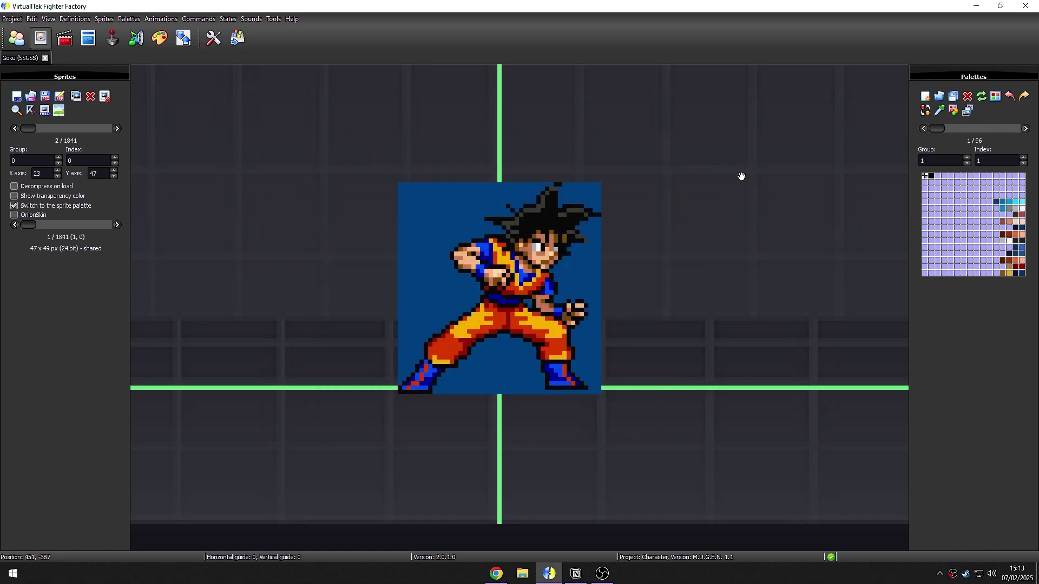
Step: Run the character in M.U.G.E.N to check how the 24-bit frames display, and close the game
{"action": "key", "text": "F9"}
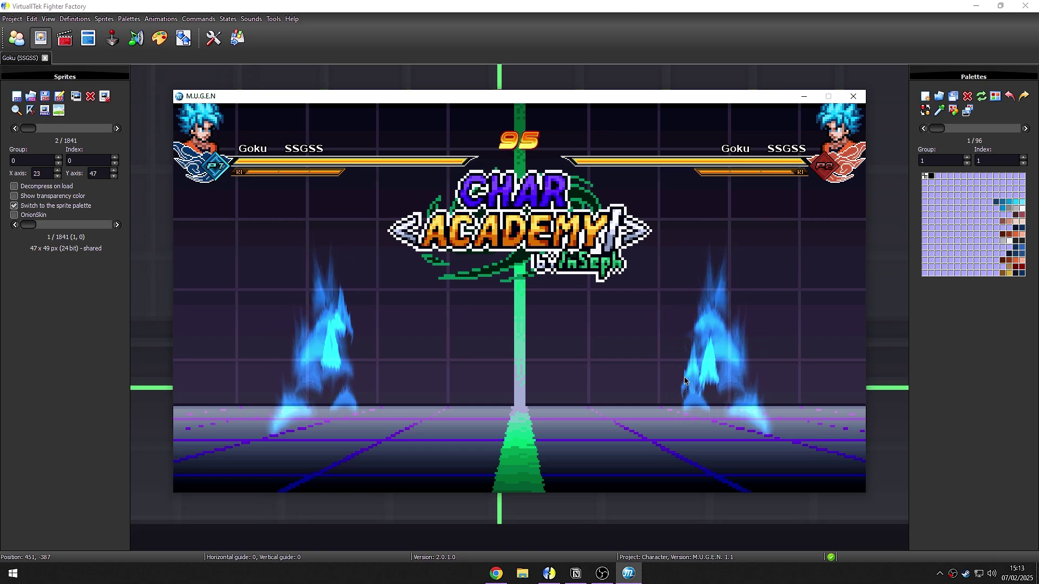
{"action": "key", "text": "Escape"}
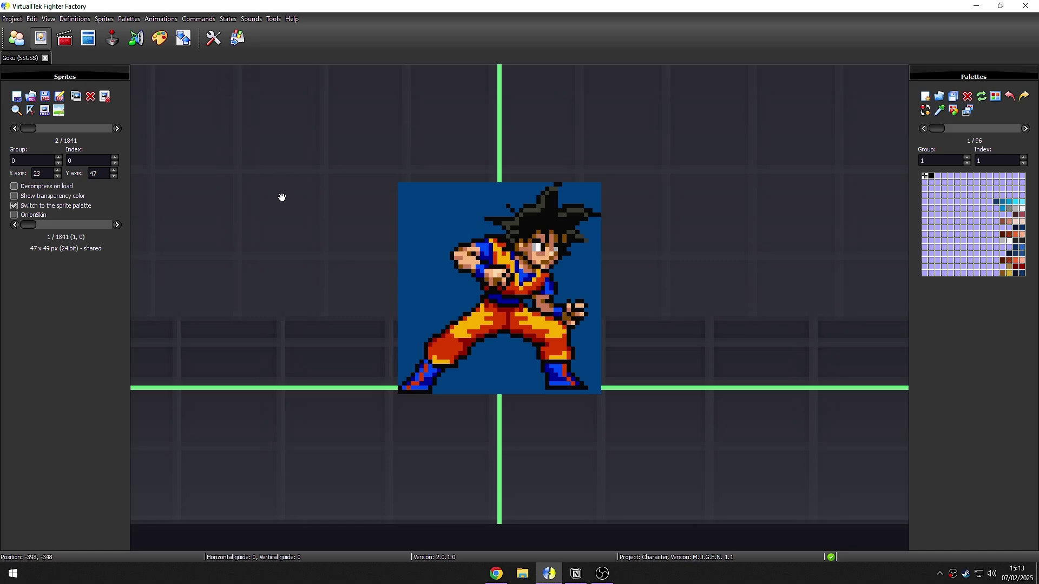
Step: Reopen the Advanced palette editor, swap the Goku frame's blue background color with black, and reposition the editor window
{"action": "left_click_drag", "start_coordinate": [275, 170], "coordinate": [204, 289]}
{"action": "left_click", "coordinate": [159, 38]}
{"action": "left_click", "coordinate": [432, 193]}
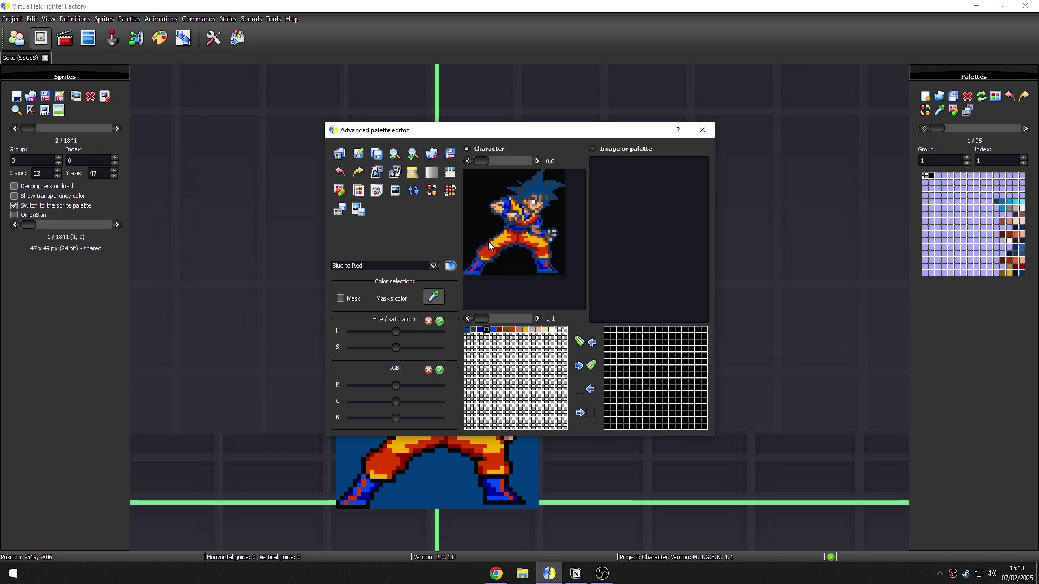
{"action": "left_click", "coordinate": [413, 156]}
{"action": "left_click", "coordinate": [409, 156]}
{"action": "left_click_drag", "start_coordinate": [476, 130], "coordinate": [354, 116]}
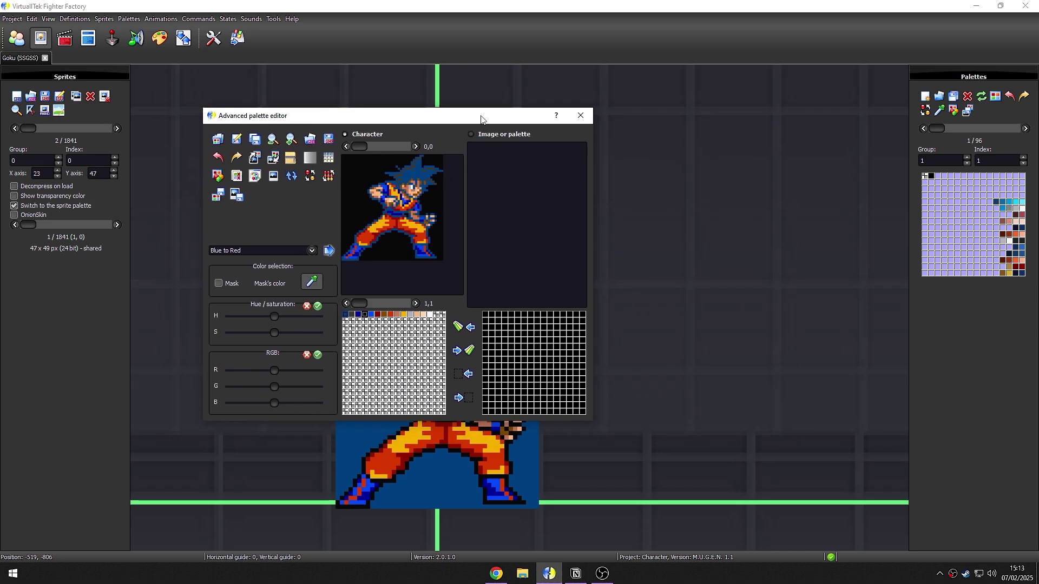
Step: Select all slots except the first in the empty image palette and fill them with lavender (170, 170, 255)
{"action": "left_click_drag", "start_coordinate": [481, 118], "coordinate": [555, 131]}
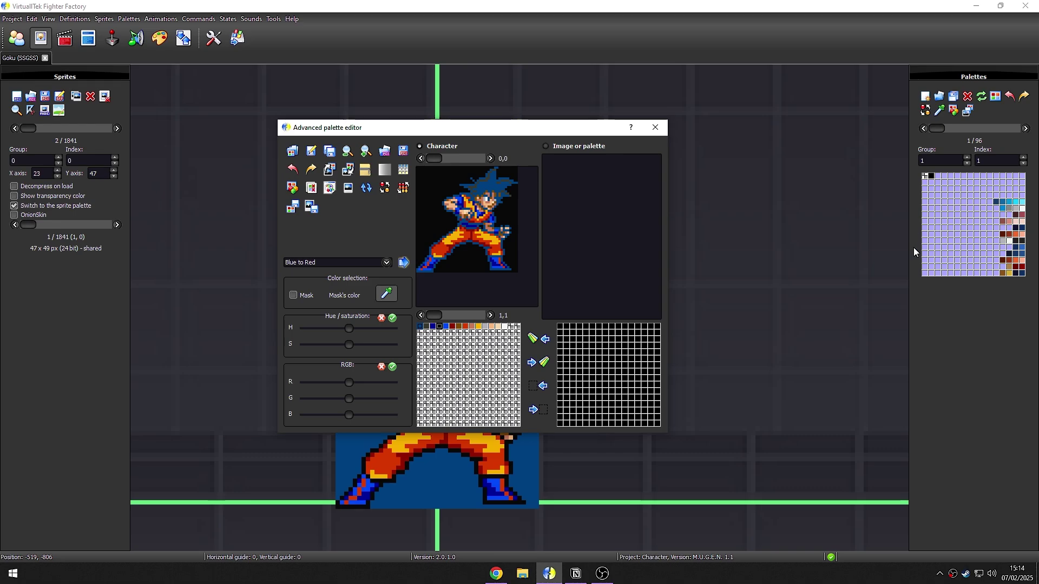
{"action": "left_click_drag", "start_coordinate": [550, 132], "coordinate": [516, 145]}
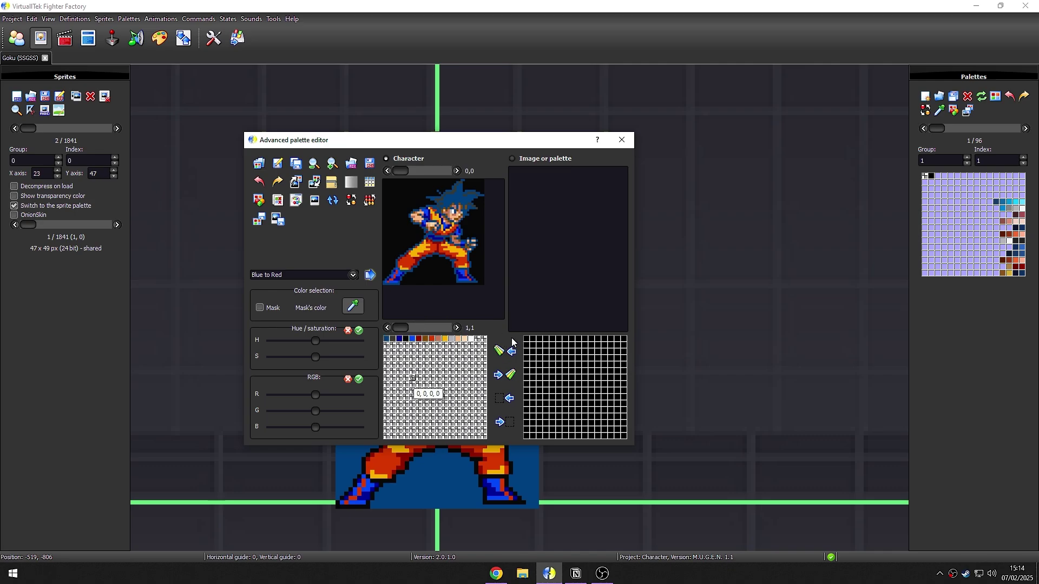
{"action": "left_click", "coordinate": [539, 171]}
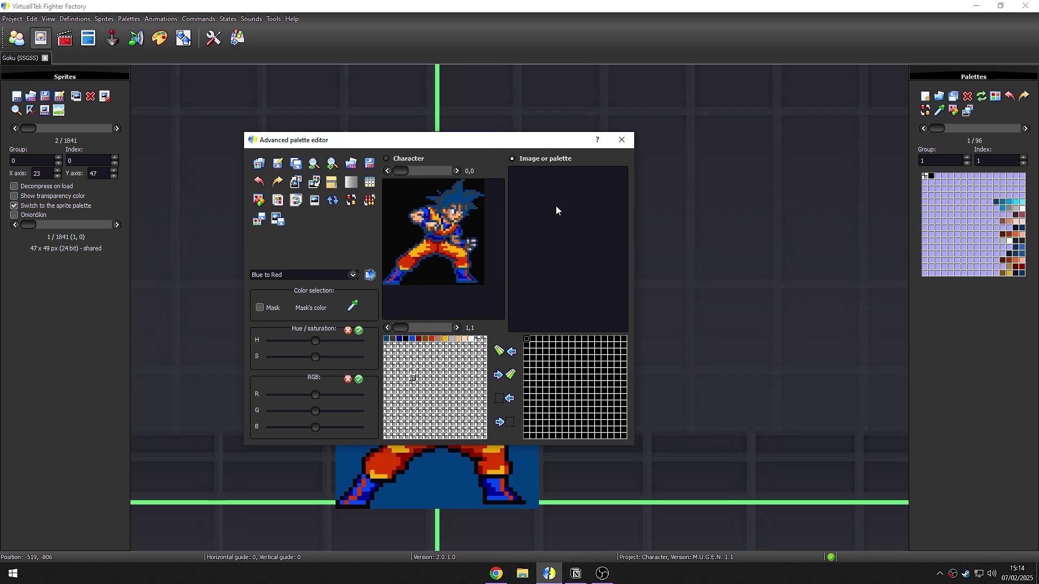
{"action": "left_click", "coordinate": [533, 339]}
{"action": "left_click", "coordinate": [625, 437], "text": "shift"}
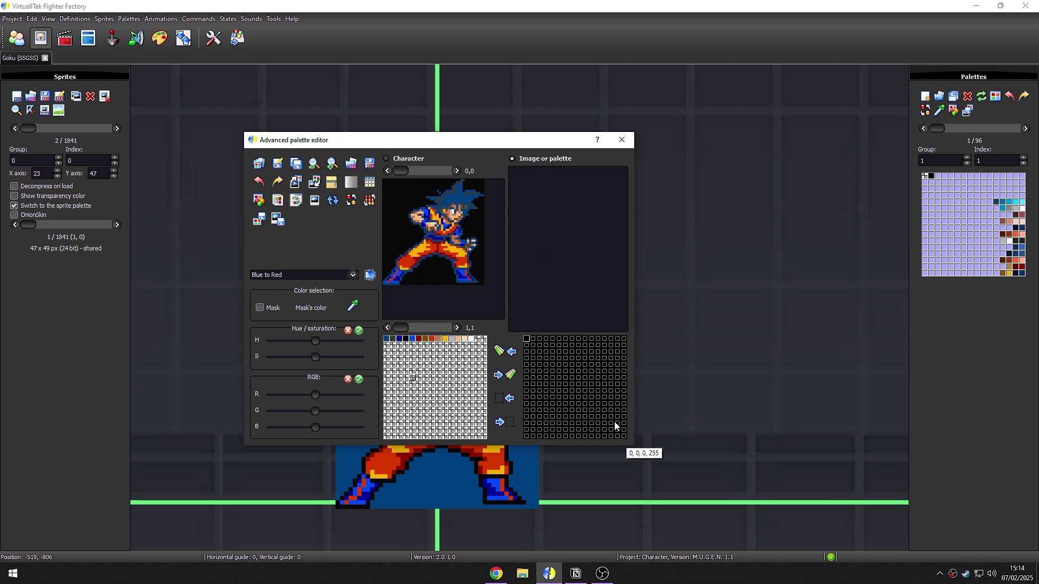
{"action": "left_click", "coordinate": [259, 201]}
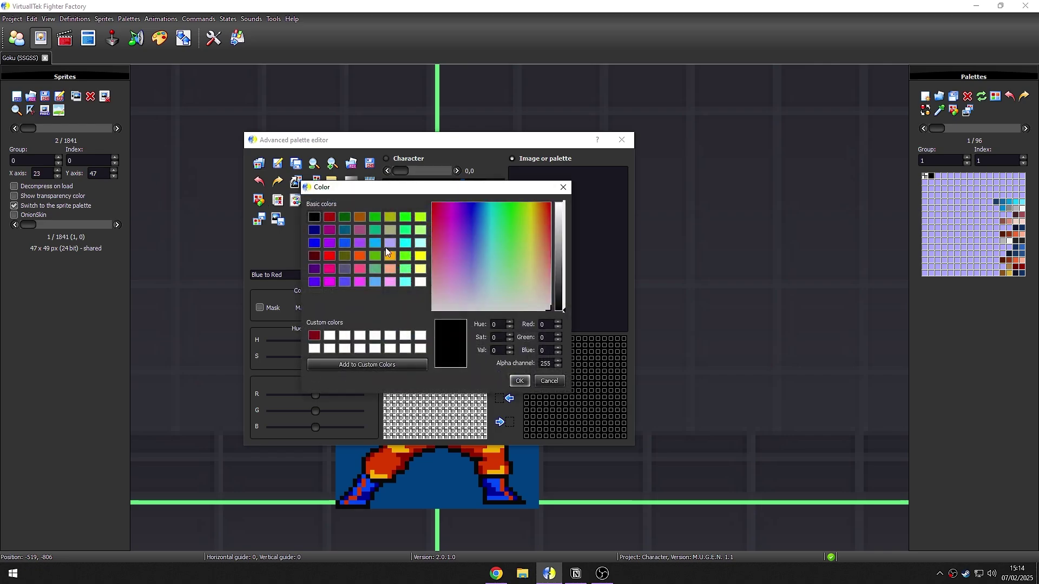
{"action": "left_click", "coordinate": [387, 244]}
{"action": "left_click", "coordinate": [523, 382]}
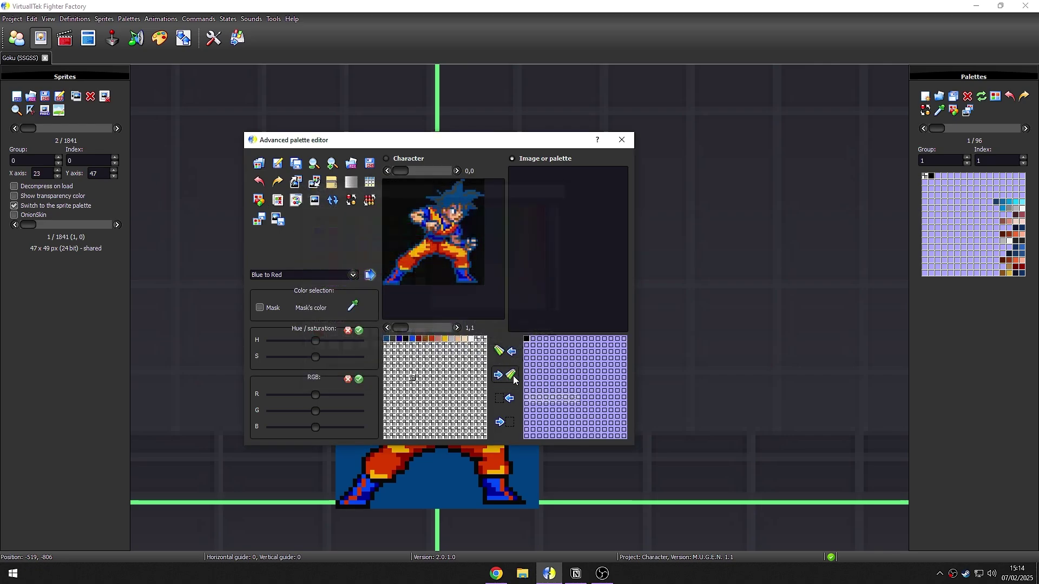
Step: Reapply lavender (170, 170, 255) to the selected image palette slots after trying black in the color chooser
{"action": "left_click", "coordinate": [258, 201]}
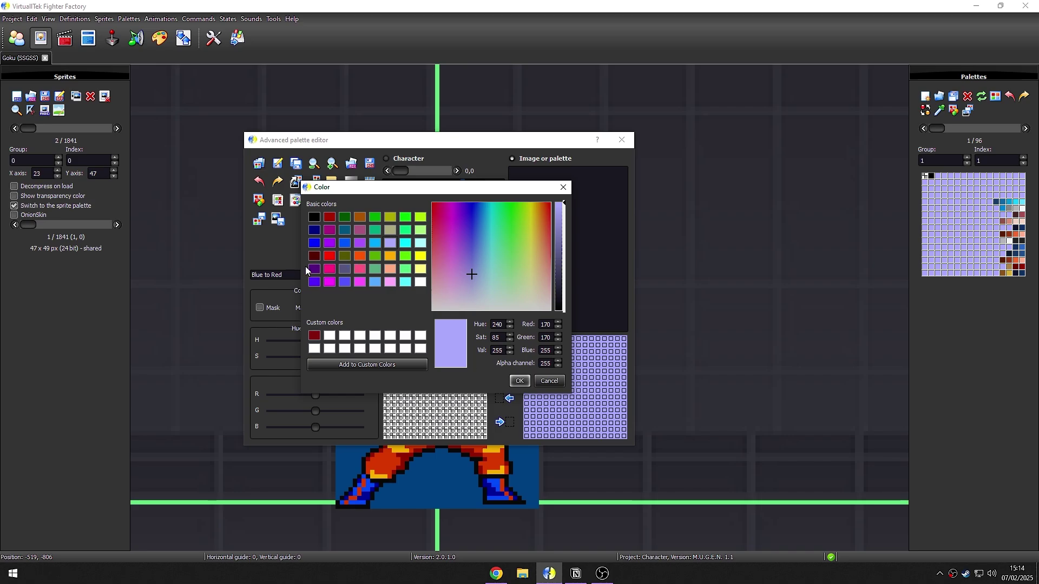
{"action": "left_click", "coordinate": [319, 217]}
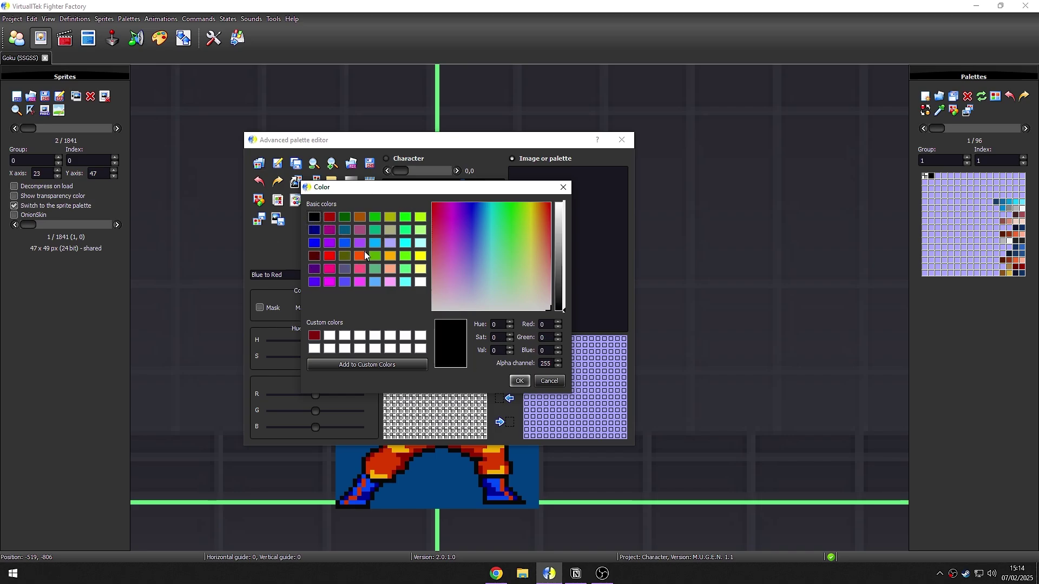
{"action": "left_click", "coordinate": [390, 243]}
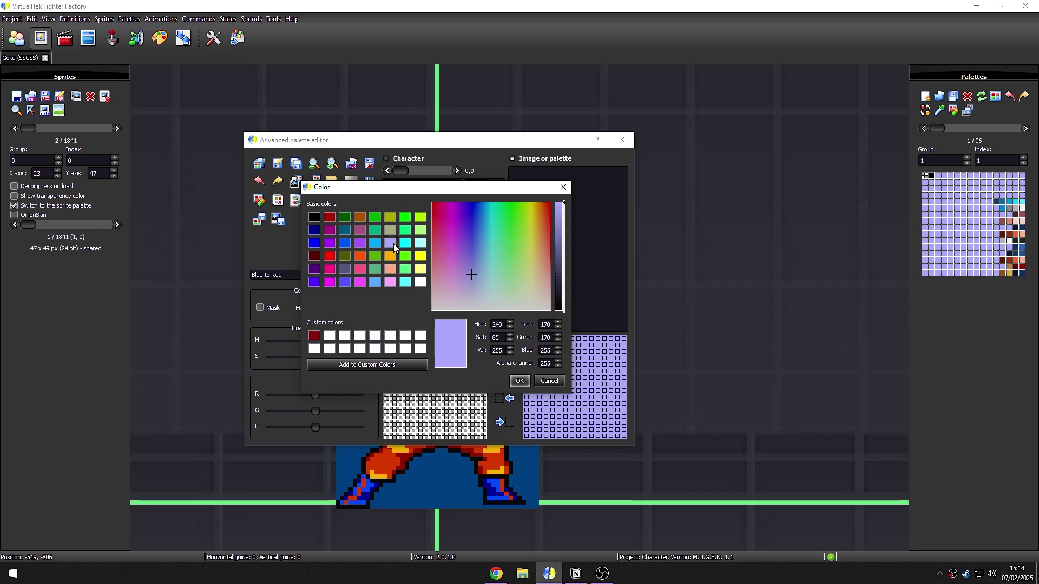
{"action": "left_click", "coordinate": [520, 381]}
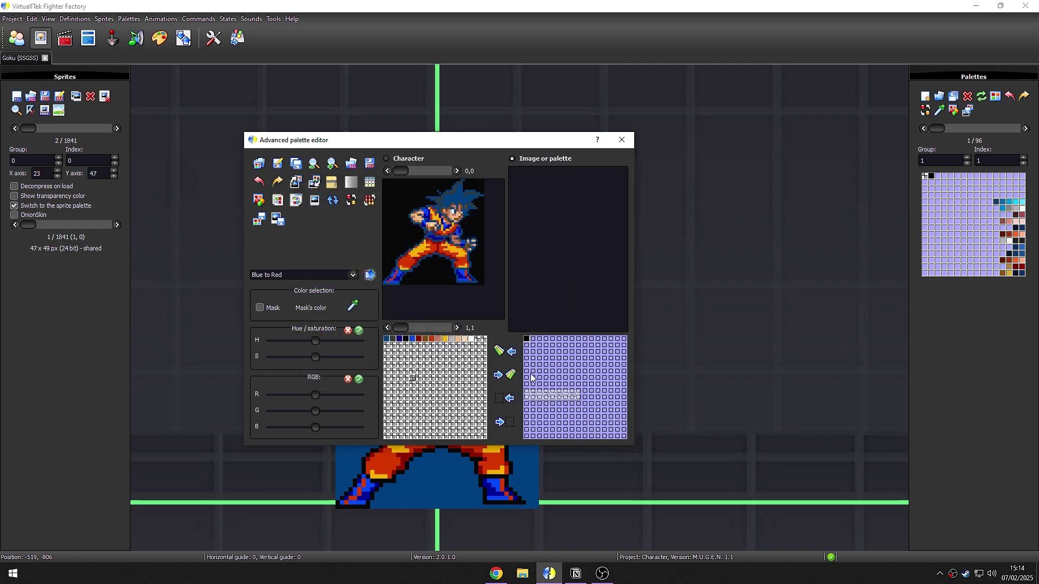
Step: Set the first image palette slot to the frame's background blue and the second slot to the outline black
{"action": "left_click", "coordinate": [533, 339]}
{"action": "double_click", "coordinate": [528, 340]}
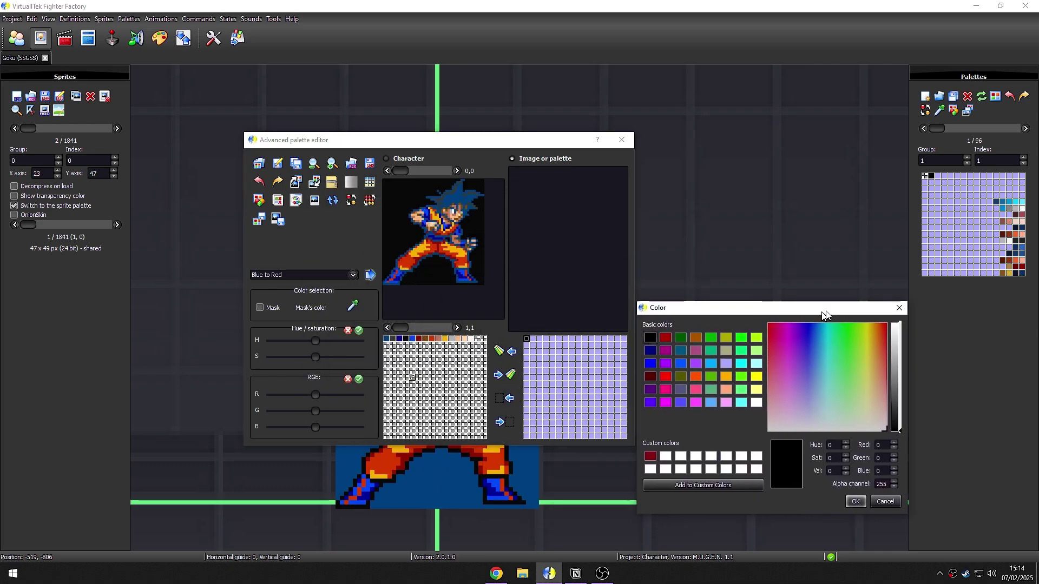
{"action": "left_click_drag", "start_coordinate": [832, 312], "coordinate": [836, 296]}
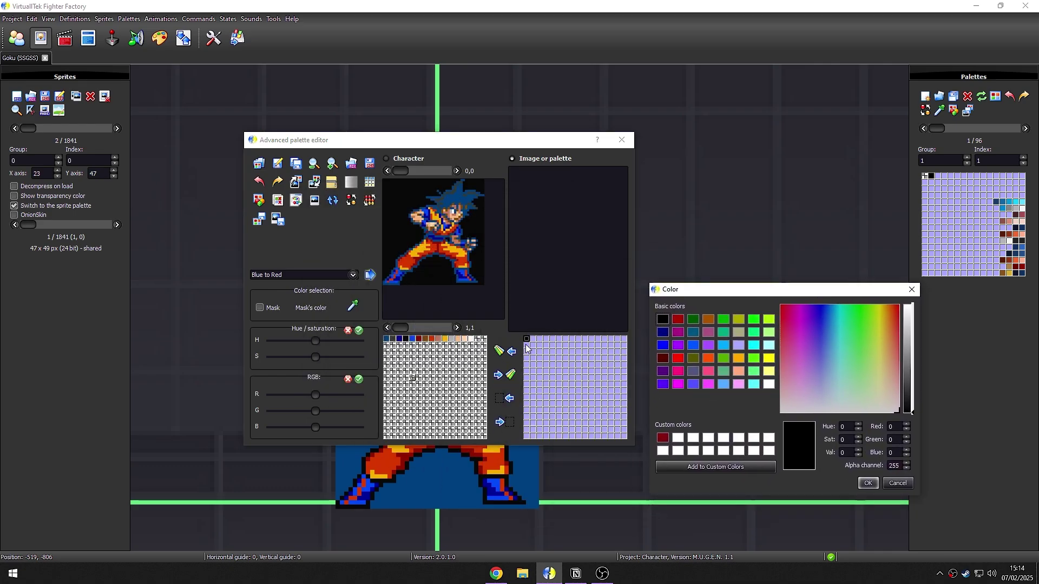
{"action": "key", "text": "Escape"}
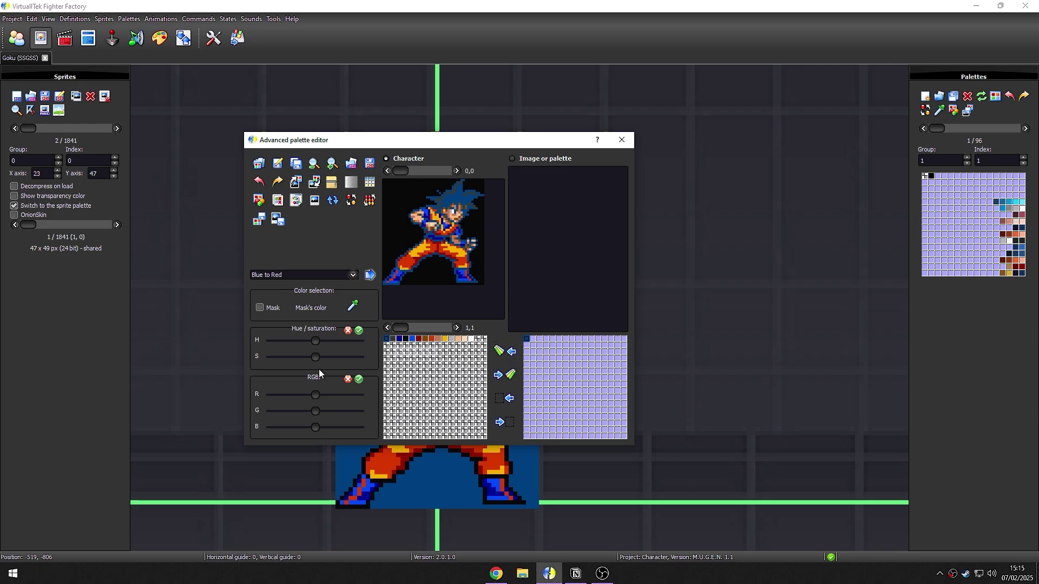
{"action": "left_click", "coordinate": [534, 341]}
{"action": "double_click", "coordinate": [535, 343]}
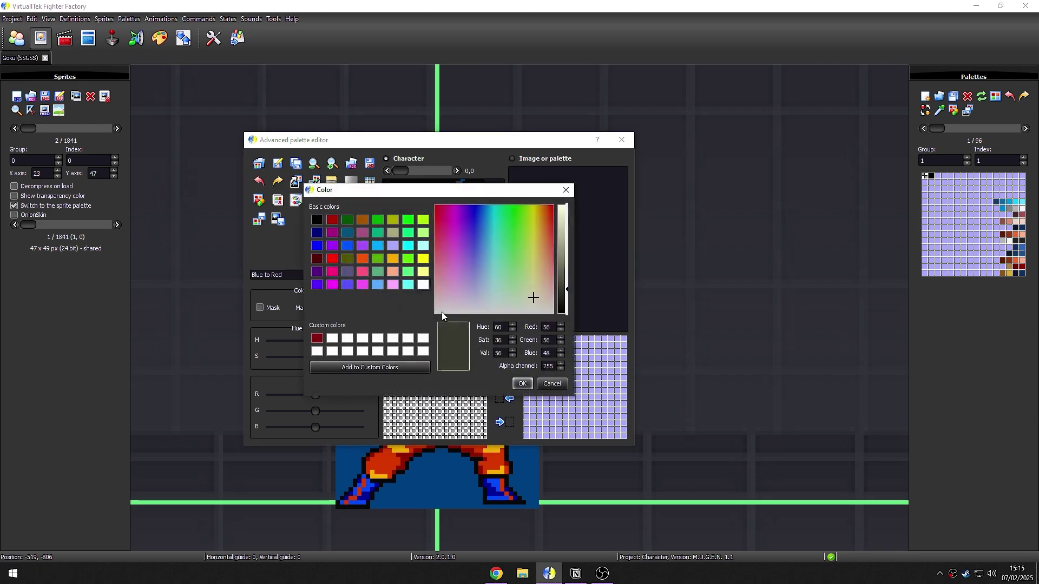
{"action": "left_click", "coordinate": [522, 384]}
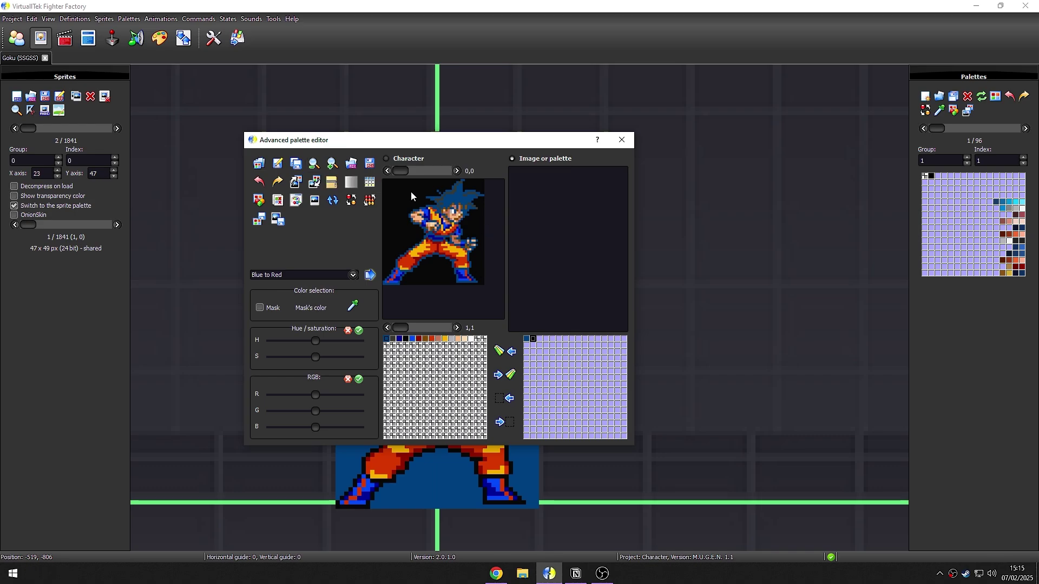
Step: Swap the Goku frame's black and blue back to their original places, magnify the preview and enlarge the editor window
{"action": "left_click", "coordinate": [330, 165]}
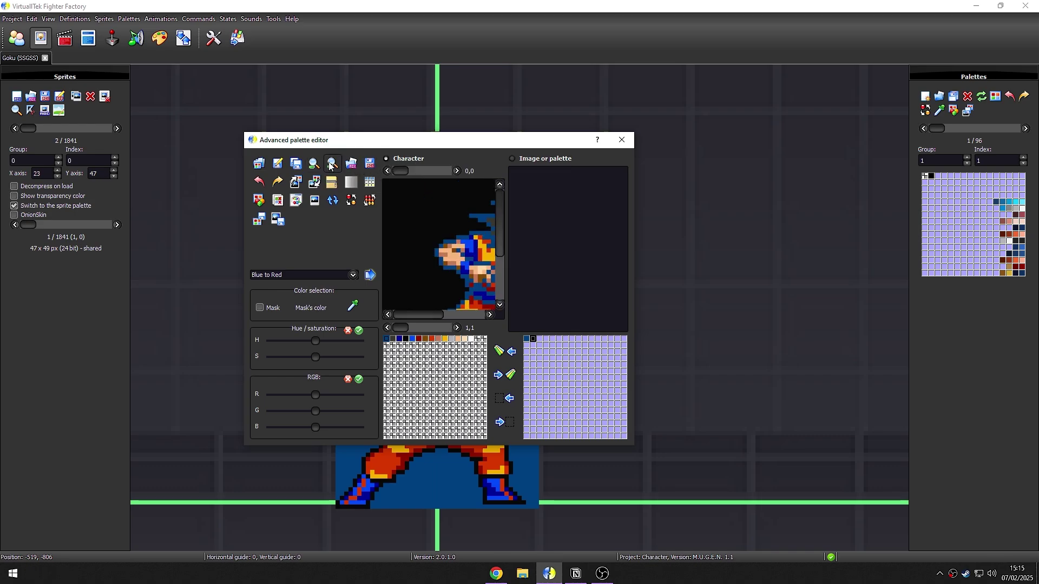
{"action": "left_click", "coordinate": [351, 196]}
{"action": "left_click", "coordinate": [278, 181]}
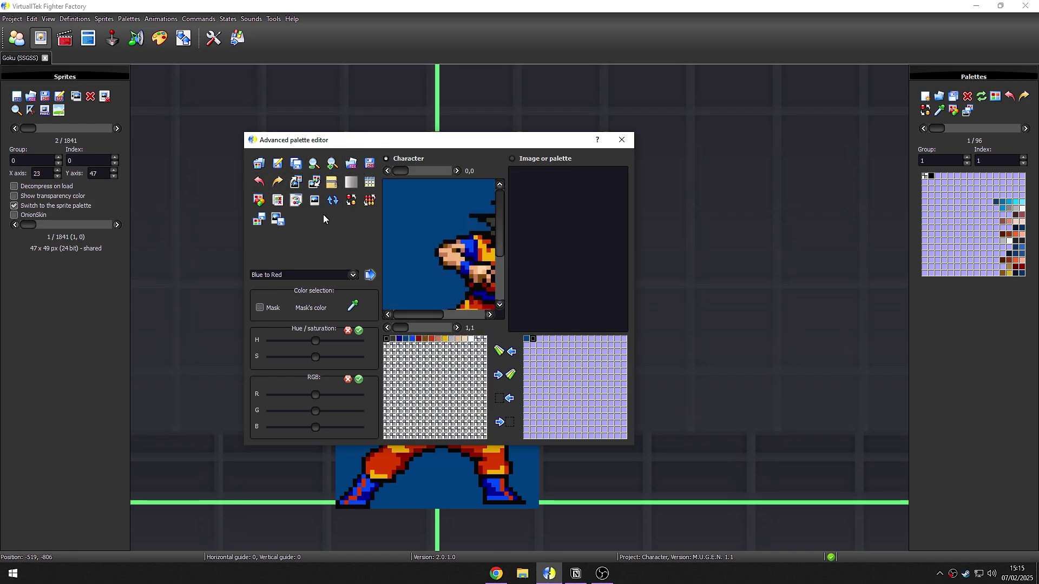
{"action": "left_click_drag", "start_coordinate": [416, 315], "coordinate": [461, 315]}
{"action": "left_click_drag", "start_coordinate": [633, 444], "coordinate": [838, 515]}
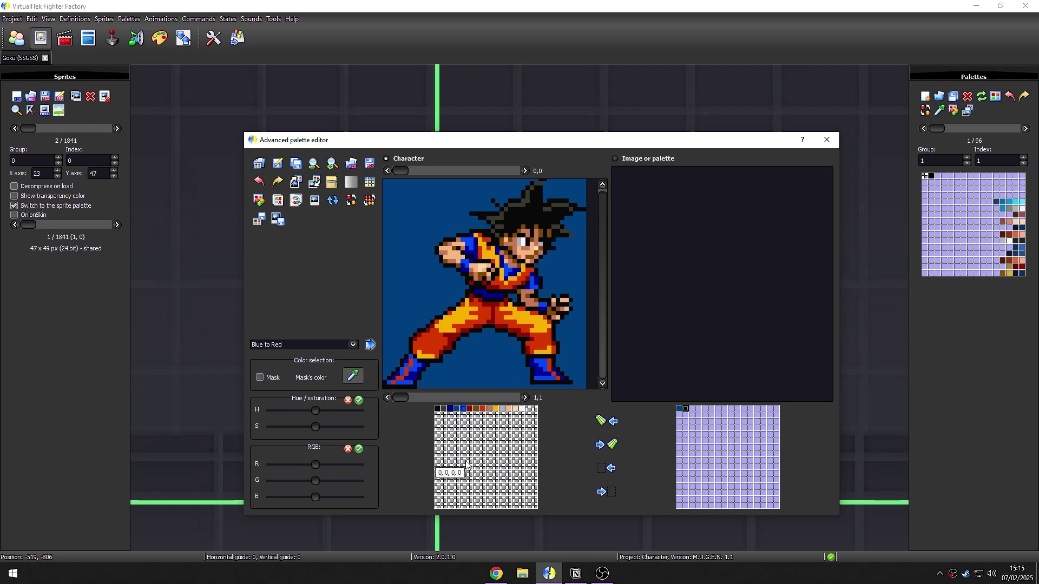
Step: Try different RGB shifts on the blue shades of Goku's outfit to identify them, and reset the RGB adjustment
{"action": "left_click_drag", "start_coordinate": [315, 465], "coordinate": [388, 463]}
{"action": "left_click_drag", "start_coordinate": [319, 481], "coordinate": [280, 481]}
{"action": "mouse_move", "coordinate": [357, 464]}
{"action": "left_mouse_down"}
{"action": "mouse_move", "coordinate": [287, 469]}
{"action": "mouse_move", "coordinate": [361, 467]}
{"action": "left_mouse_up"}
{"action": "mouse_move", "coordinate": [282, 479]}
{"action": "left_mouse_down"}
{"action": "mouse_move", "coordinate": [372, 485]}
{"action": "mouse_move", "coordinate": [272, 495]}
{"action": "left_mouse_up"}
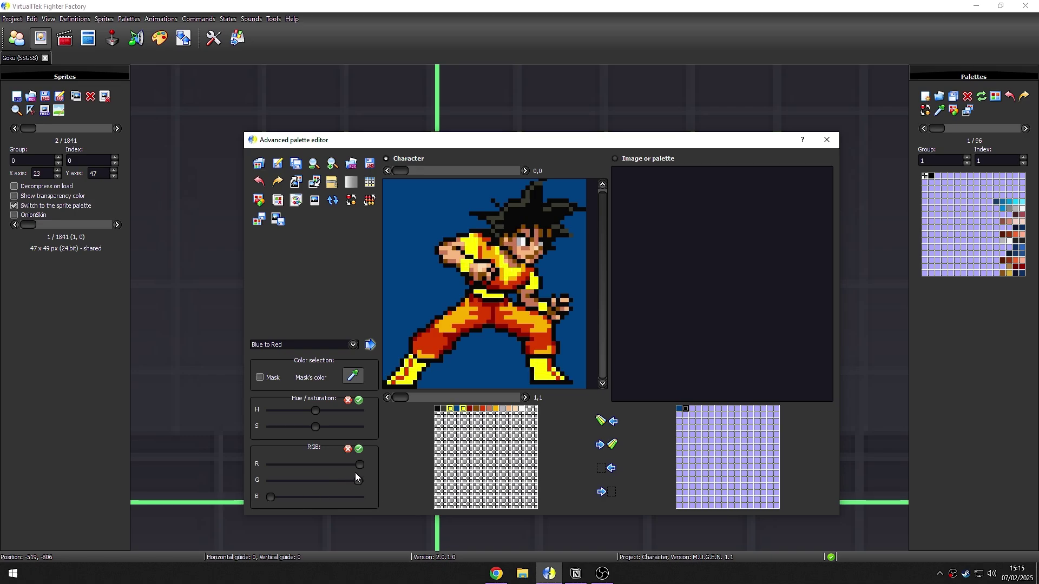
{"action": "left_click_drag", "start_coordinate": [356, 477], "coordinate": [271, 484]}
{"action": "left_click_drag", "start_coordinate": [360, 465], "coordinate": [278, 461]}
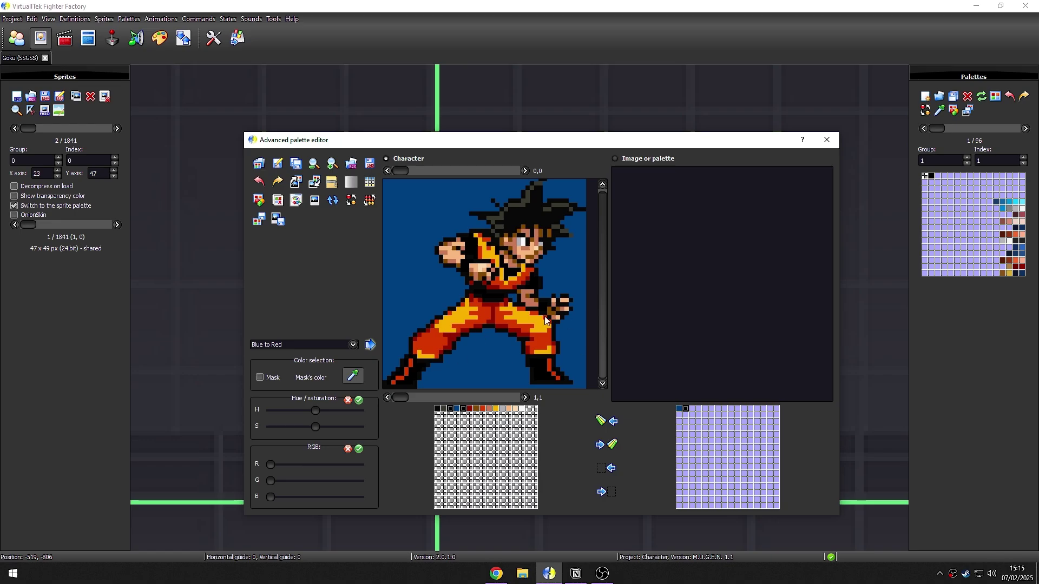
{"action": "left_click", "coordinate": [347, 447]}
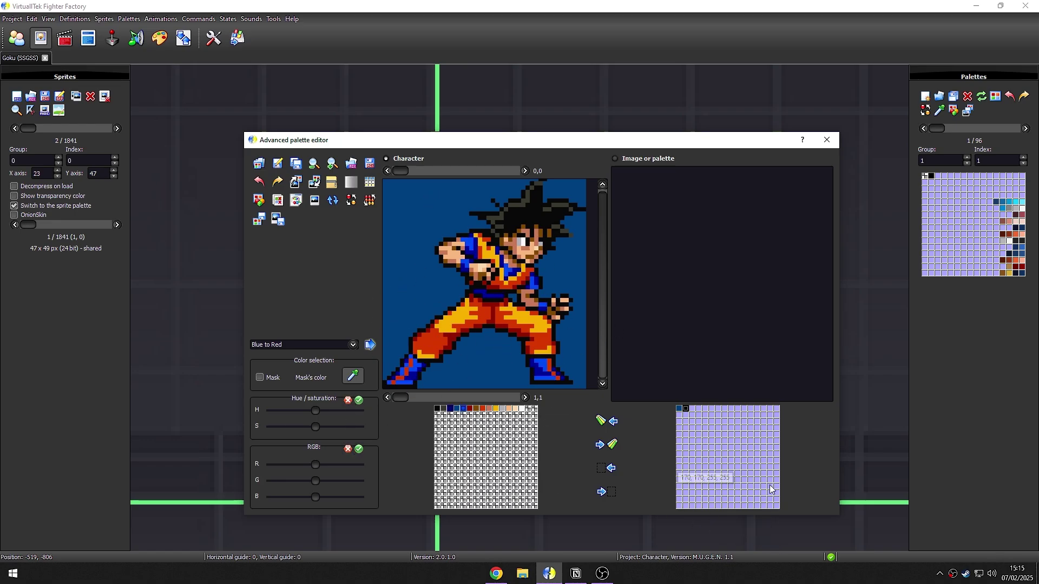
Step: Copy the outfit's two blue shades into the last two image palette slots, and recolor them magenta in the frame
{"action": "left_click_drag", "start_coordinate": [769, 505], "coordinate": [778, 507]}
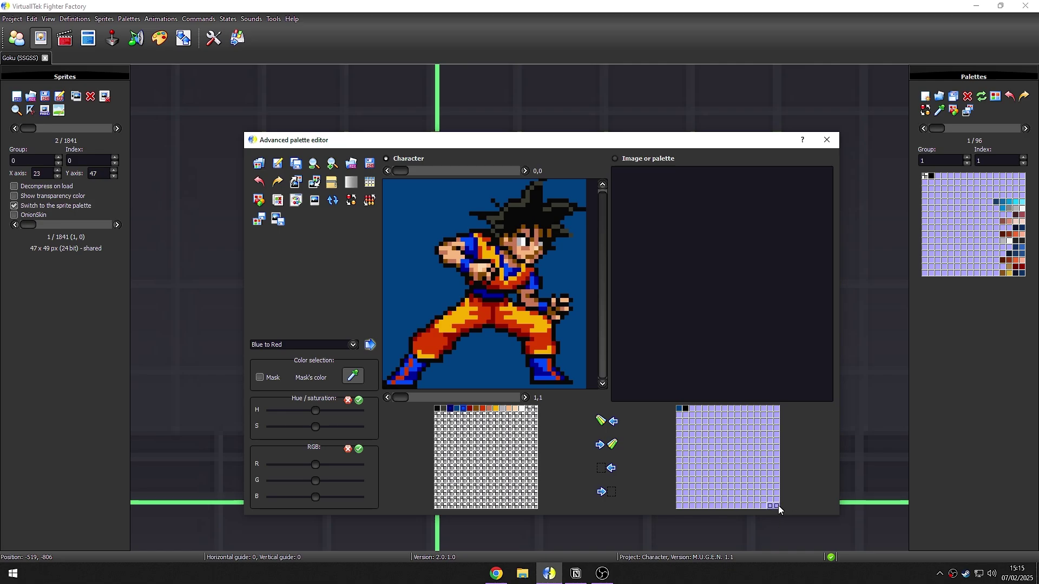
{"action": "left_click", "coordinate": [605, 445]}
{"action": "left_click", "coordinate": [259, 200]}
{"action": "left_click", "coordinate": [433, 317]}
{"action": "key", "text": "Return"}
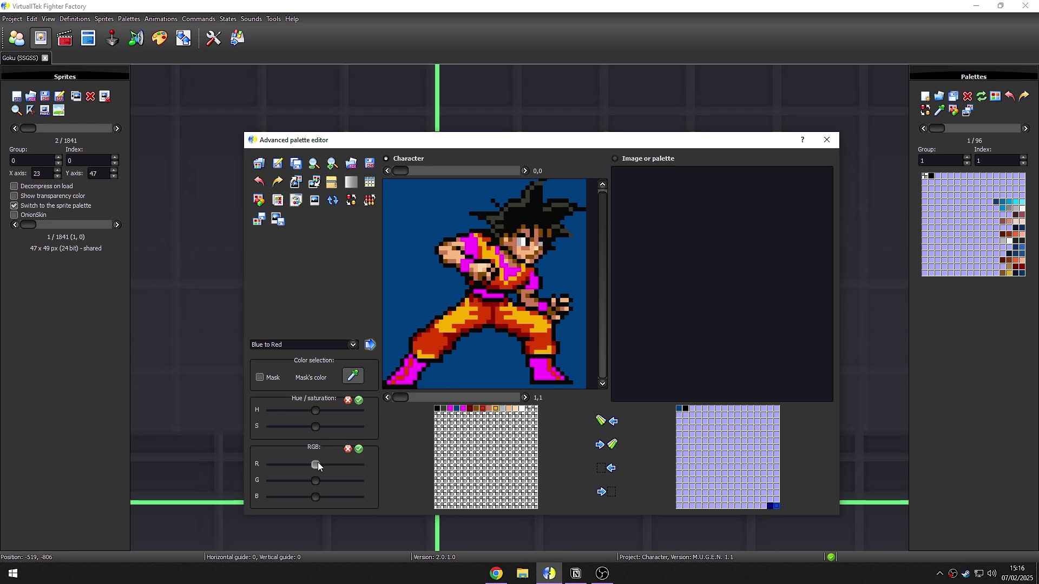
Step: Test the red and orange gi shades with a red shift, copy them to the image palette and recolor them magenta
{"action": "left_click_drag", "start_coordinate": [317, 466], "coordinate": [132, 466]}
{"action": "left_click", "coordinate": [347, 449]}
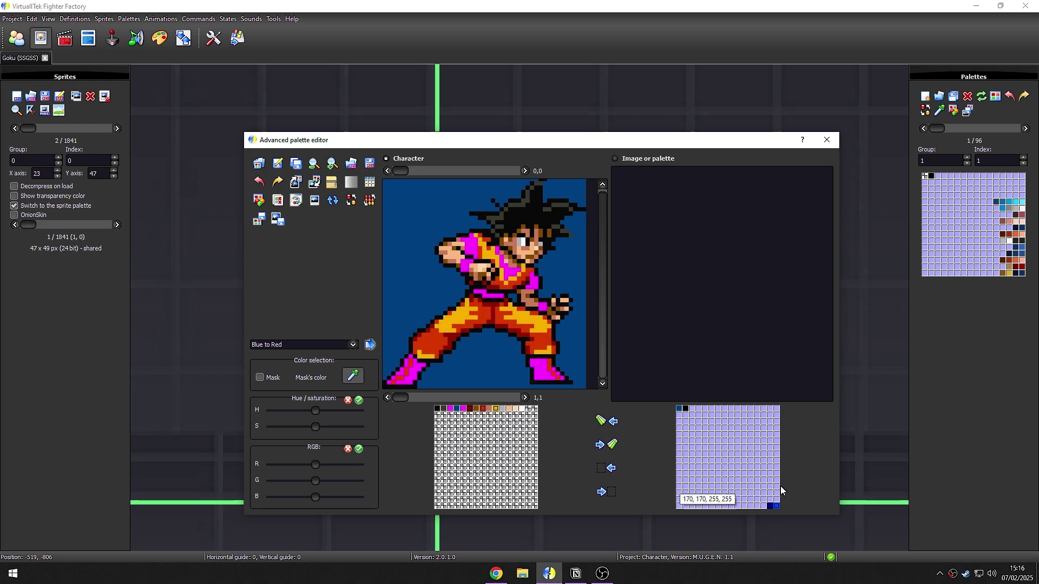
{"action": "left_click", "coordinate": [259, 200]}
{"action": "left_click", "coordinate": [432, 319]}
{"action": "double_click", "coordinate": [432, 317]}
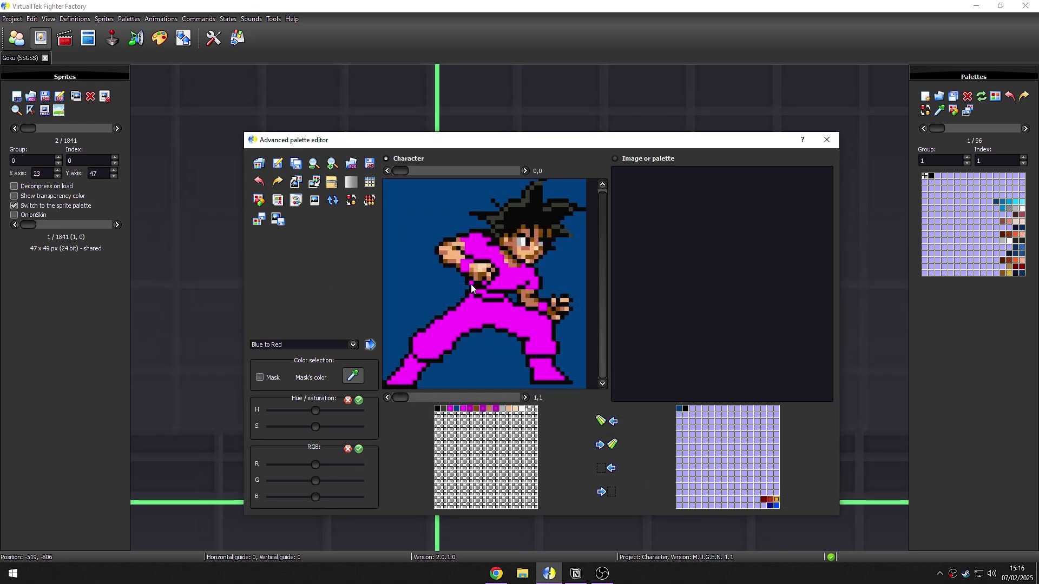
Step: Identify the four skin shades with an RGB shift, copy them above the gi colors and recolor them magenta in the frame
{"action": "left_click", "coordinate": [477, 408]}
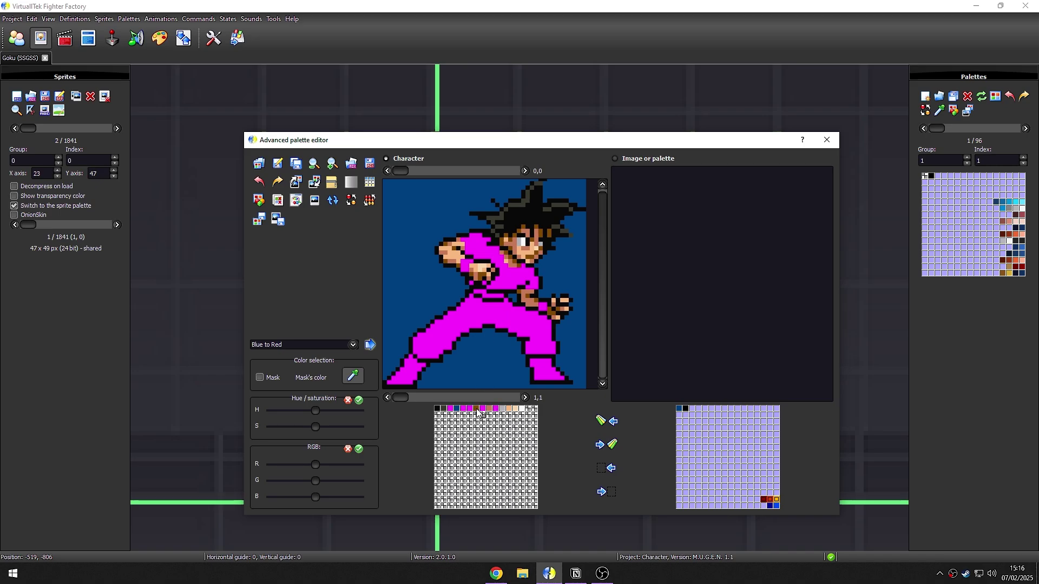
{"action": "left_click", "coordinate": [445, 261]}
{"action": "left_click", "coordinate": [449, 261]}
{"action": "left_click", "coordinate": [535, 248]}
{"action": "left_click_drag", "start_coordinate": [316, 464], "coordinate": [290, 481]}
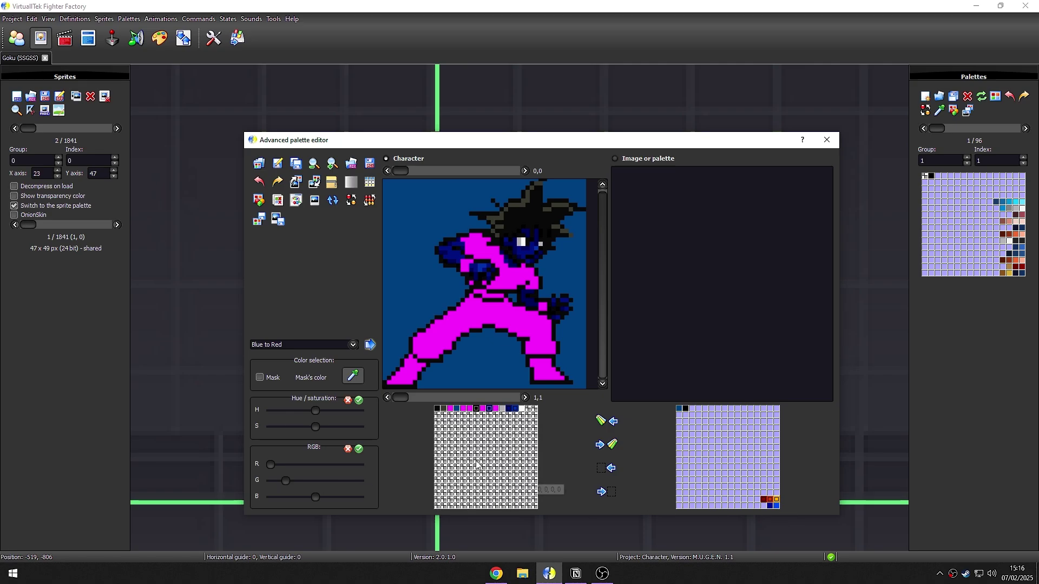
{"action": "left_click", "coordinate": [348, 449]}
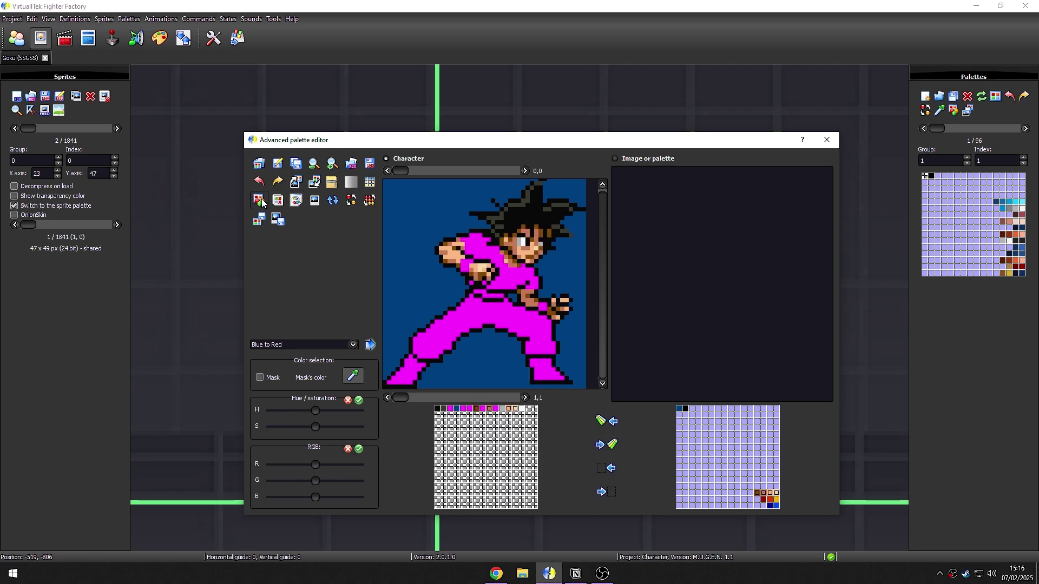
{"action": "left_click", "coordinate": [259, 201]}
{"action": "double_click", "coordinate": [436, 315]}
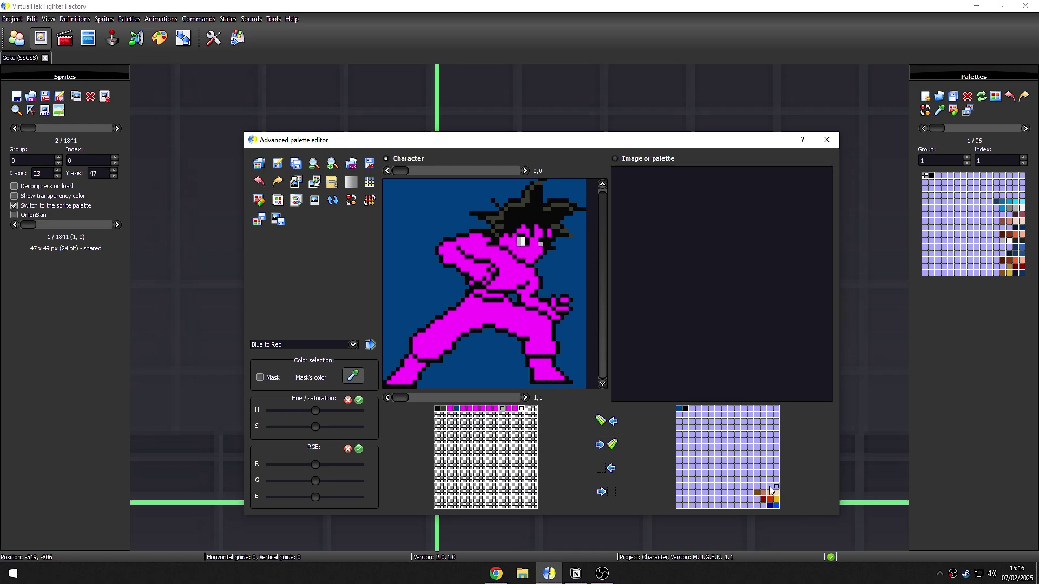
Step: Copy the light grey and white eye shades into the image palette above the skin colors, and recolor them magenta
{"action": "left_click", "coordinate": [610, 448]}
{"action": "left_click", "coordinate": [259, 200]}
{"action": "left_click", "coordinate": [432, 314]}
{"action": "key", "text": "Return"}
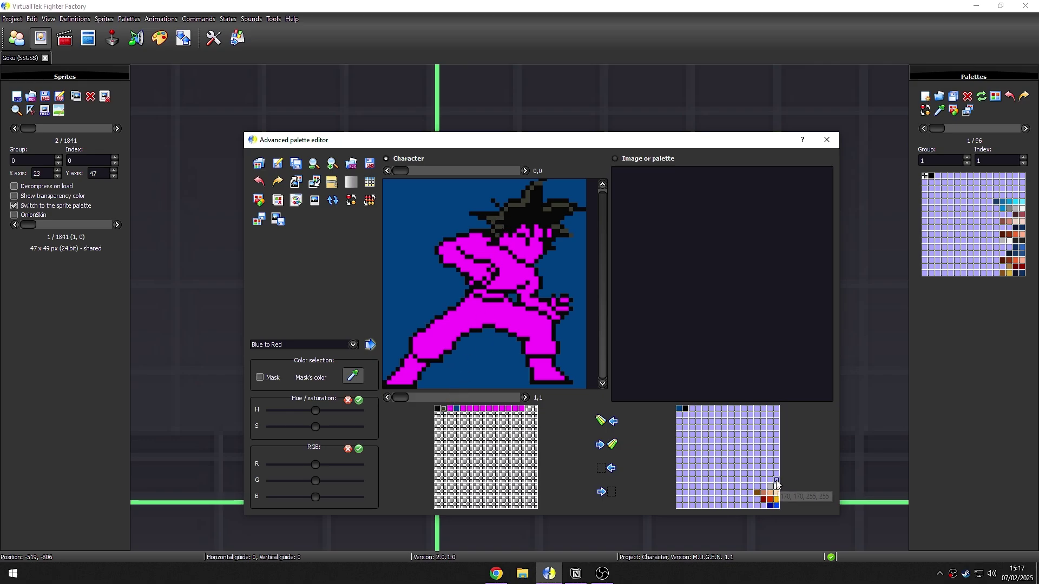
Step: Copy the dark grey hair shade into the image palette slot above the eye colors, and recolor it magenta
{"action": "left_click", "coordinate": [259, 200]}
{"action": "left_click", "coordinate": [433, 318]}
{"action": "key", "text": "Return"}
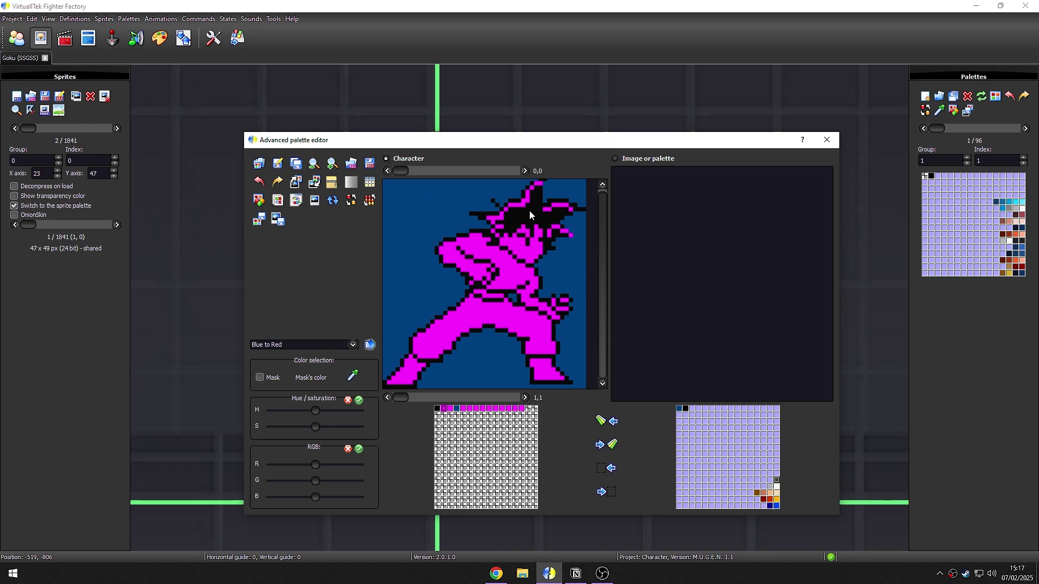
Step: Recolor the frame's black outline and its blue background magenta (255, 0, 255) to check for leftover colors
{"action": "double_click", "coordinate": [438, 408]}
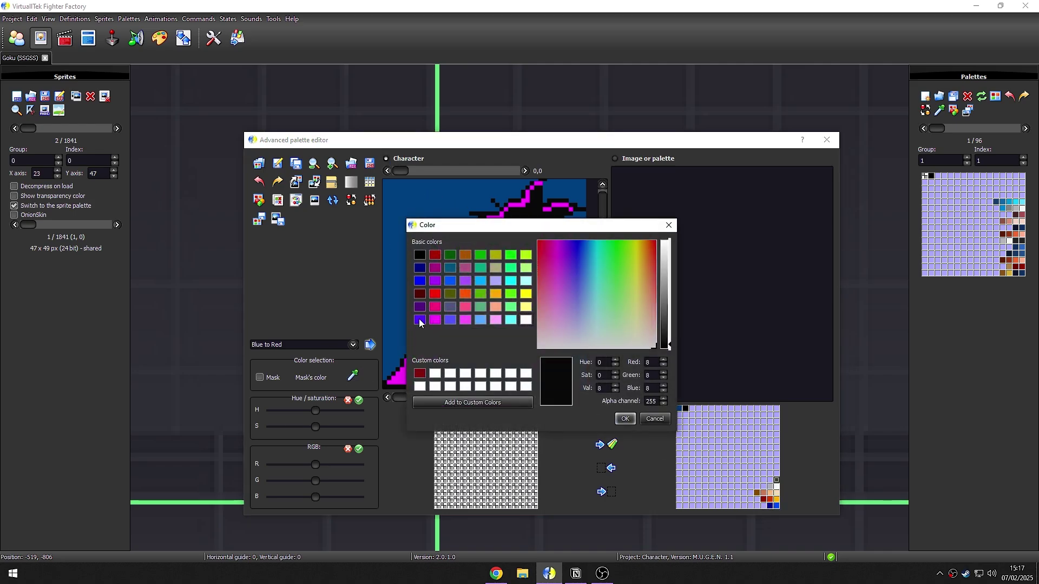
{"action": "double_click", "coordinate": [433, 320]}
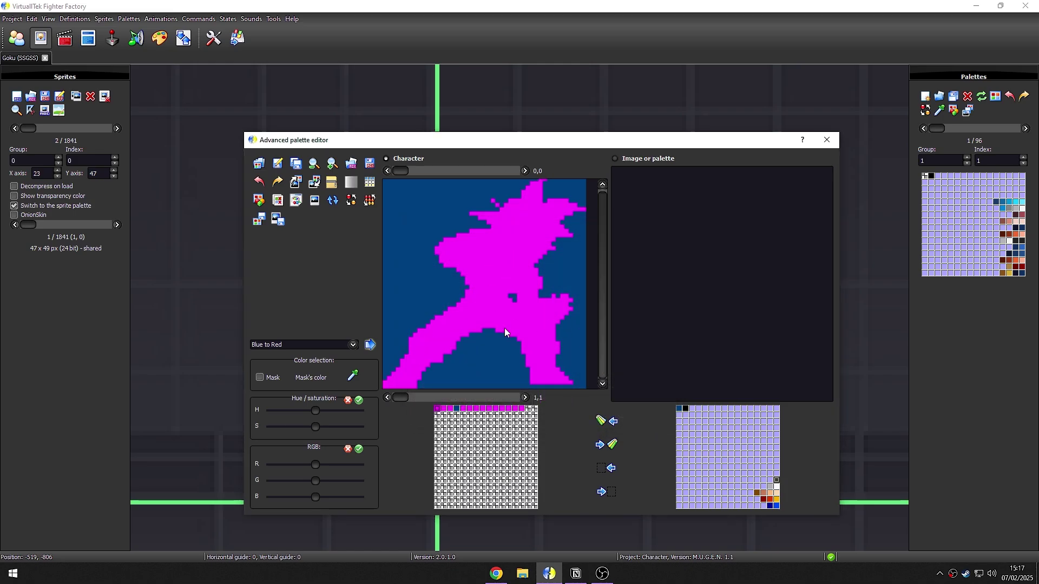
{"action": "double_click", "coordinate": [455, 409]}
{"action": "double_click", "coordinate": [434, 320]}
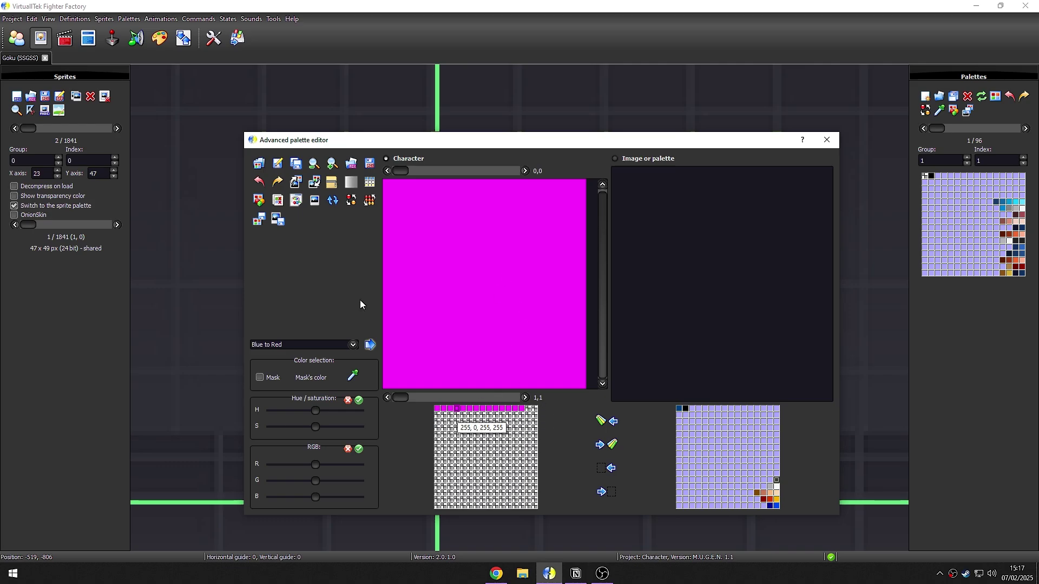
Step: Undo the frame's magenta recoloring and save the image palette to the desktop as newplaette
{"action": "left_click", "coordinate": [261, 183]}
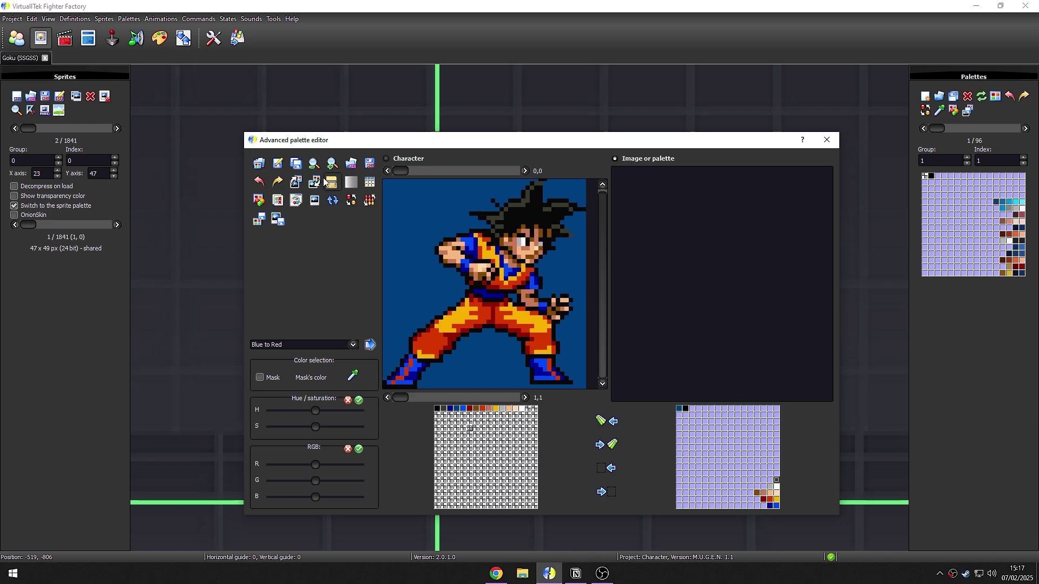
{"action": "left_click", "coordinate": [278, 163]}
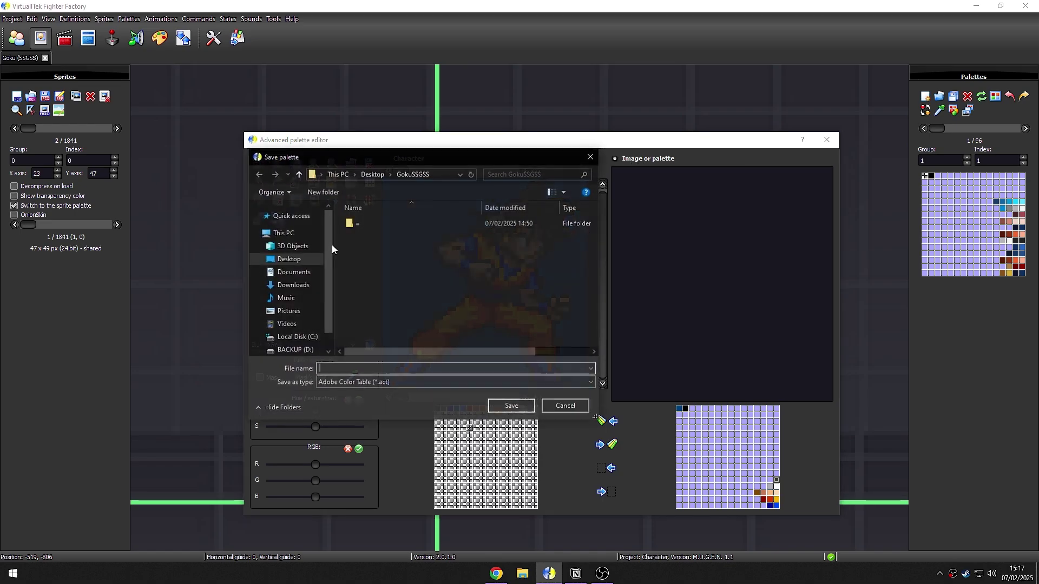
{"action": "left_click", "coordinate": [292, 259]}
{"action": "left_click", "coordinate": [400, 372]}
{"action": "type", "text": "newplaette"}
{"action": "key", "text": "Return"}
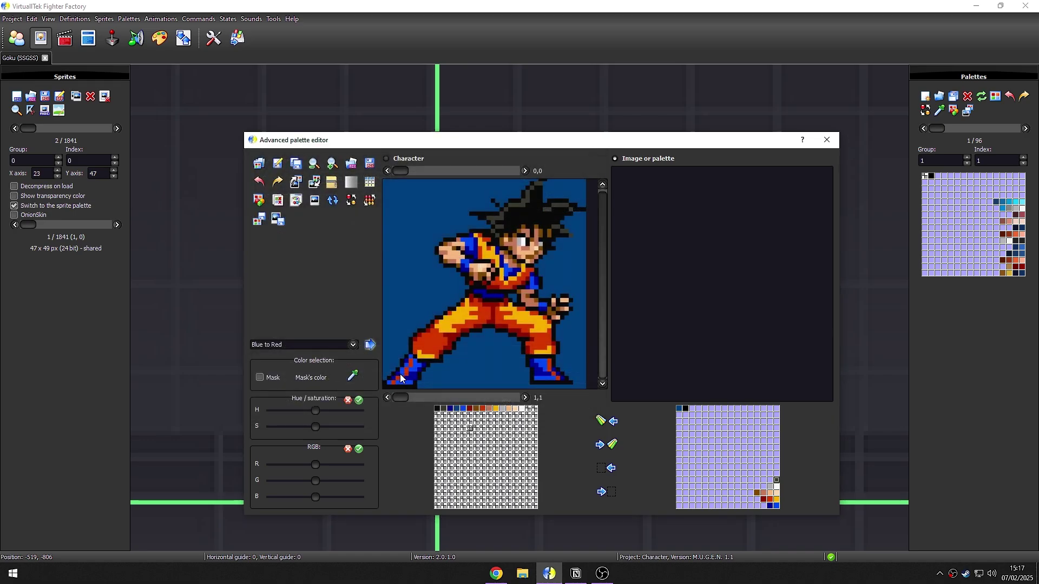
Step: Apply the saved palette to all of the Goku frame image files at once and close the palette editor
{"action": "left_click", "coordinate": [316, 184]}
{"action": "left_click", "coordinate": [392, 245]}
{"action": "key", "text": "ctrl+a"}
{"action": "key", "text": "Return"}
{"action": "key", "text": "Escape"}
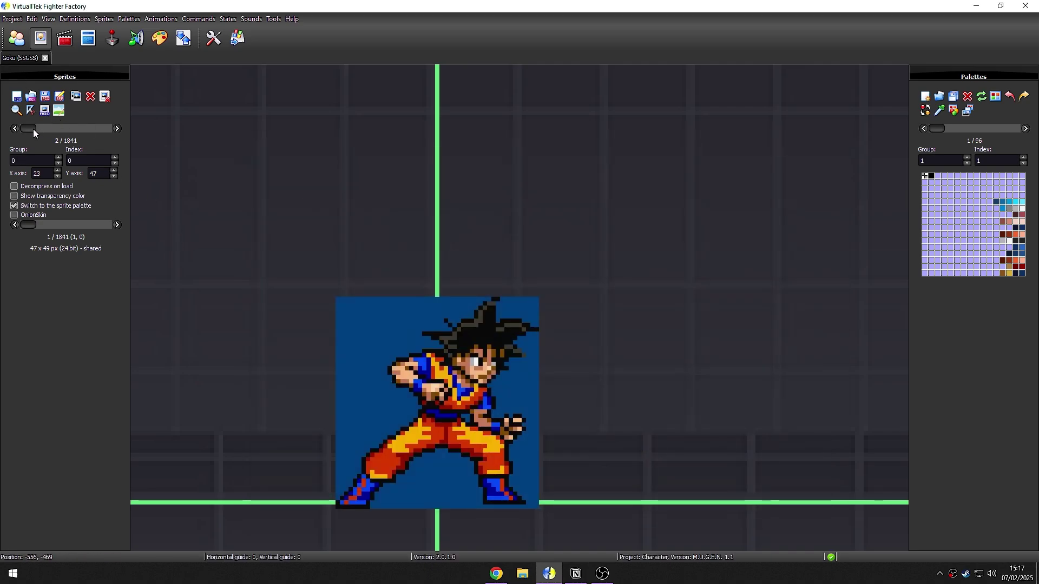
Step: Delete the old 24-bit Goku frames from the sprite list
{"action": "key", "text": "Left"}
{"action": "key", "text": "Right"}
{"action": "left_click", "coordinate": [89, 99]}
{"action": "key", "text": "Return"}
{"action": "left_click", "coordinate": [88, 98]}
{"action": "key", "text": "Return"}
Step: Add the four indexed frames 0 to 3 from the gokusprite folder as new sprites with their own shared palette
{"action": "left_click", "coordinate": [16, 97]}
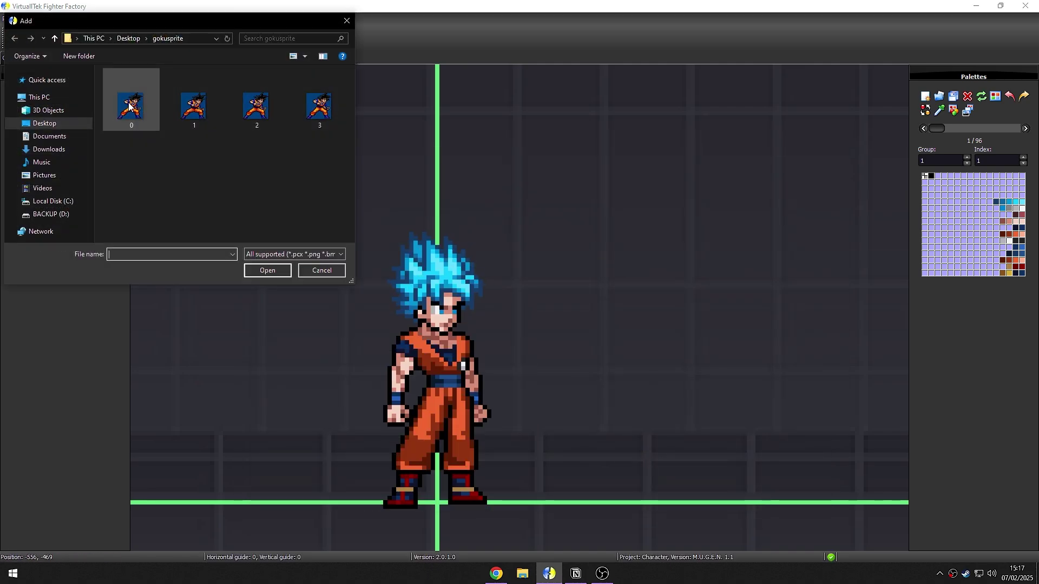
{"action": "left_click", "coordinate": [129, 108]}
{"action": "key", "text": "ctrl+a"}
{"action": "key", "text": "Return"}
{"action": "left_click", "coordinate": [556, 248]}
{"action": "left_click", "coordinate": [546, 362]}
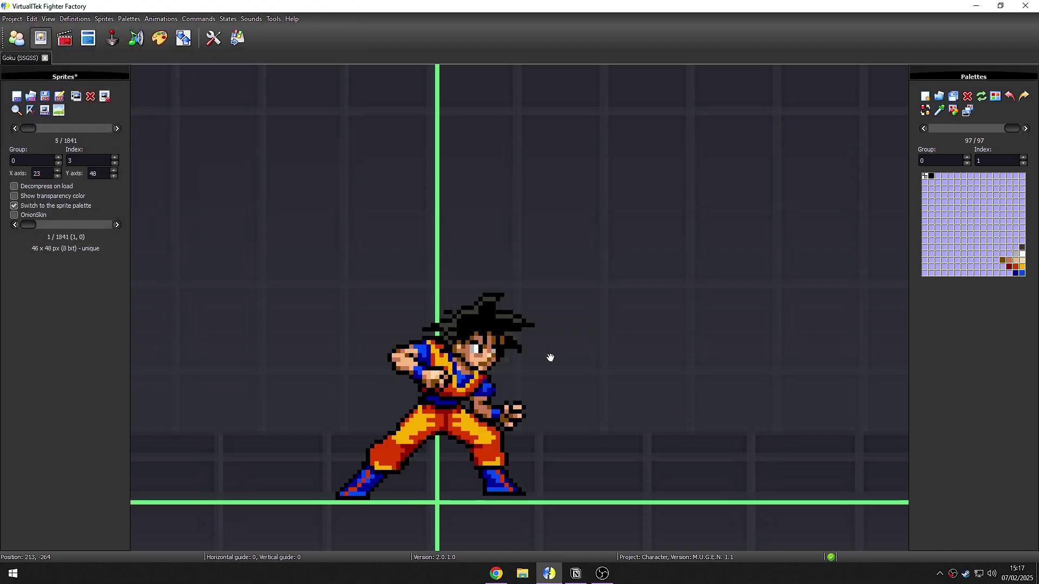
Step: Lower the new Goku frames of group 0 onto the ground line so their Y axis is 47
{"action": "left_click", "coordinate": [15, 129]}
{"action": "left_click", "coordinate": [15, 128]}
{"action": "left_click", "coordinate": [15, 129]}
{"action": "key", "text": "Left"}
{"action": "key", "text": "Right"}
{"action": "left_click_drag", "start_coordinate": [566, 391], "coordinate": [557, 260]}
{"action": "left_click_drag", "start_coordinate": [466, 270], "coordinate": [466, 279]}
{"action": "left_click", "coordinate": [117, 128]}
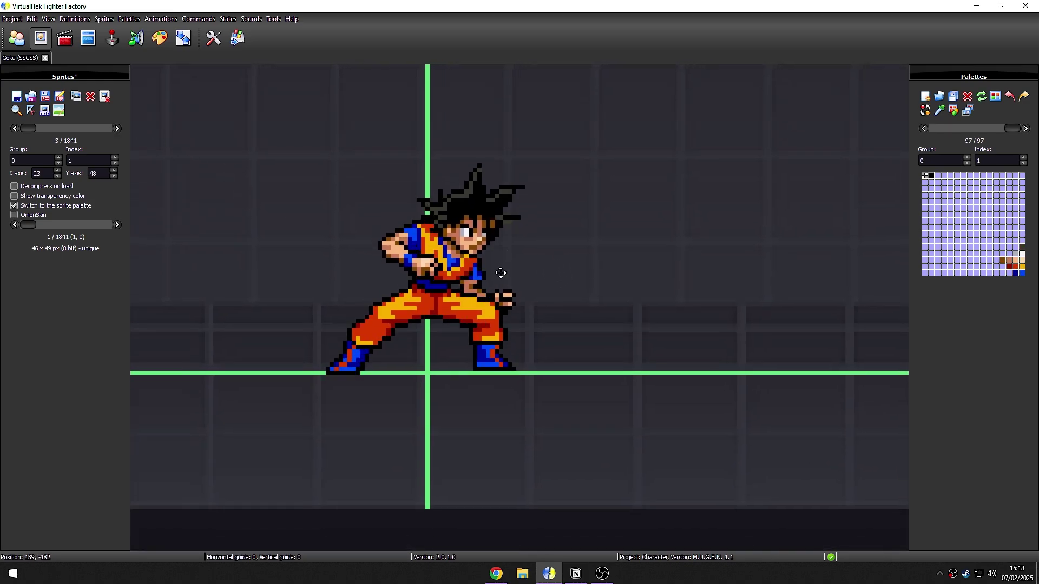
{"action": "left_click_drag", "start_coordinate": [501, 272], "coordinate": [500, 277]}
{"action": "key", "text": "Page_Down"}
{"action": "left_click_drag", "start_coordinate": [436, 295], "coordinate": [436, 304]}
{"action": "key", "text": "Page_Down"}
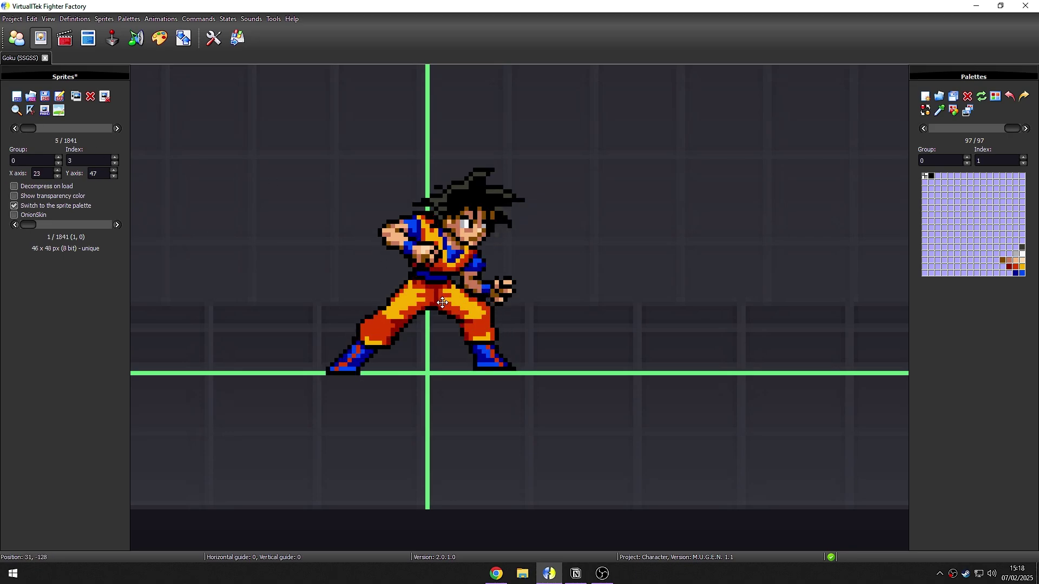
Step: Flip back and forth through the first sprites to check the new frames' alignment and palette against the original character
{"action": "key", "text": "Page_Up"}
{"action": "key", "text": "Page_Up"}
{"action": "key", "text": "Page_Up"}
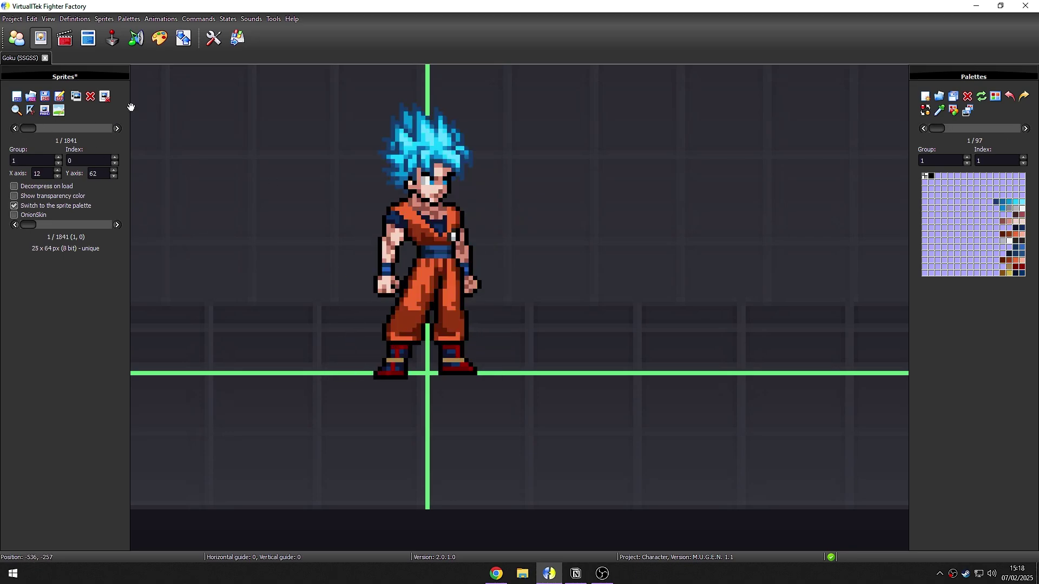
{"action": "key", "text": "Page_Down"}
{"action": "key", "text": "Page_Down"}
{"action": "key", "text": "Page_Up"}
{"action": "key", "text": "Page_Up"}
{"action": "key", "text": "Page_Up"}
{"action": "key", "text": "Page_Down"}
{"action": "key", "text": "Page_Down"}
{"action": "key", "text": "Page_Up"}
{"action": "key", "text": "Page_Up"}
{"action": "key", "text": "Page_Down"}
Step: Try a green hue shift on the gi colors of sprite 0,0 in an enlarged palette editor, and discard it
{"action": "left_click", "coordinate": [160, 42]}
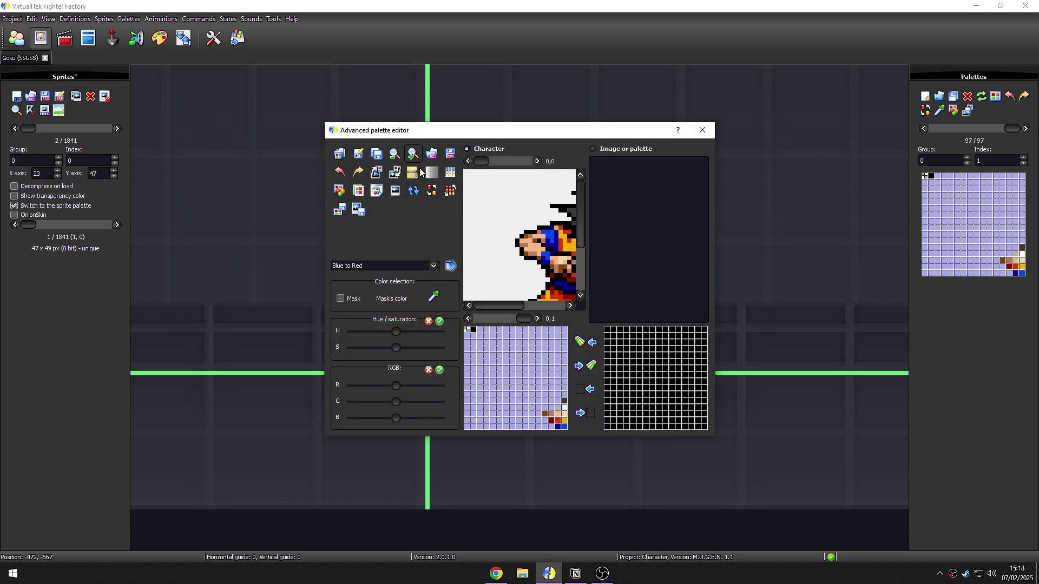
{"action": "left_click_drag", "start_coordinate": [713, 436], "coordinate": [889, 503]}
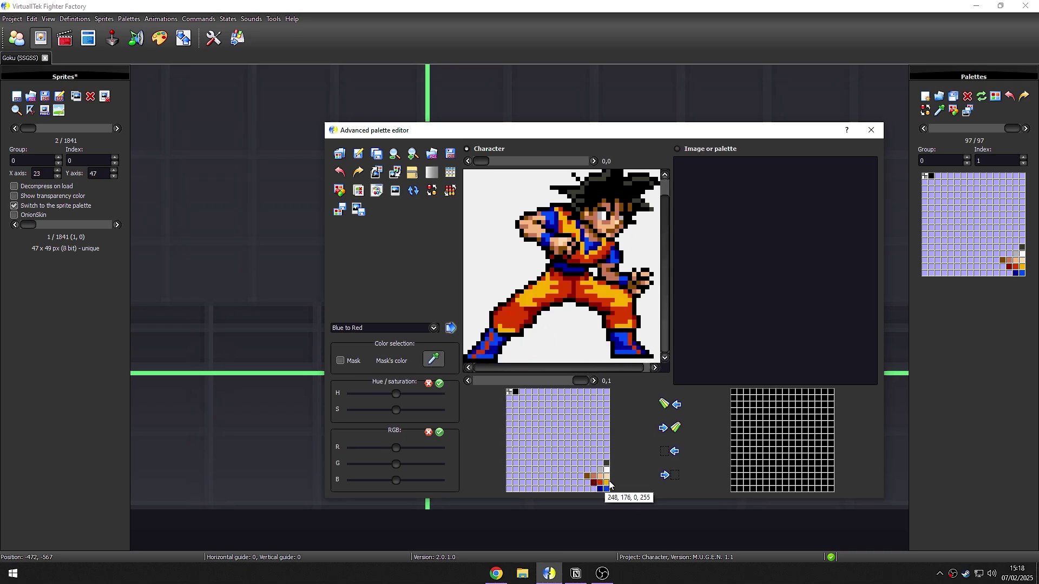
{"action": "mouse_move", "coordinate": [396, 395]}
{"action": "left_mouse_down"}
{"action": "mouse_move", "coordinate": [362, 394]}
{"action": "mouse_move", "coordinate": [411, 389]}
{"action": "left_mouse_up"}
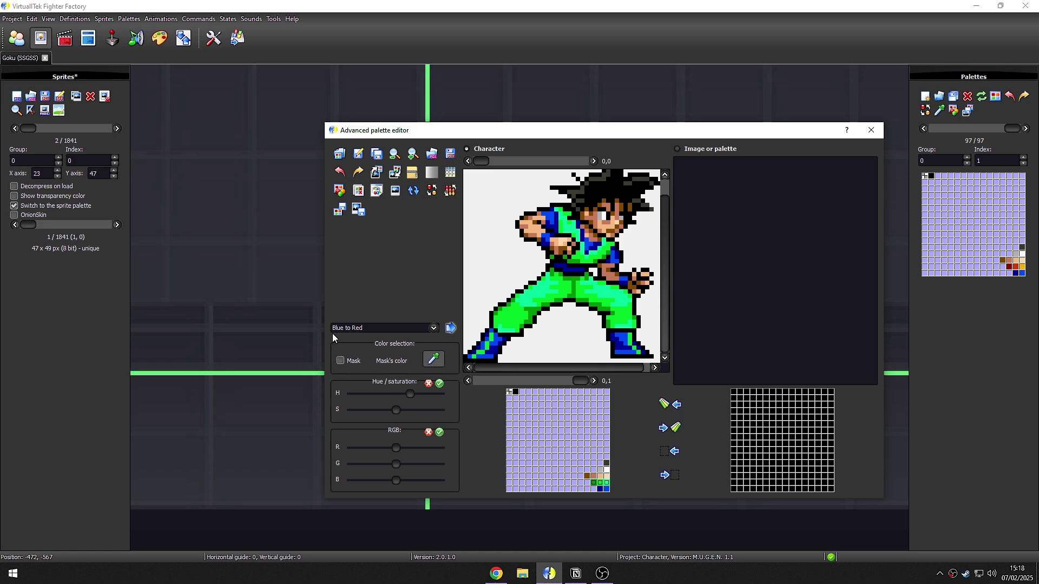
{"action": "key", "text": "Escape"}
Step: Try a turquoise-green hue shift on the trouser colors of the blue-haired sprite 1,1 in an enlarged palette editor
{"action": "left_click", "coordinate": [117, 129]}
{"action": "left_click", "coordinate": [117, 128]}
{"action": "left_click", "coordinate": [116, 130]}
{"action": "left_click", "coordinate": [117, 130]}
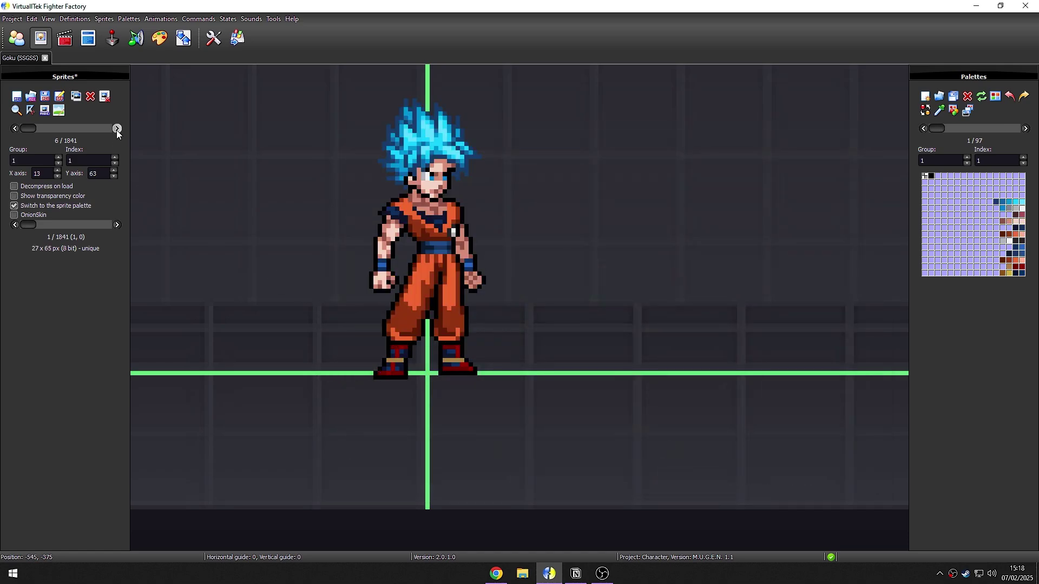
{"action": "left_click", "coordinate": [161, 40]}
{"action": "left_click", "coordinate": [411, 154]}
{"action": "left_click", "coordinate": [412, 155]}
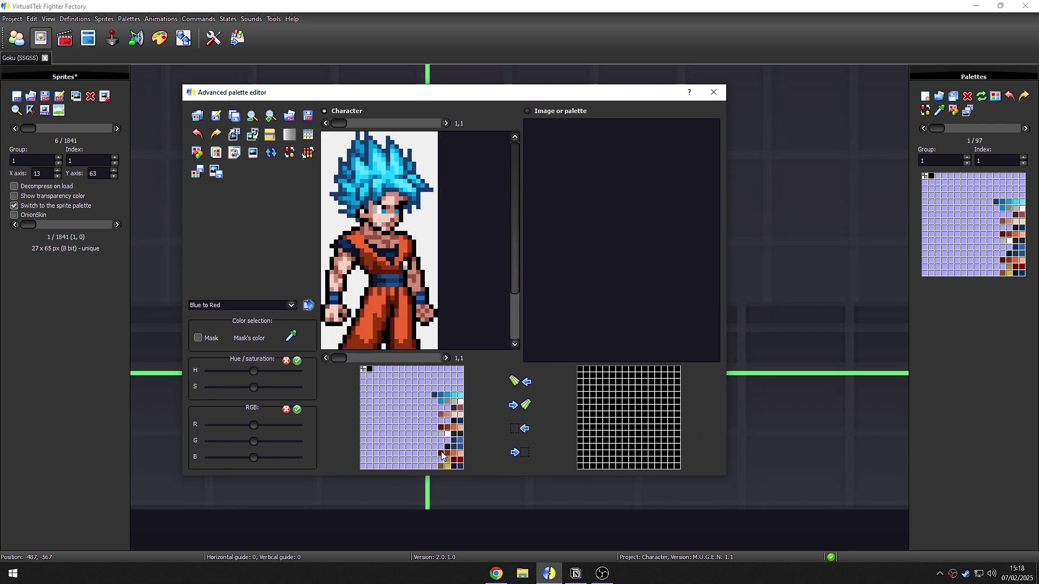
{"action": "scroll", "coordinate": [363, 323], "scroll_direction": "down", "scroll_amount": 2}
{"action": "left_click_drag", "start_coordinate": [252, 374], "coordinate": [272, 377]}
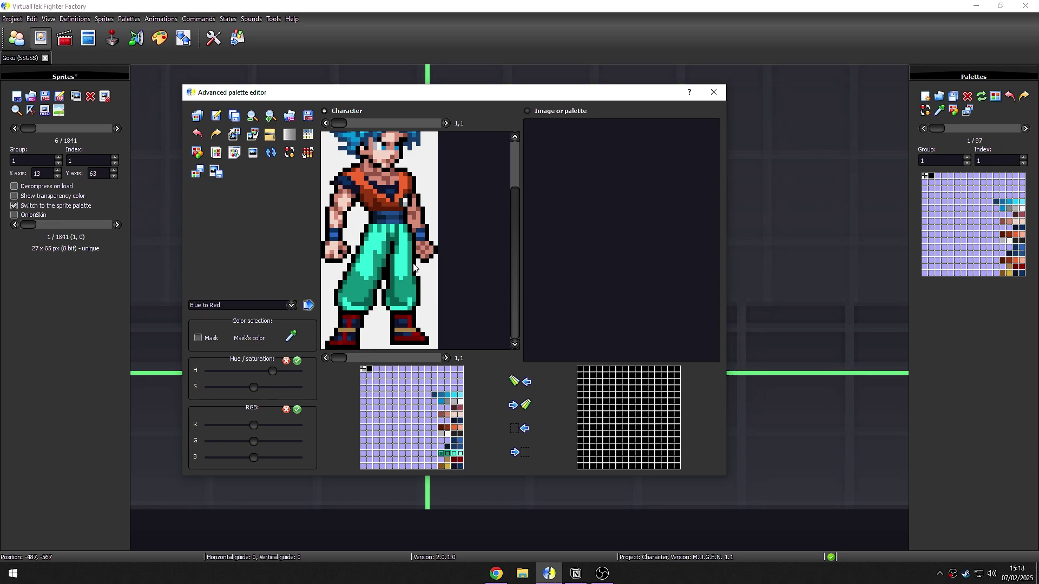
{"action": "scroll", "coordinate": [406, 260], "scroll_direction": "up", "scroll_amount": 3}
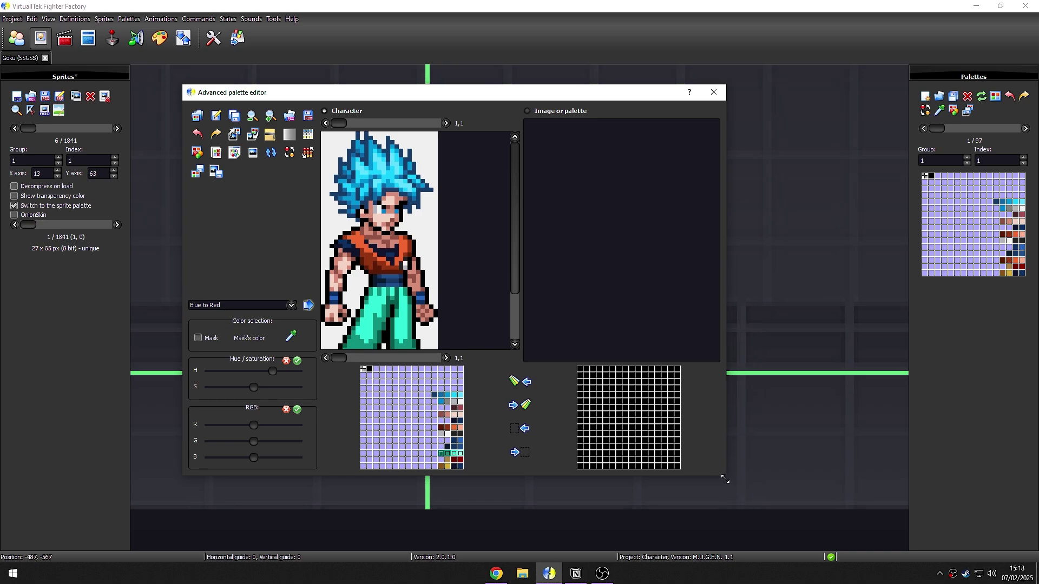
{"action": "left_click_drag", "start_coordinate": [725, 480], "coordinate": [781, 527]}
{"action": "left_click_drag", "start_coordinate": [493, 92], "coordinate": [559, 59]}
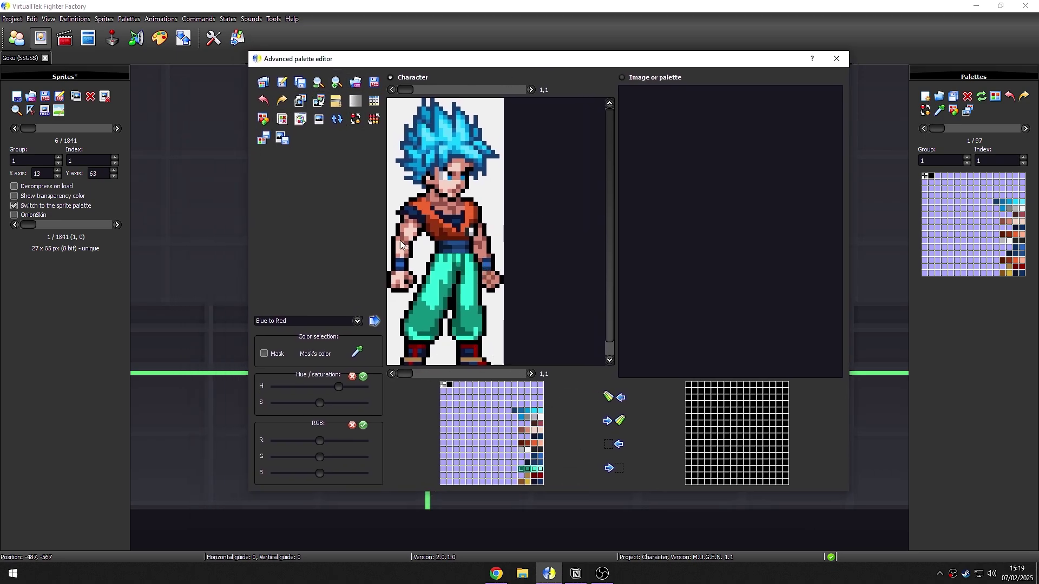
Step: Try a green hue shift on sprite 1,1's skin colors, examine its lowest palette row, and discard the changes
{"action": "left_click_drag", "start_coordinate": [521, 443], "coordinate": [541, 436]}
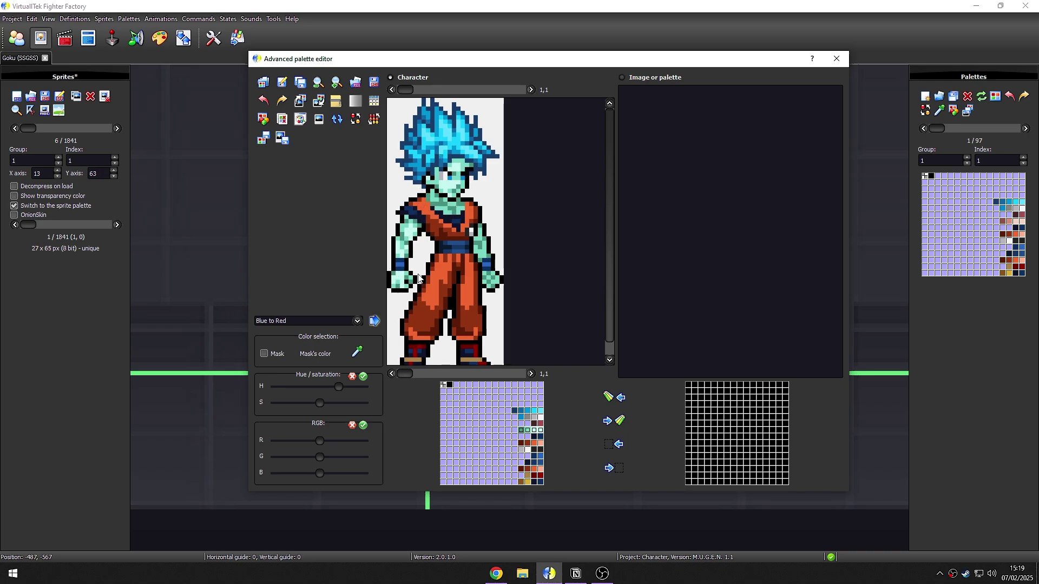
{"action": "scroll", "coordinate": [467, 272], "scroll_direction": "down", "scroll_amount": 1}
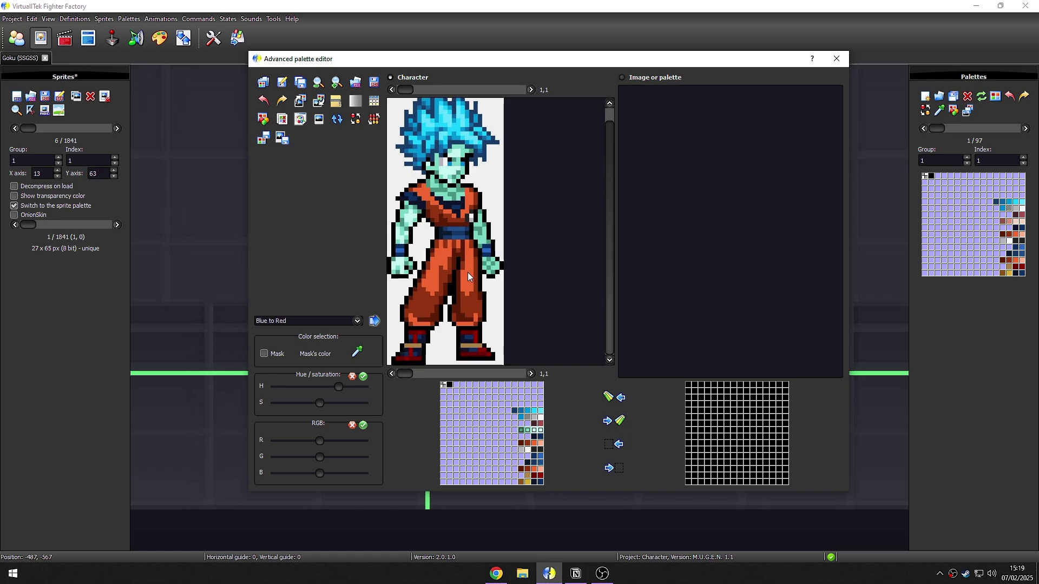
{"action": "mouse_move", "coordinate": [520, 443]}
{"action": "left_mouse_down"}
{"action": "mouse_move", "coordinate": [543, 443]}
{"action": "mouse_move", "coordinate": [533, 472]}
{"action": "mouse_move", "coordinate": [542, 470]}
{"action": "mouse_move", "coordinate": [515, 450]}
{"action": "left_mouse_up"}
{"action": "left_click", "coordinate": [522, 482]}
{"action": "left_click", "coordinate": [528, 482]}
{"action": "left_click", "coordinate": [534, 482]}
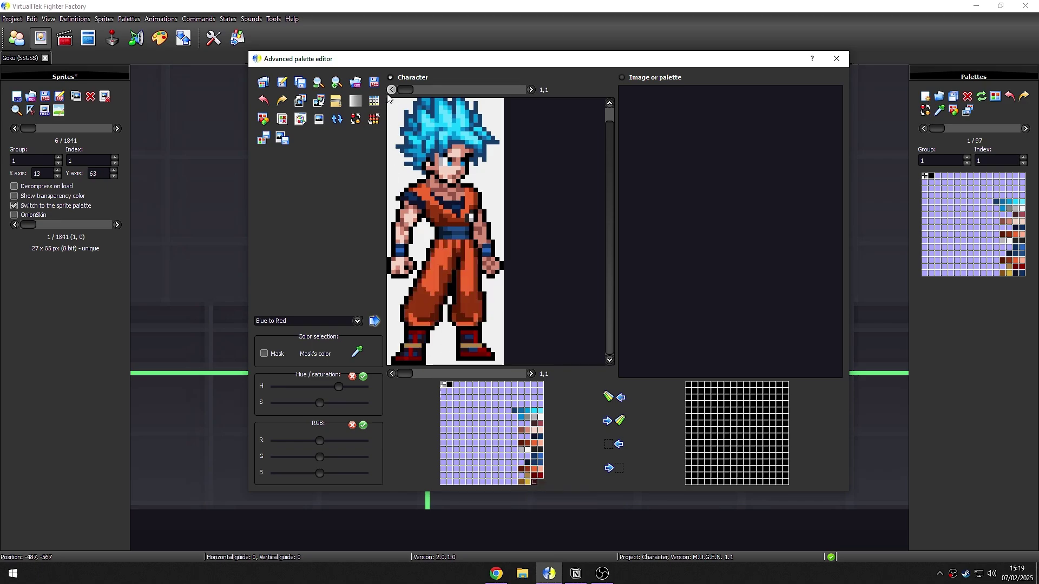
{"action": "key", "text": "Escape"}
Step: Return to sprite 0,0, save the character and test it in M.U.G.E.N
{"action": "left_click_drag", "start_coordinate": [27, 128], "coordinate": [20, 127]}
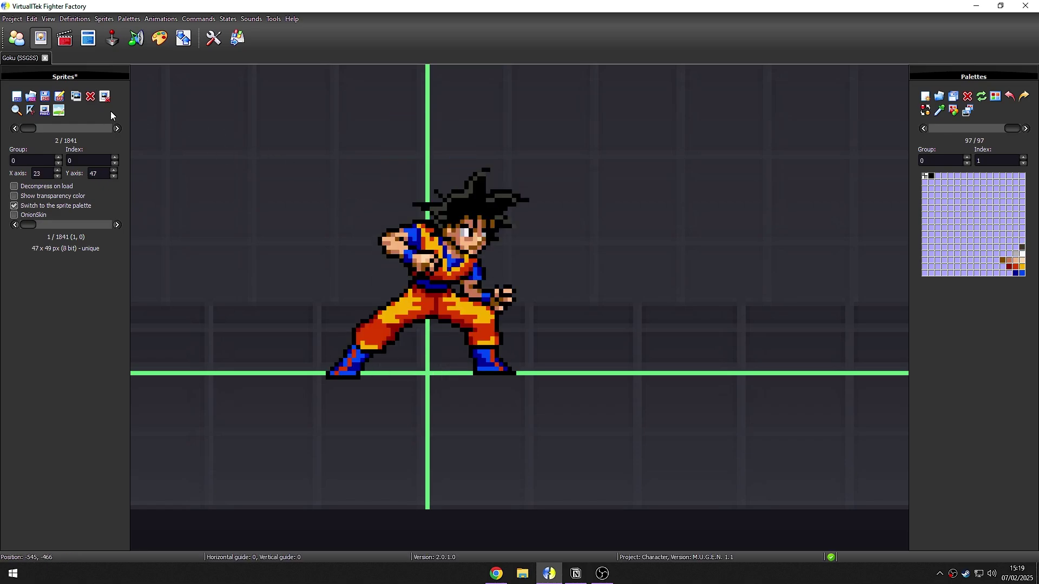
{"action": "key", "text": "ctrl+s"}
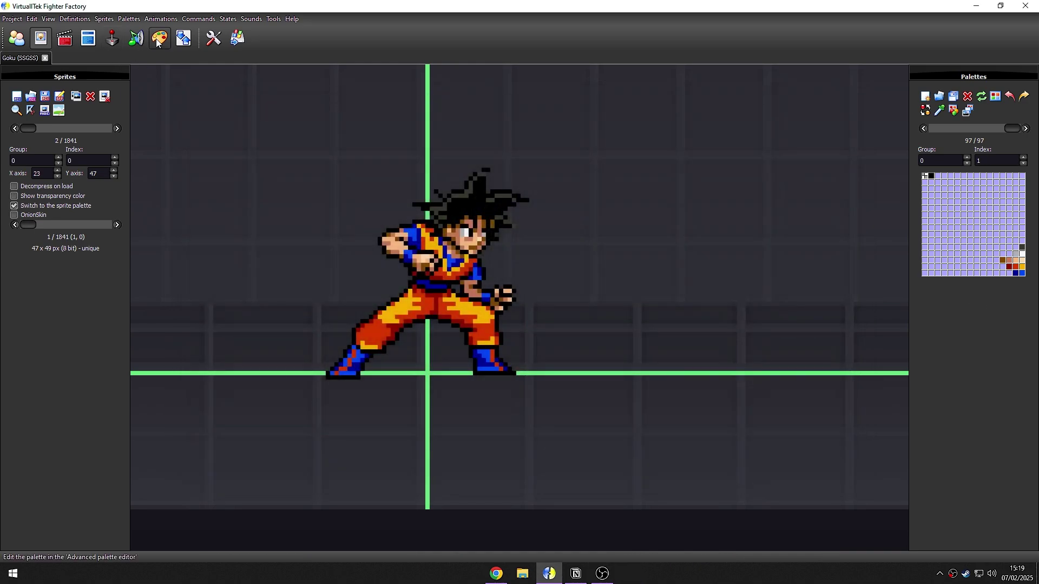
Step: Shift the hue of sprite 0,0's orange gi colors to turquoise green in the palette editor and apply the changed palette
{"action": "left_click", "coordinate": [157, 38]}
{"action": "left_click", "coordinate": [413, 154]}
{"action": "left_click_drag", "start_coordinate": [409, 130], "coordinate": [275, 93]}
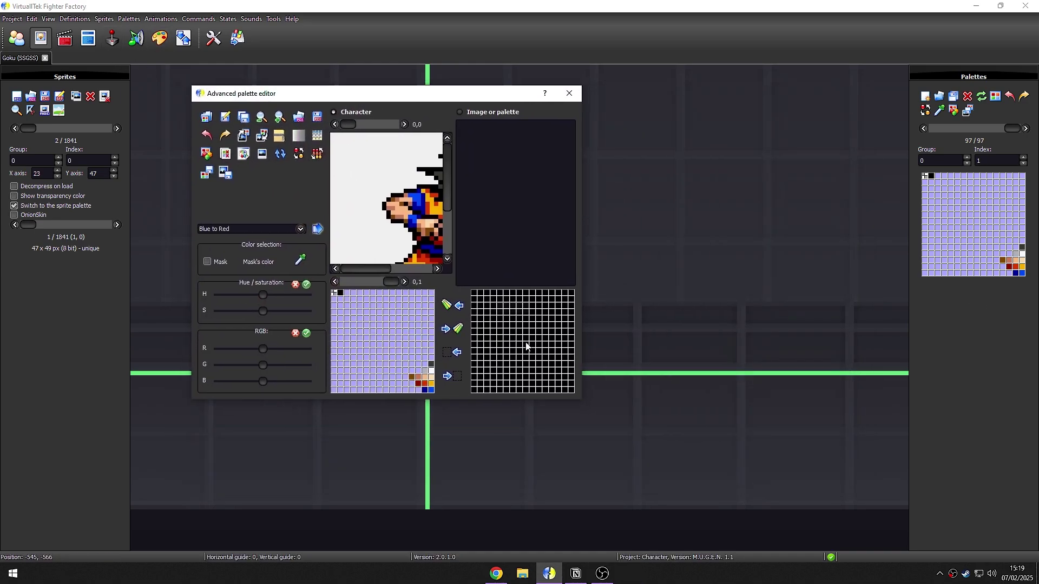
{"action": "left_click_drag", "start_coordinate": [590, 410], "coordinate": [823, 511]}
{"action": "mouse_move", "coordinate": [259, 403]}
{"action": "left_mouse_down"}
{"action": "mouse_move", "coordinate": [245, 404]}
{"action": "mouse_move", "coordinate": [277, 407]}
{"action": "left_mouse_up"}
{"action": "left_click", "coordinate": [204, 176]}
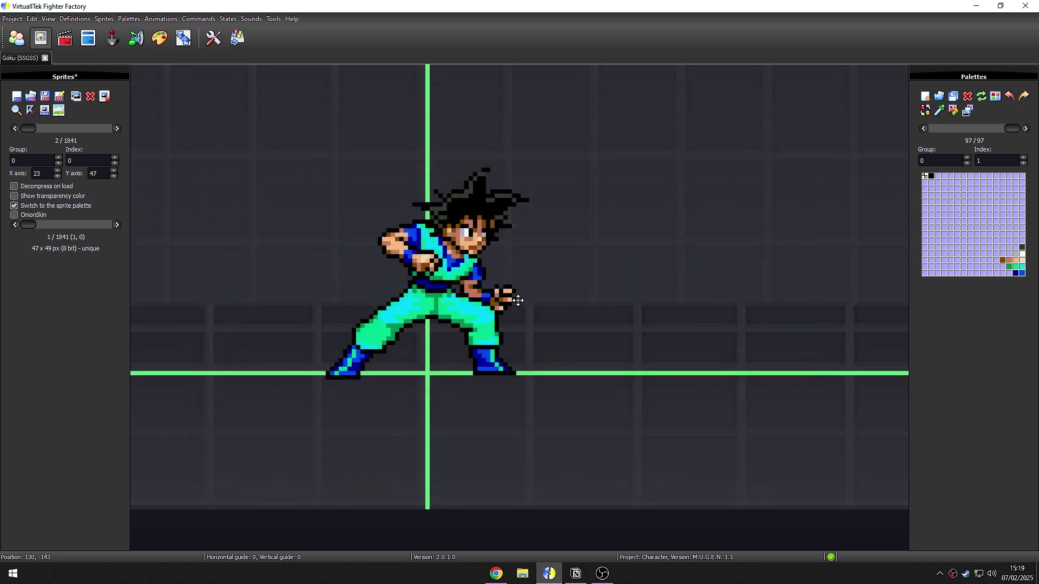
Step: Save the recolored character, run it in M.U.G.E.N and close the test match
{"action": "key", "text": "ctrl+s"}
{"action": "key", "text": "F5"}
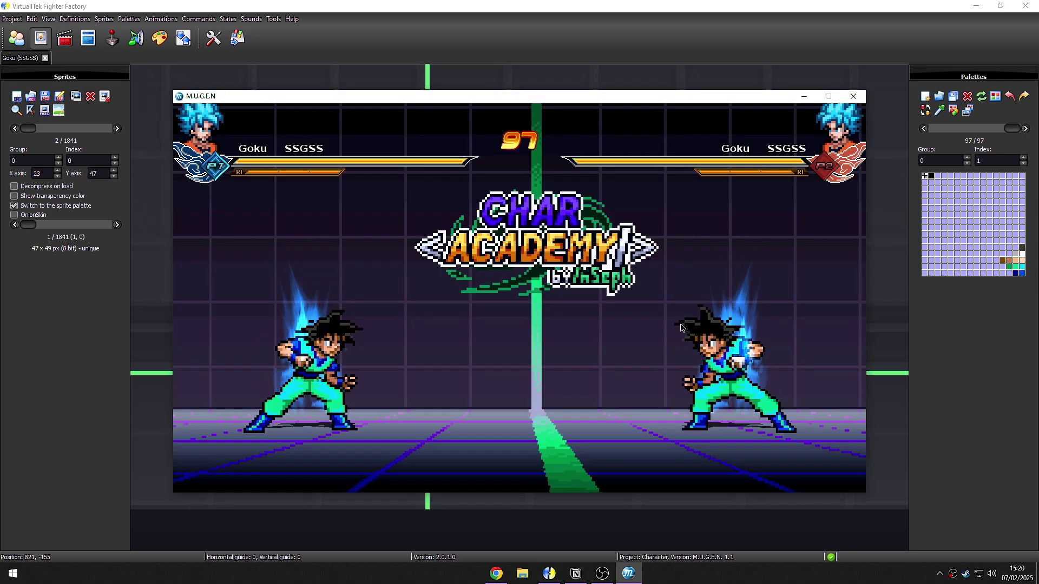
{"action": "key", "text": "Escape"}
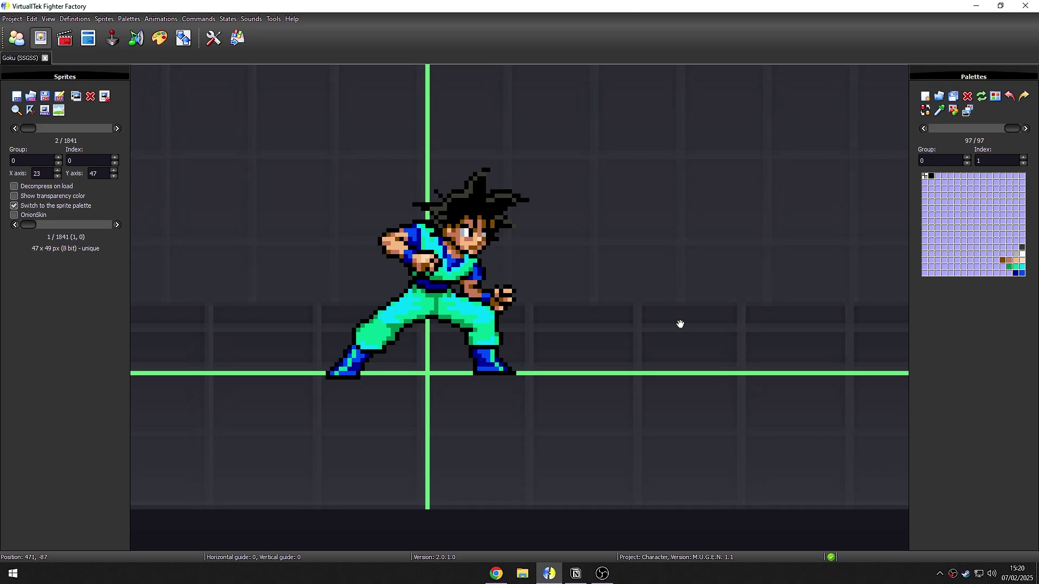
Step: Compare the recolored Goku frames with the blue-haired standing sprite 1,0 and its palette
{"action": "key", "text": "Page_Up"}
{"action": "left_click_drag", "start_coordinate": [810, 264], "coordinate": [845, 362]}
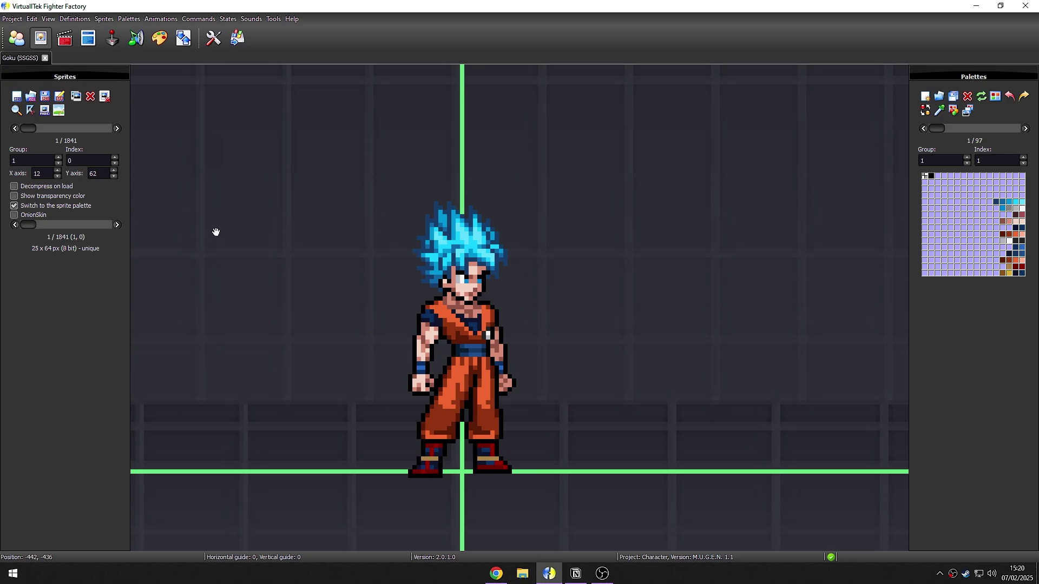
{"action": "left_click", "coordinate": [118, 129]}
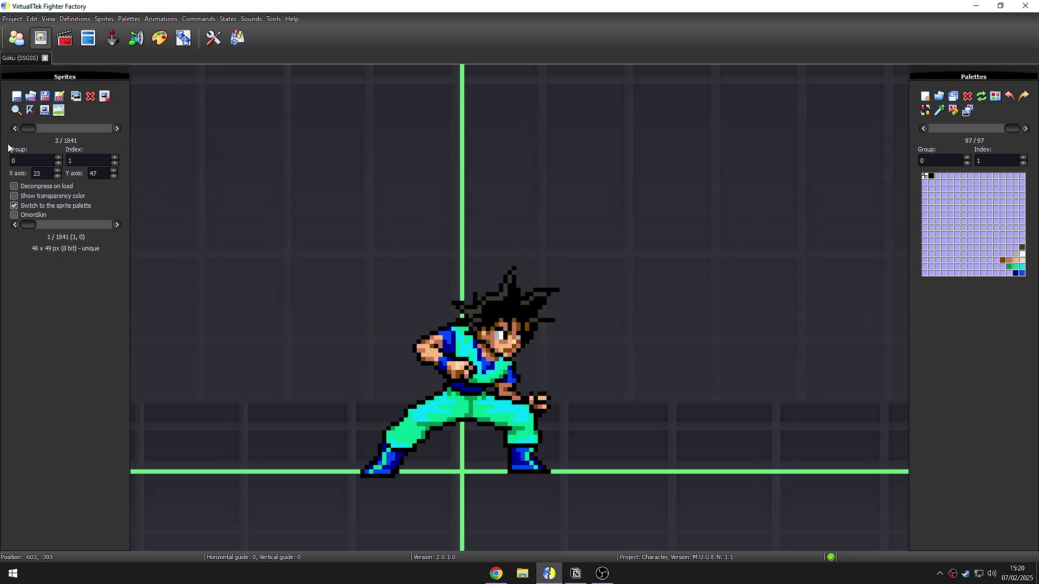
{"action": "left_click", "coordinate": [15, 128]}
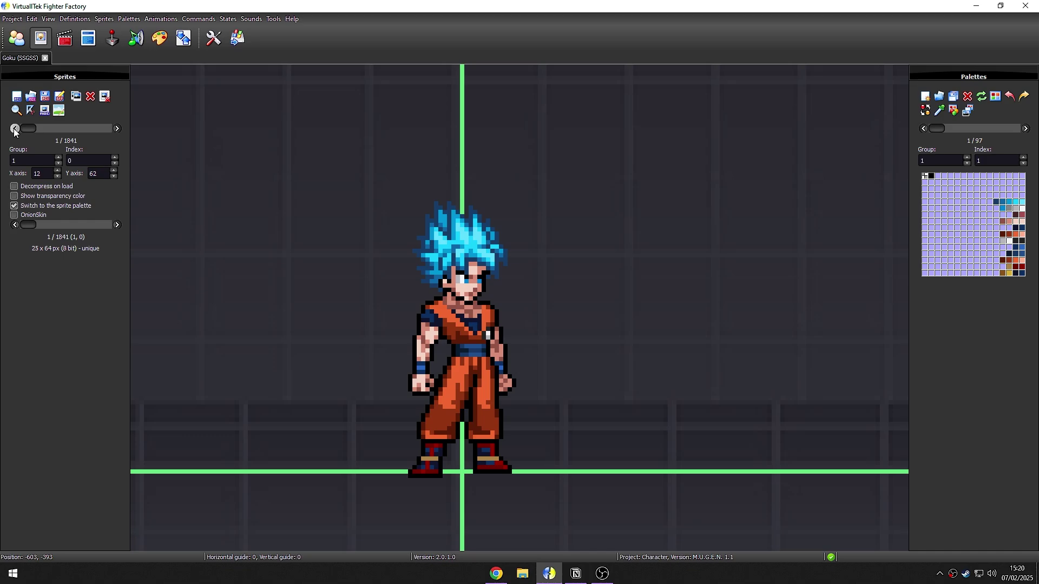
{"action": "left_click", "coordinate": [117, 128]}
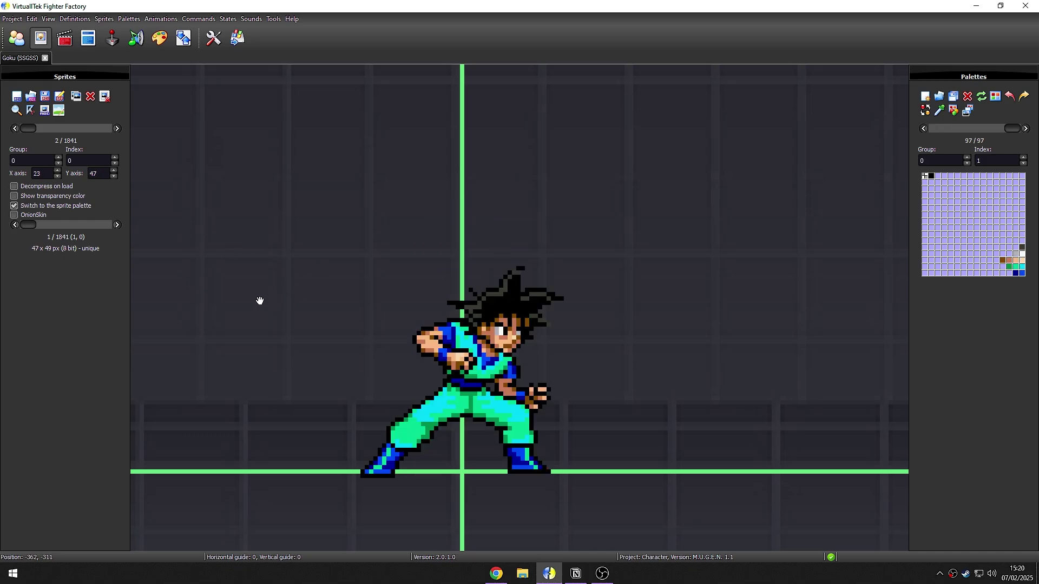